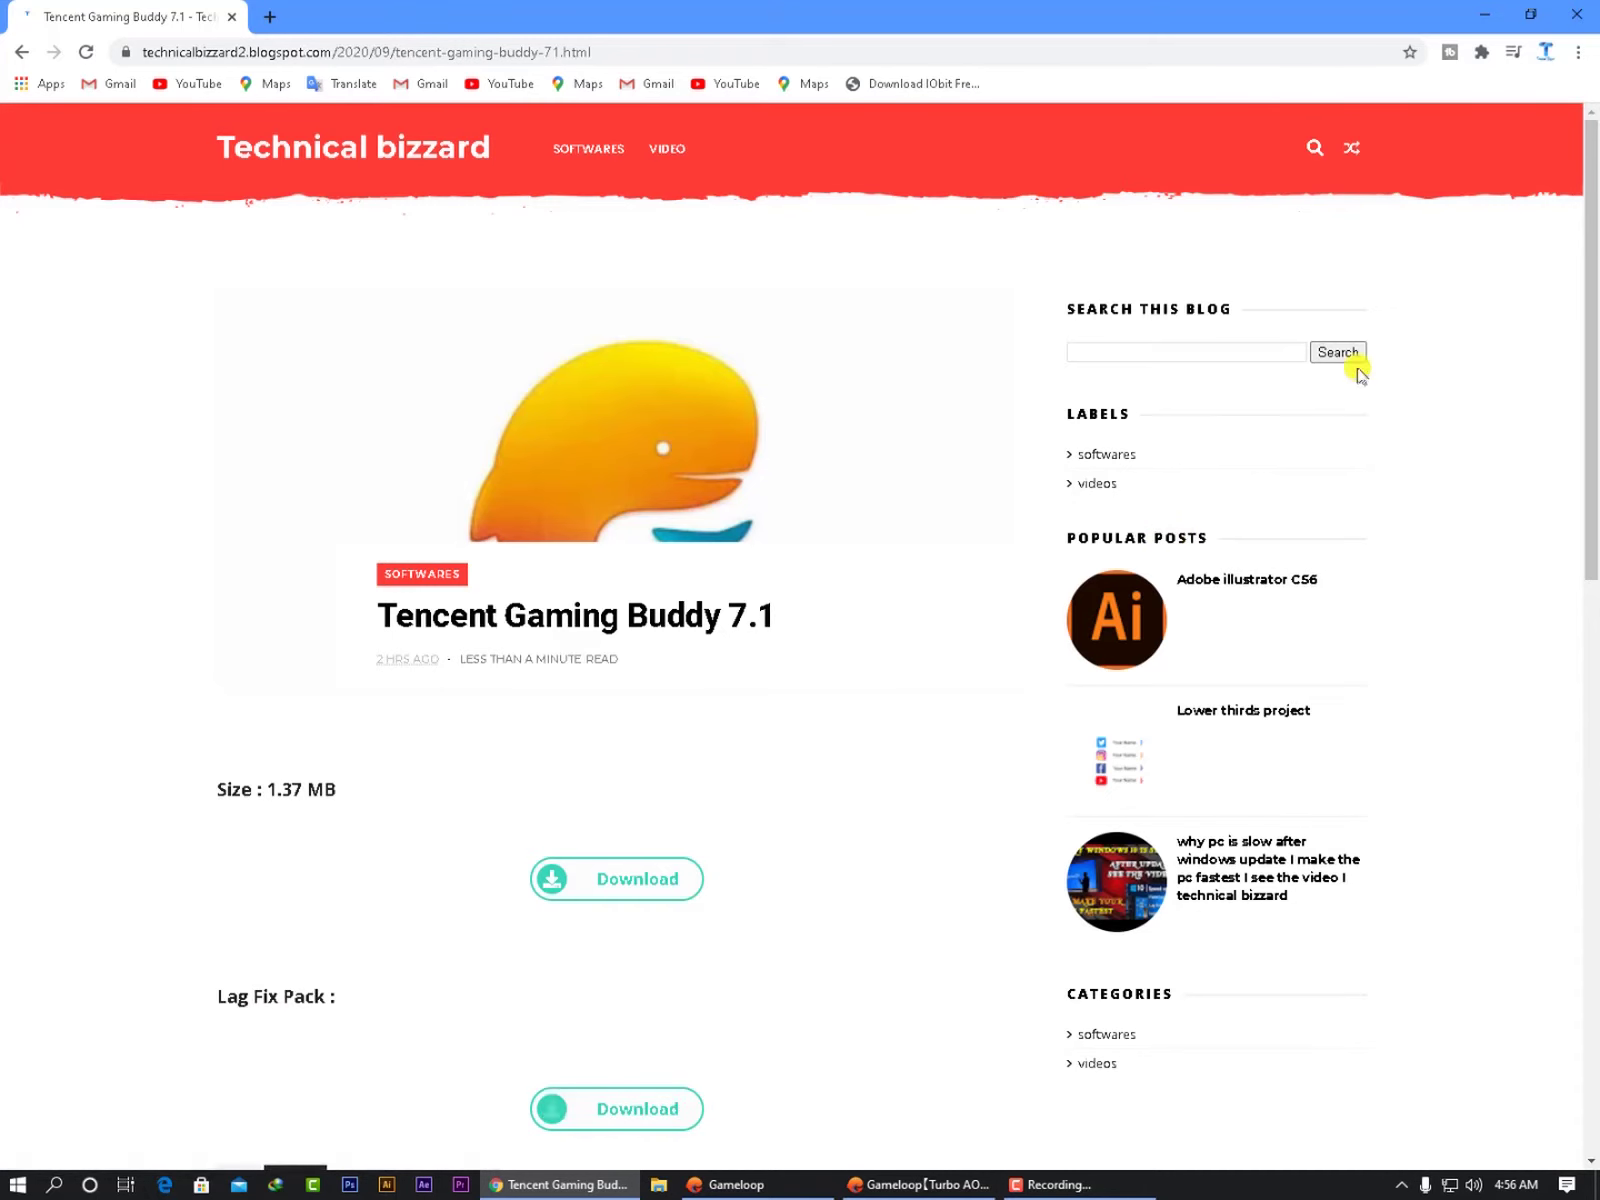
- Switch to File Explorer, open the recent Lag Fix Pack.rar archive and go into its Lag Fix Pack folder
left_click(1486, 12)
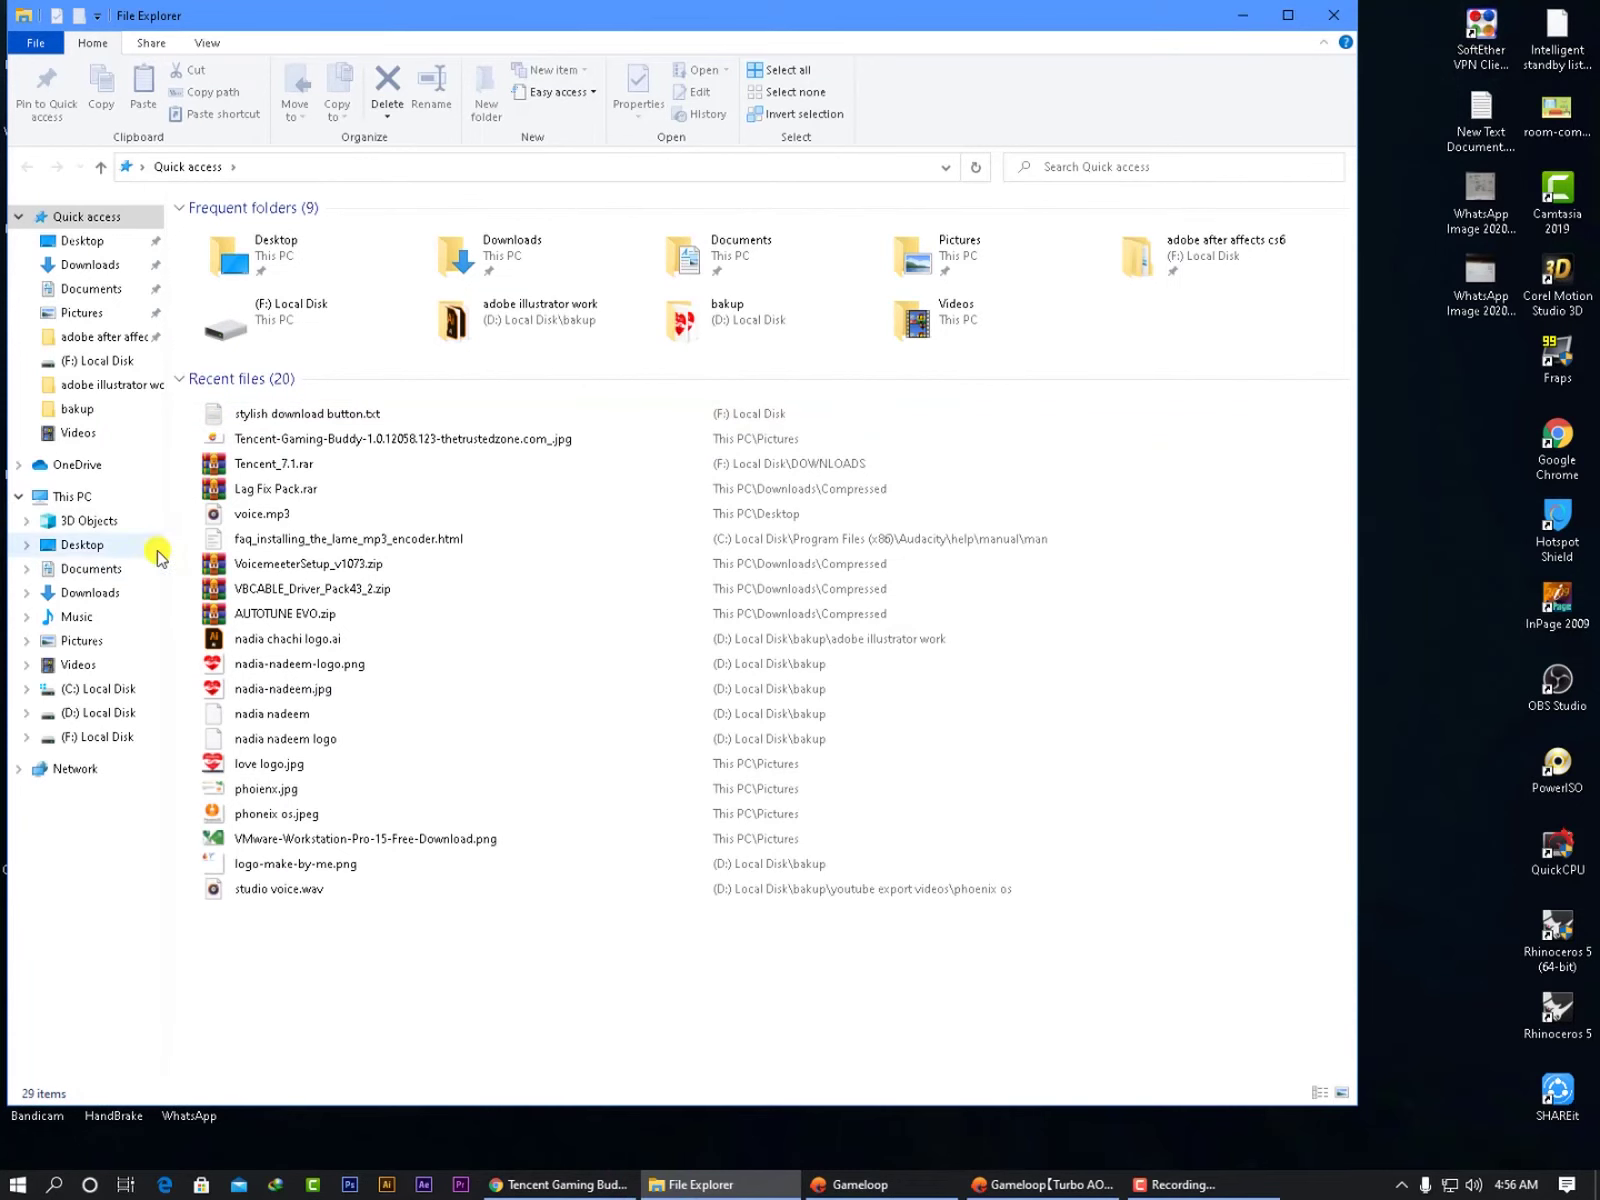
left_click_drag(395, 15, 515, 44)
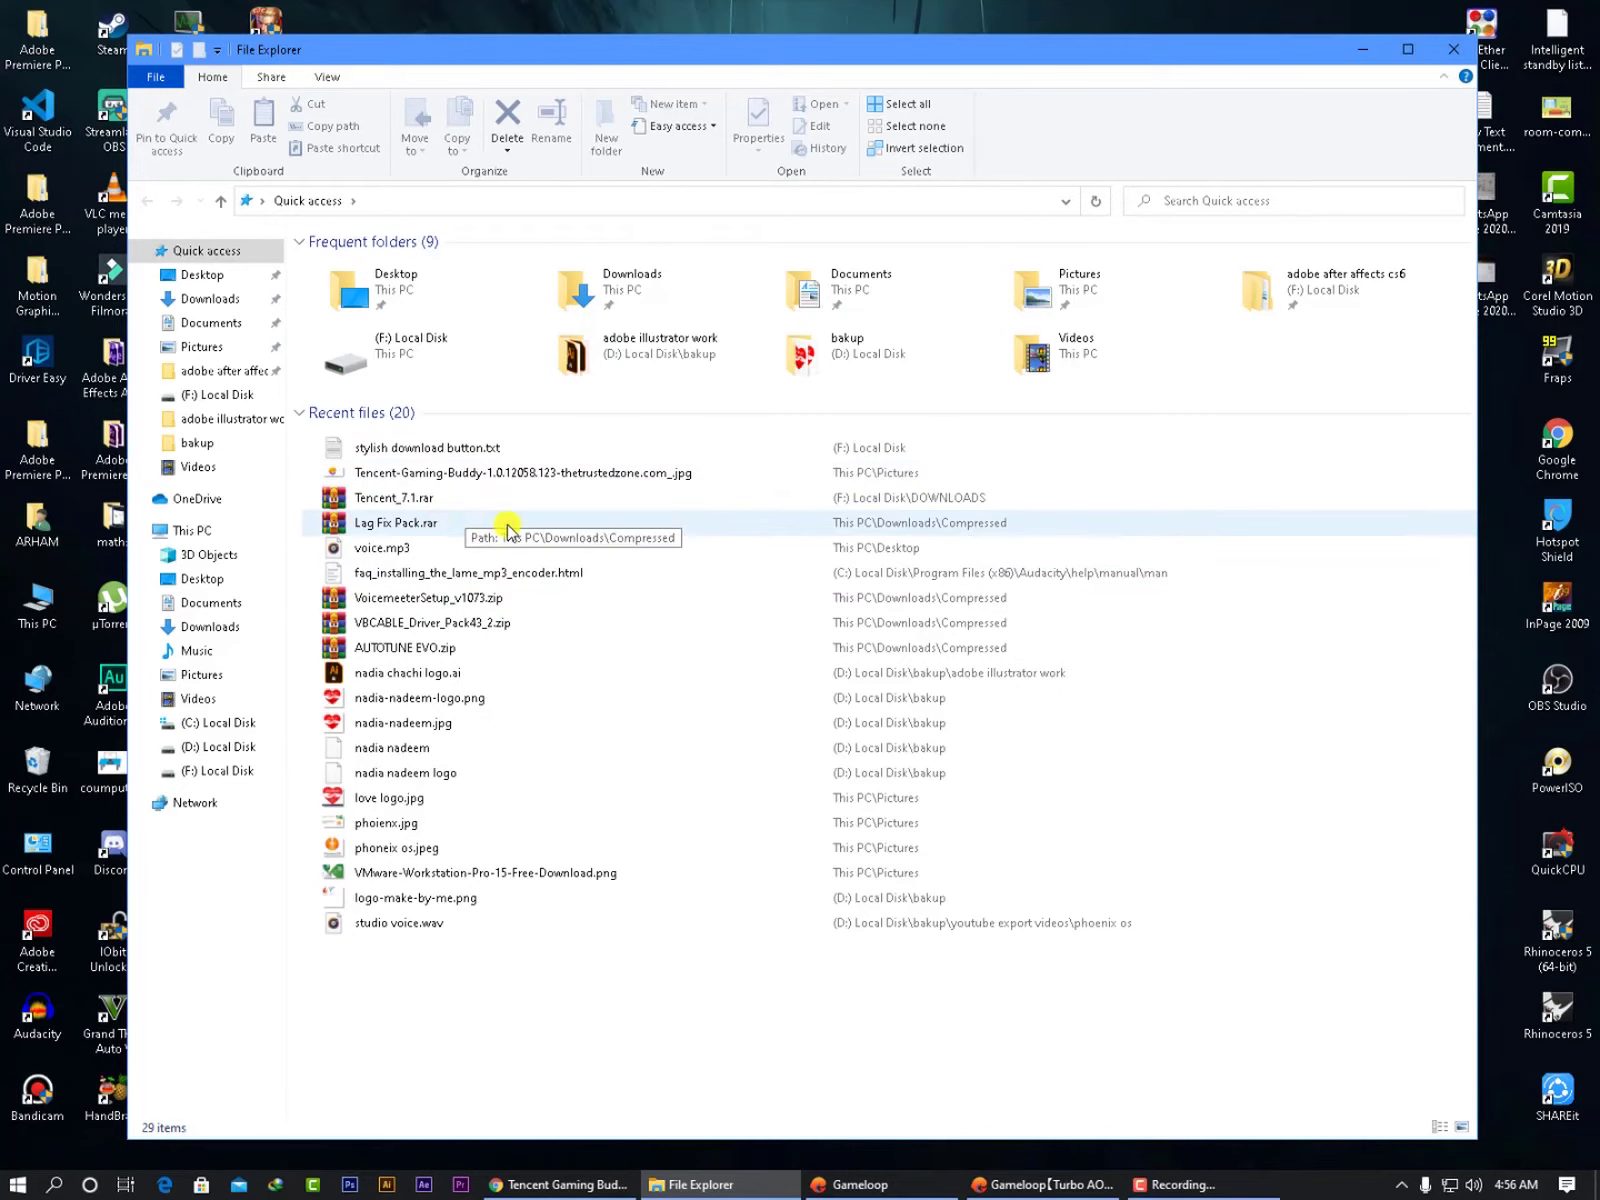
double_click(410, 522)
left_click(466, 543)
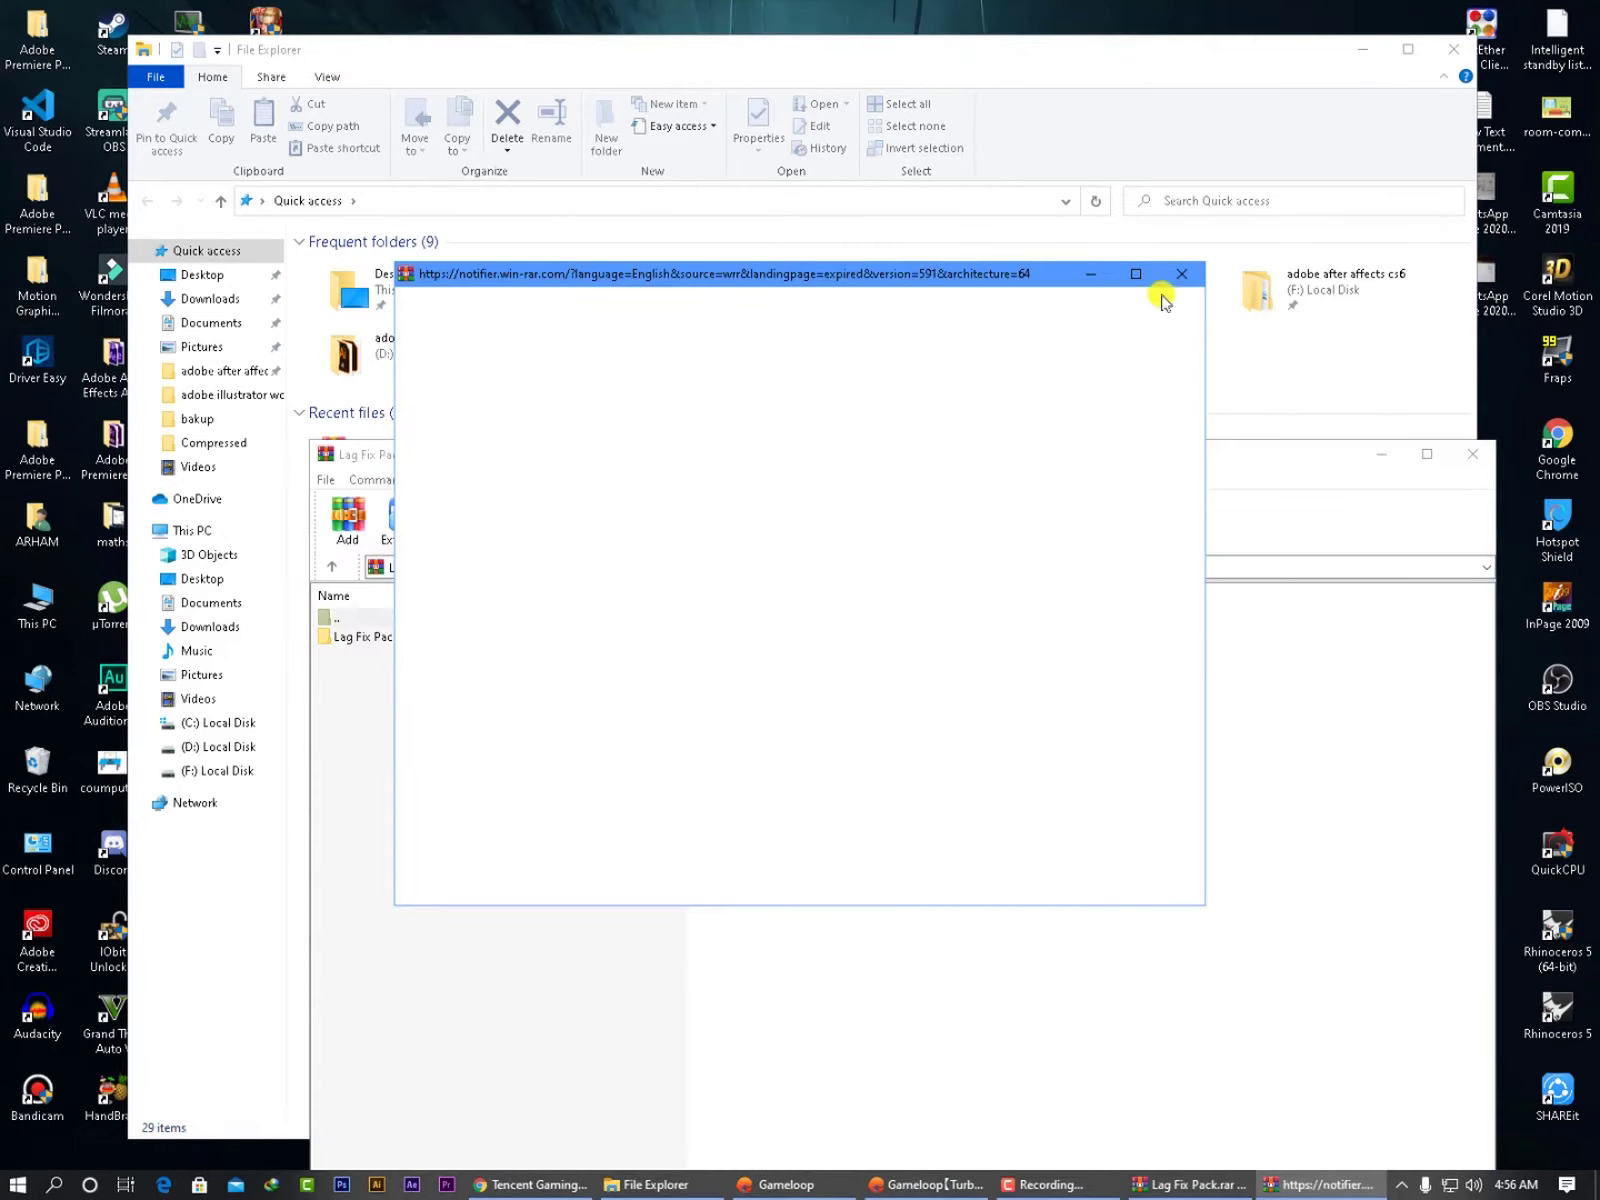
left_click(1190, 274)
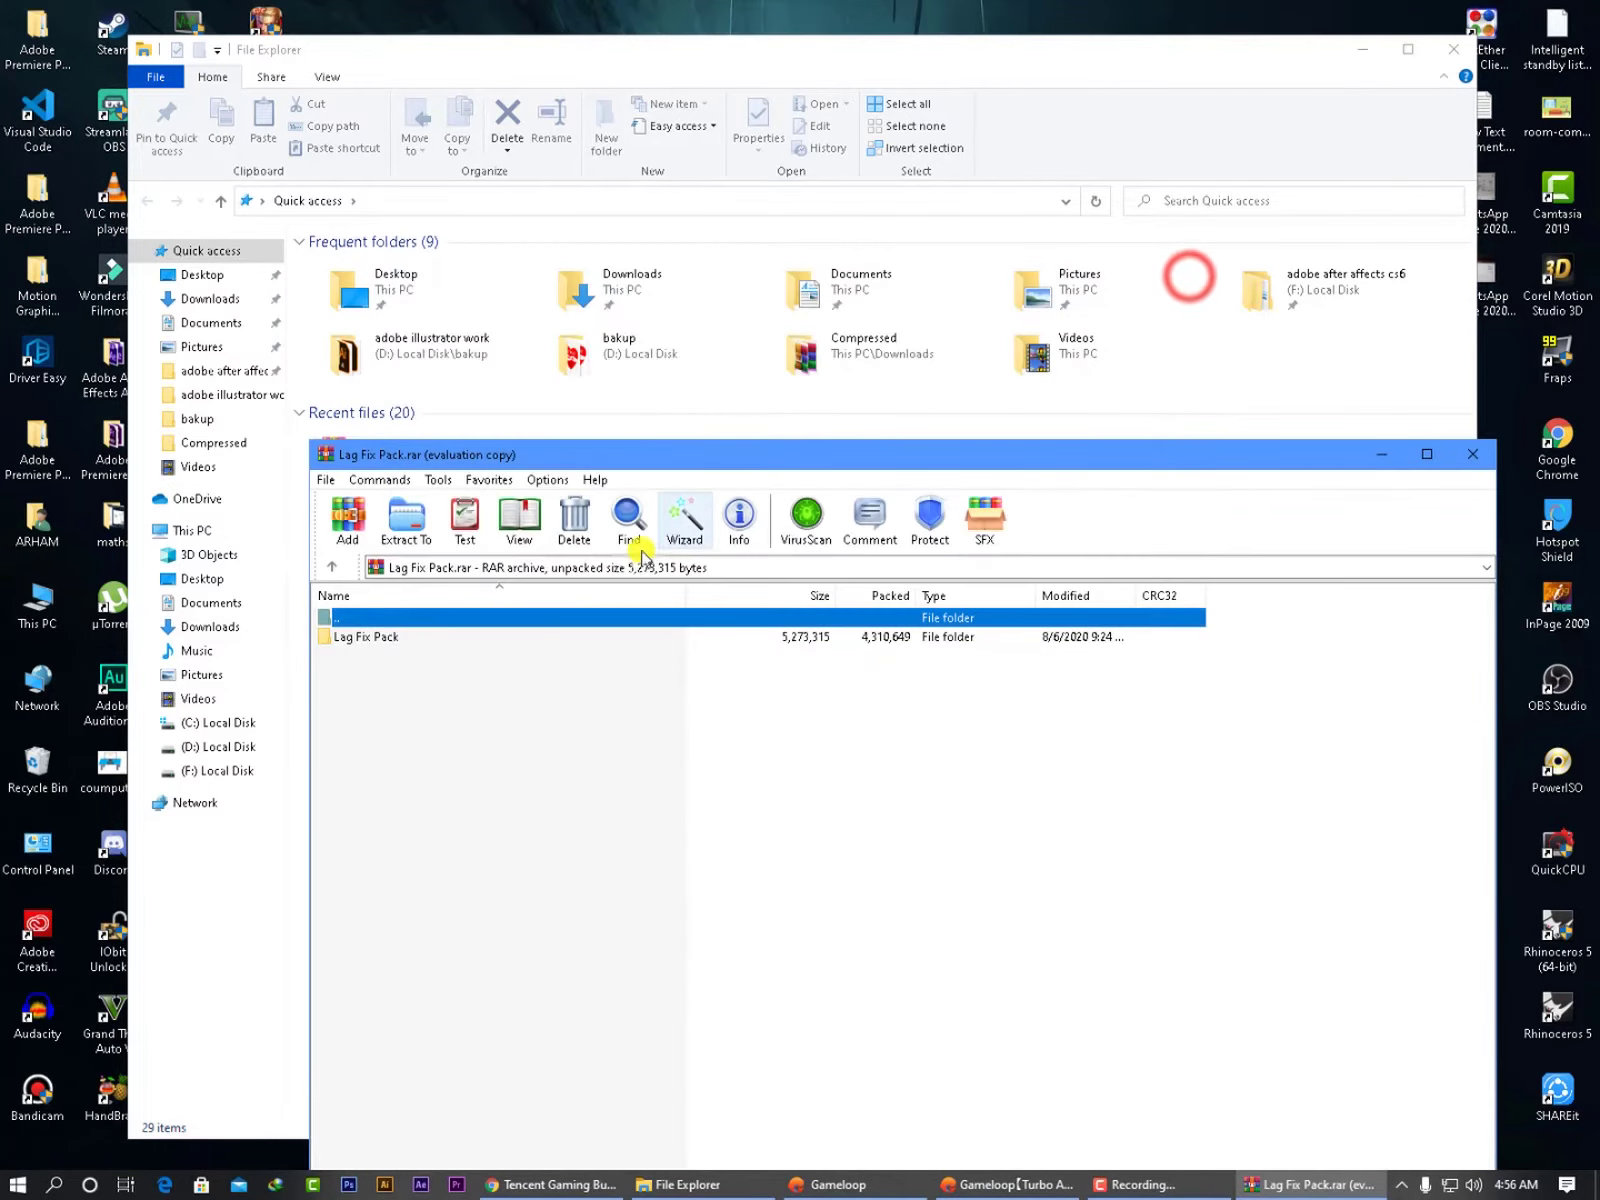
double_click(429, 637)
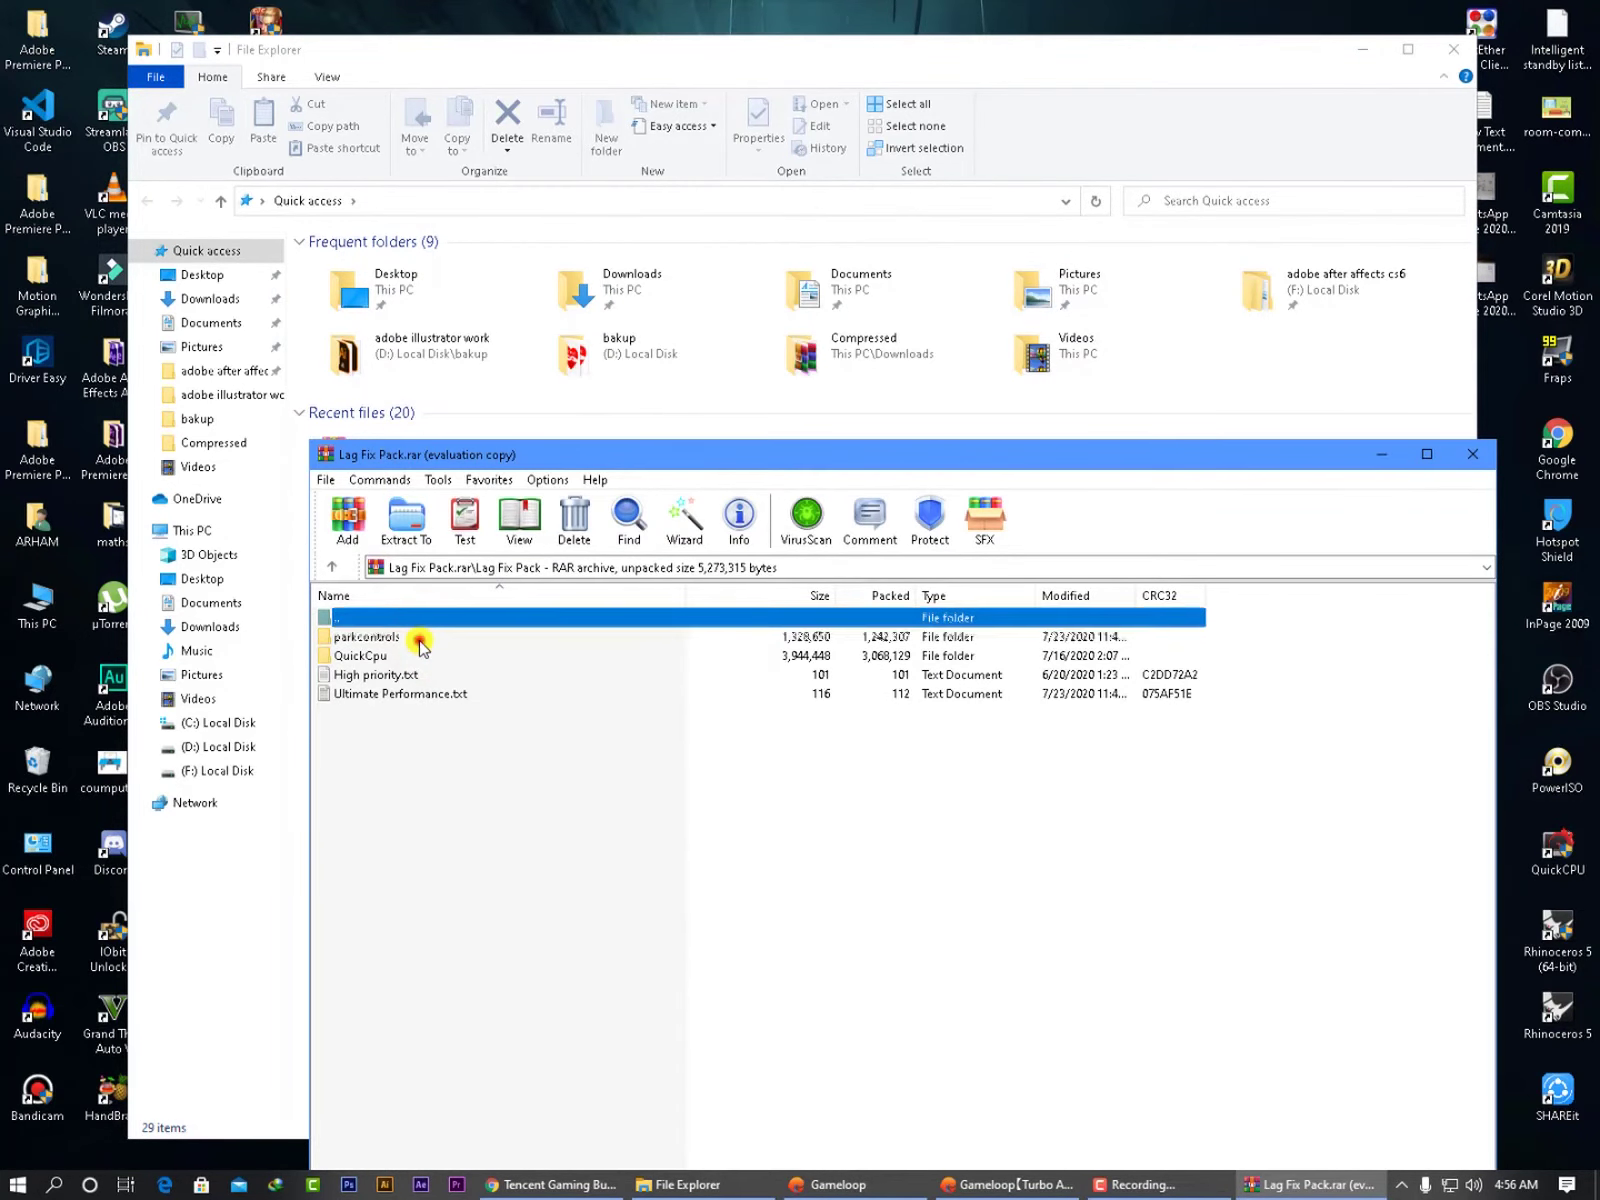
- Look through the archive's parkcontrols folder and the x64 folder inside QuickCpu, and return to the Lag Fix Pack folder
double_click(421, 637)
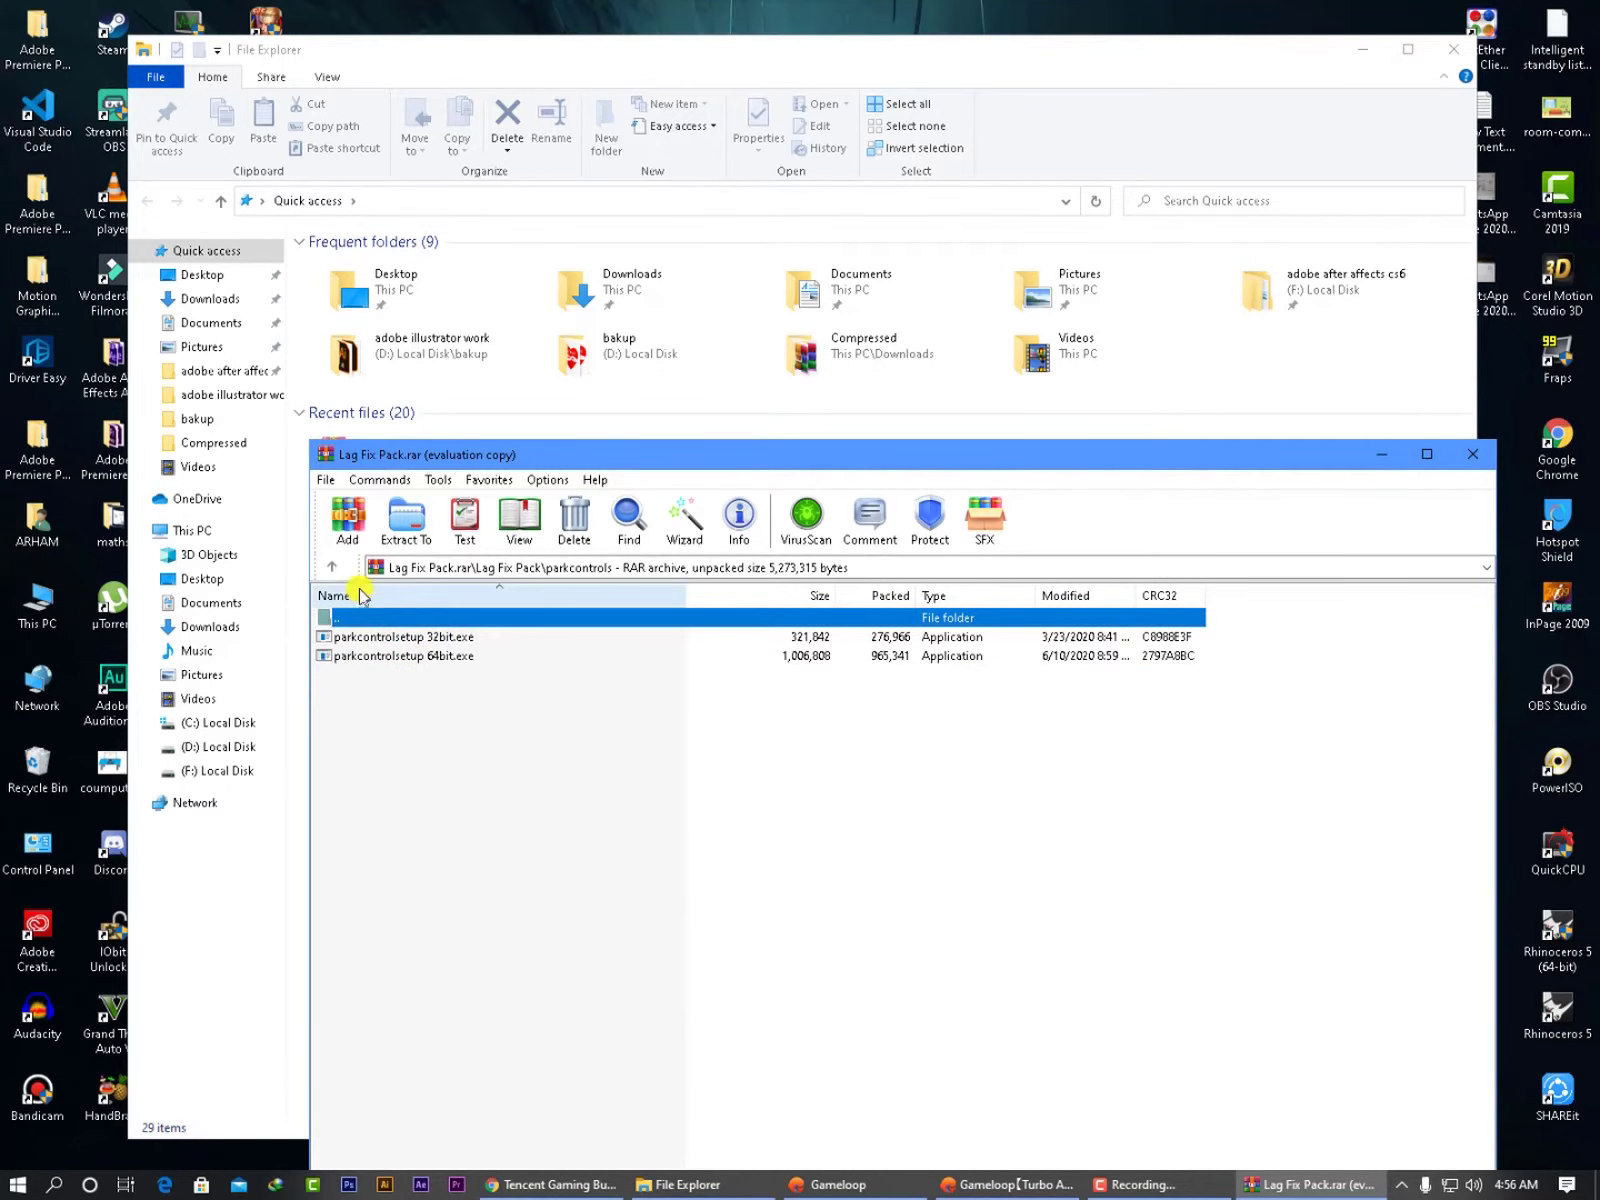
left_click(332, 567)
left_click(421, 658)
double_click(382, 655)
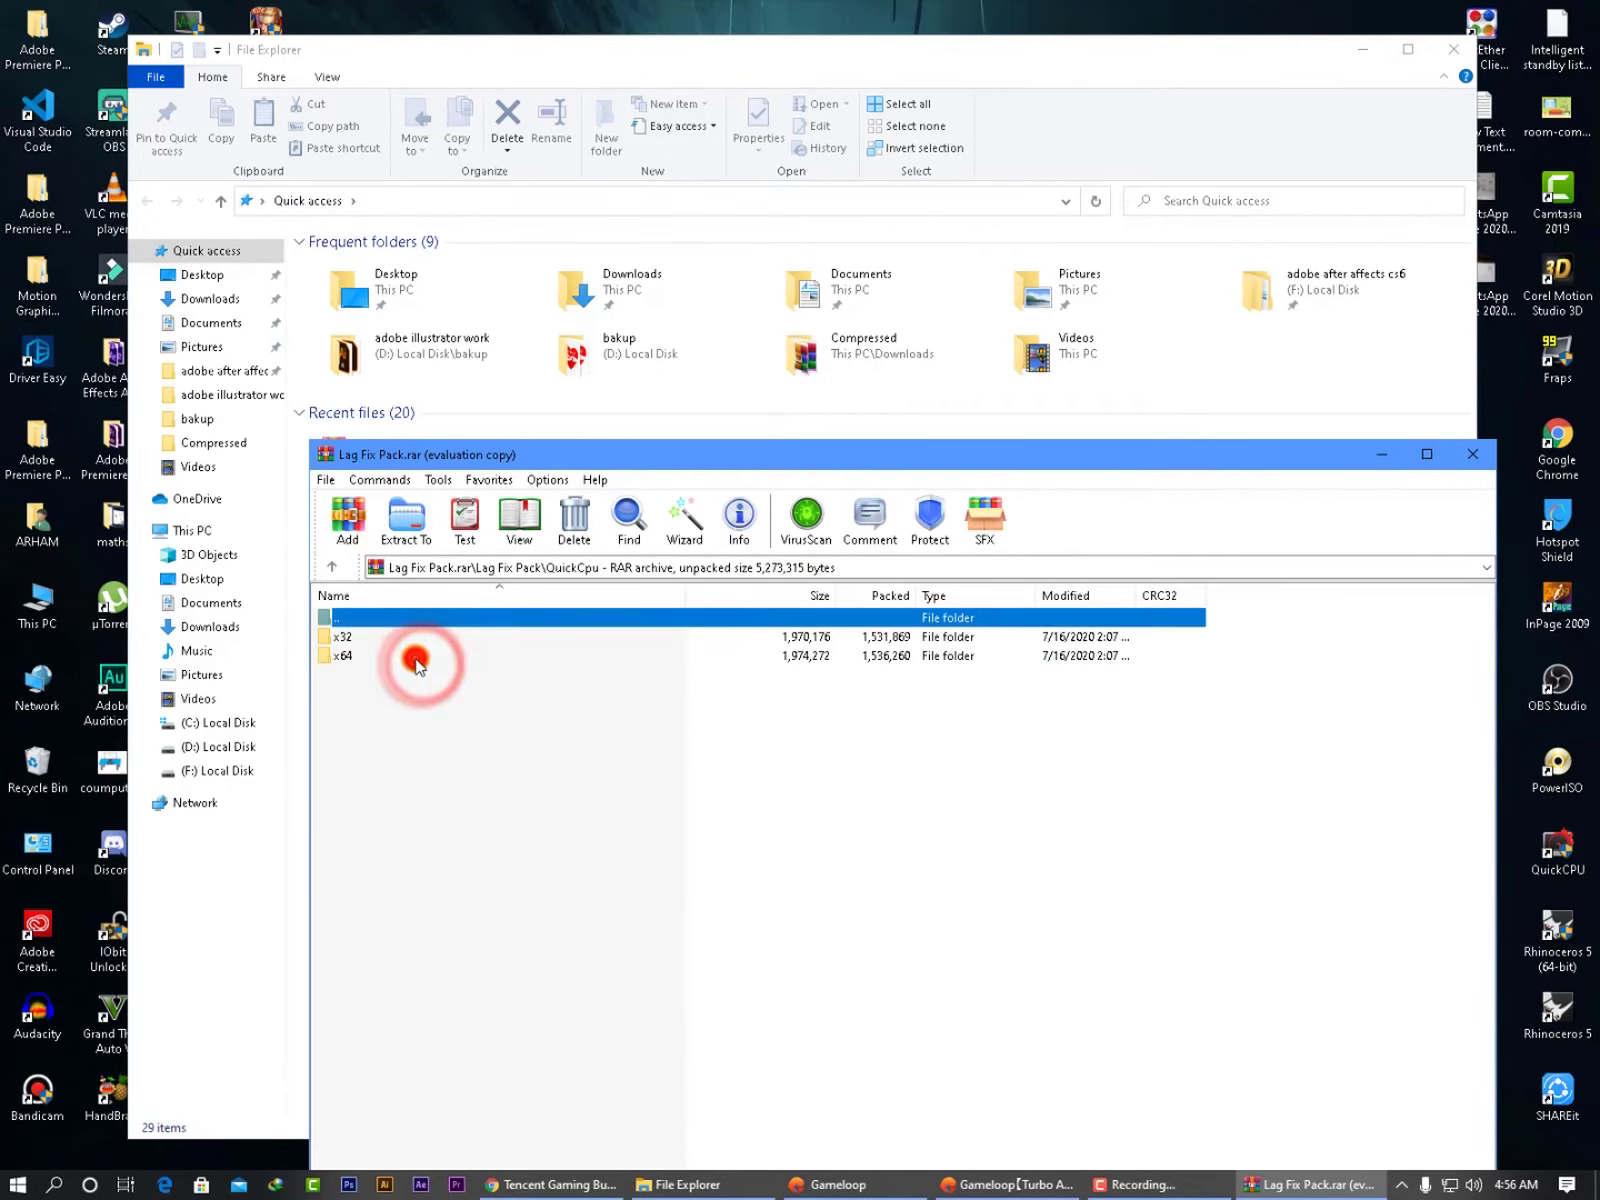
double_click(395, 653)
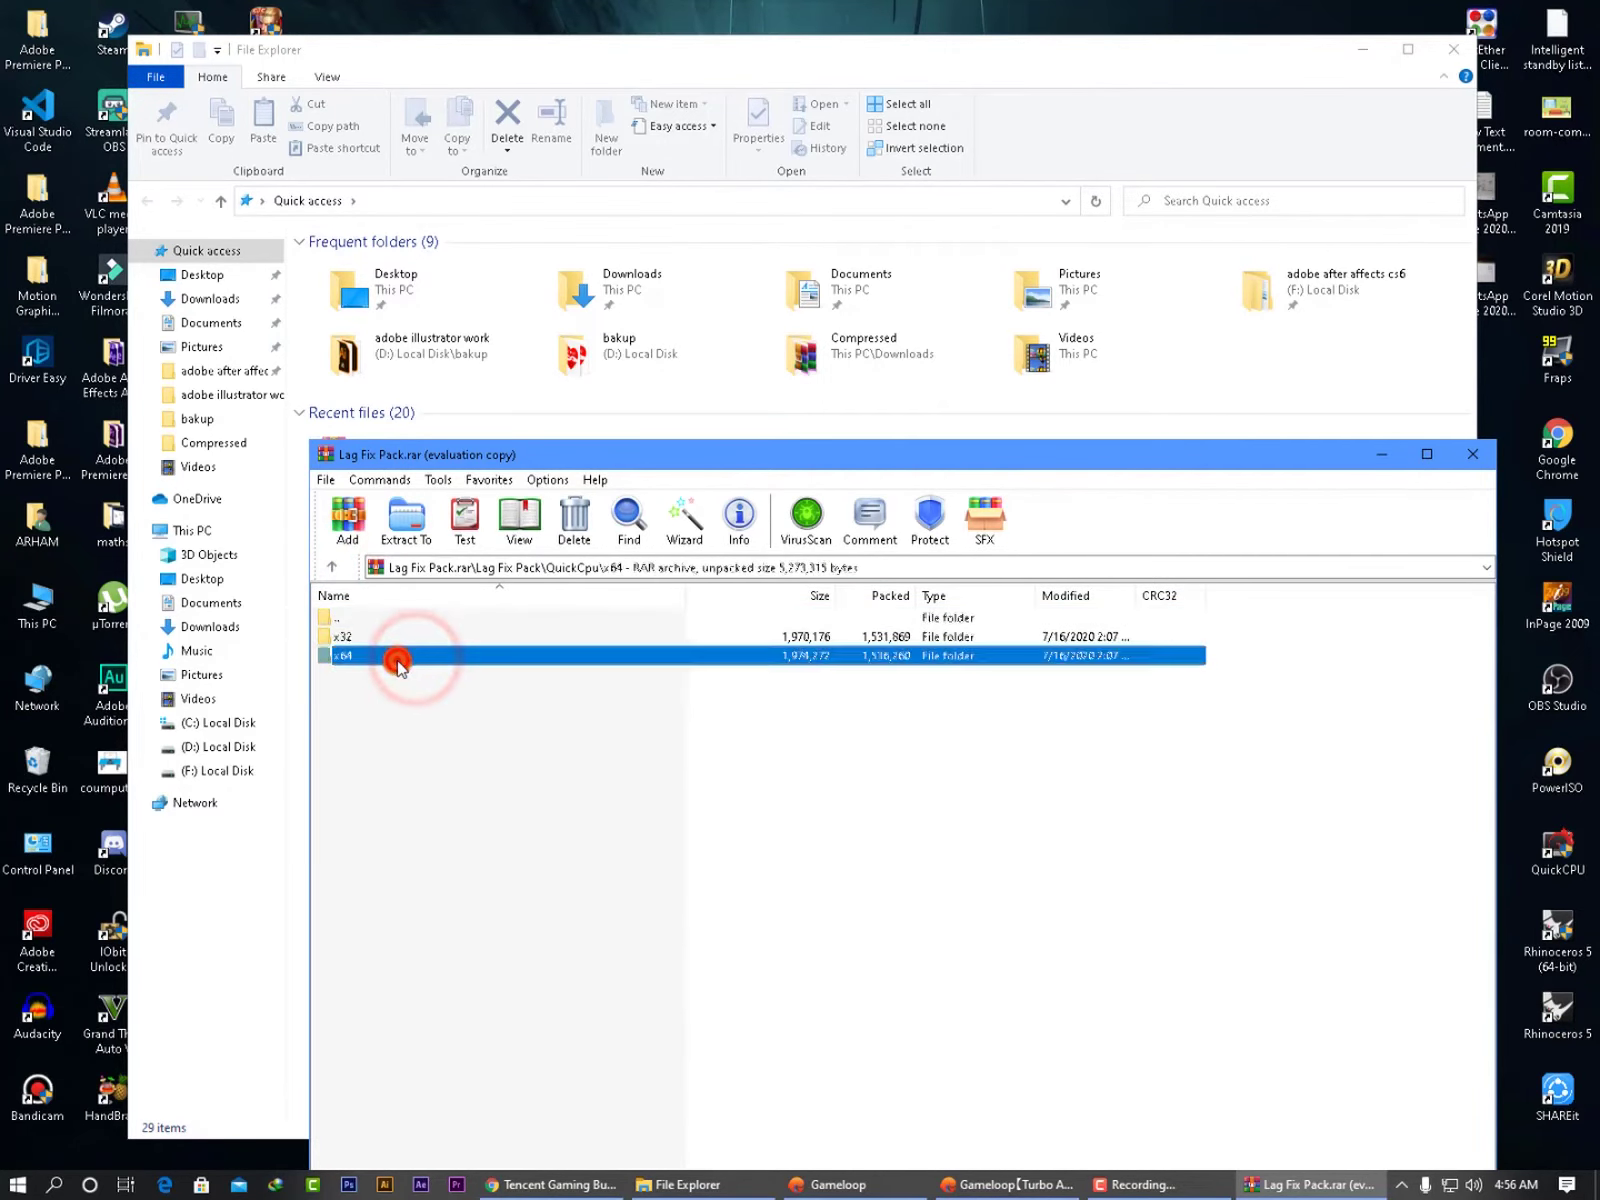
left_click(332, 567)
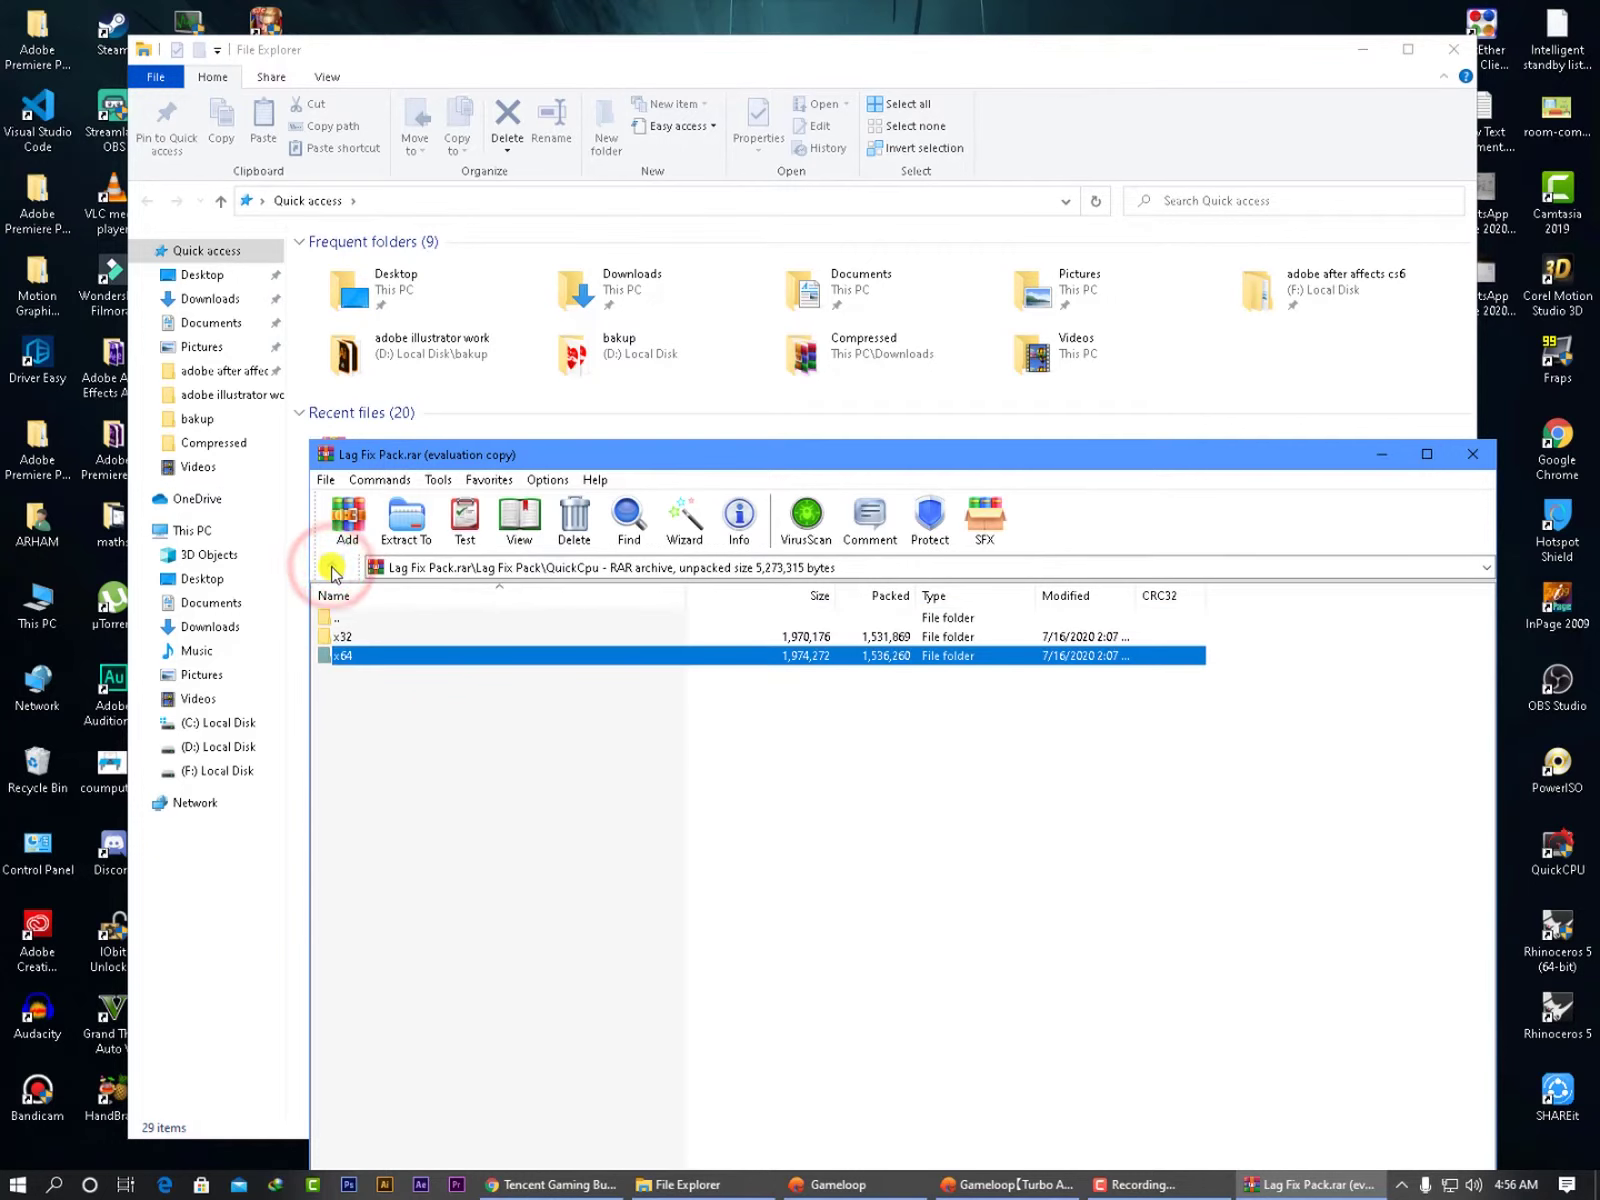
left_click(332, 567)
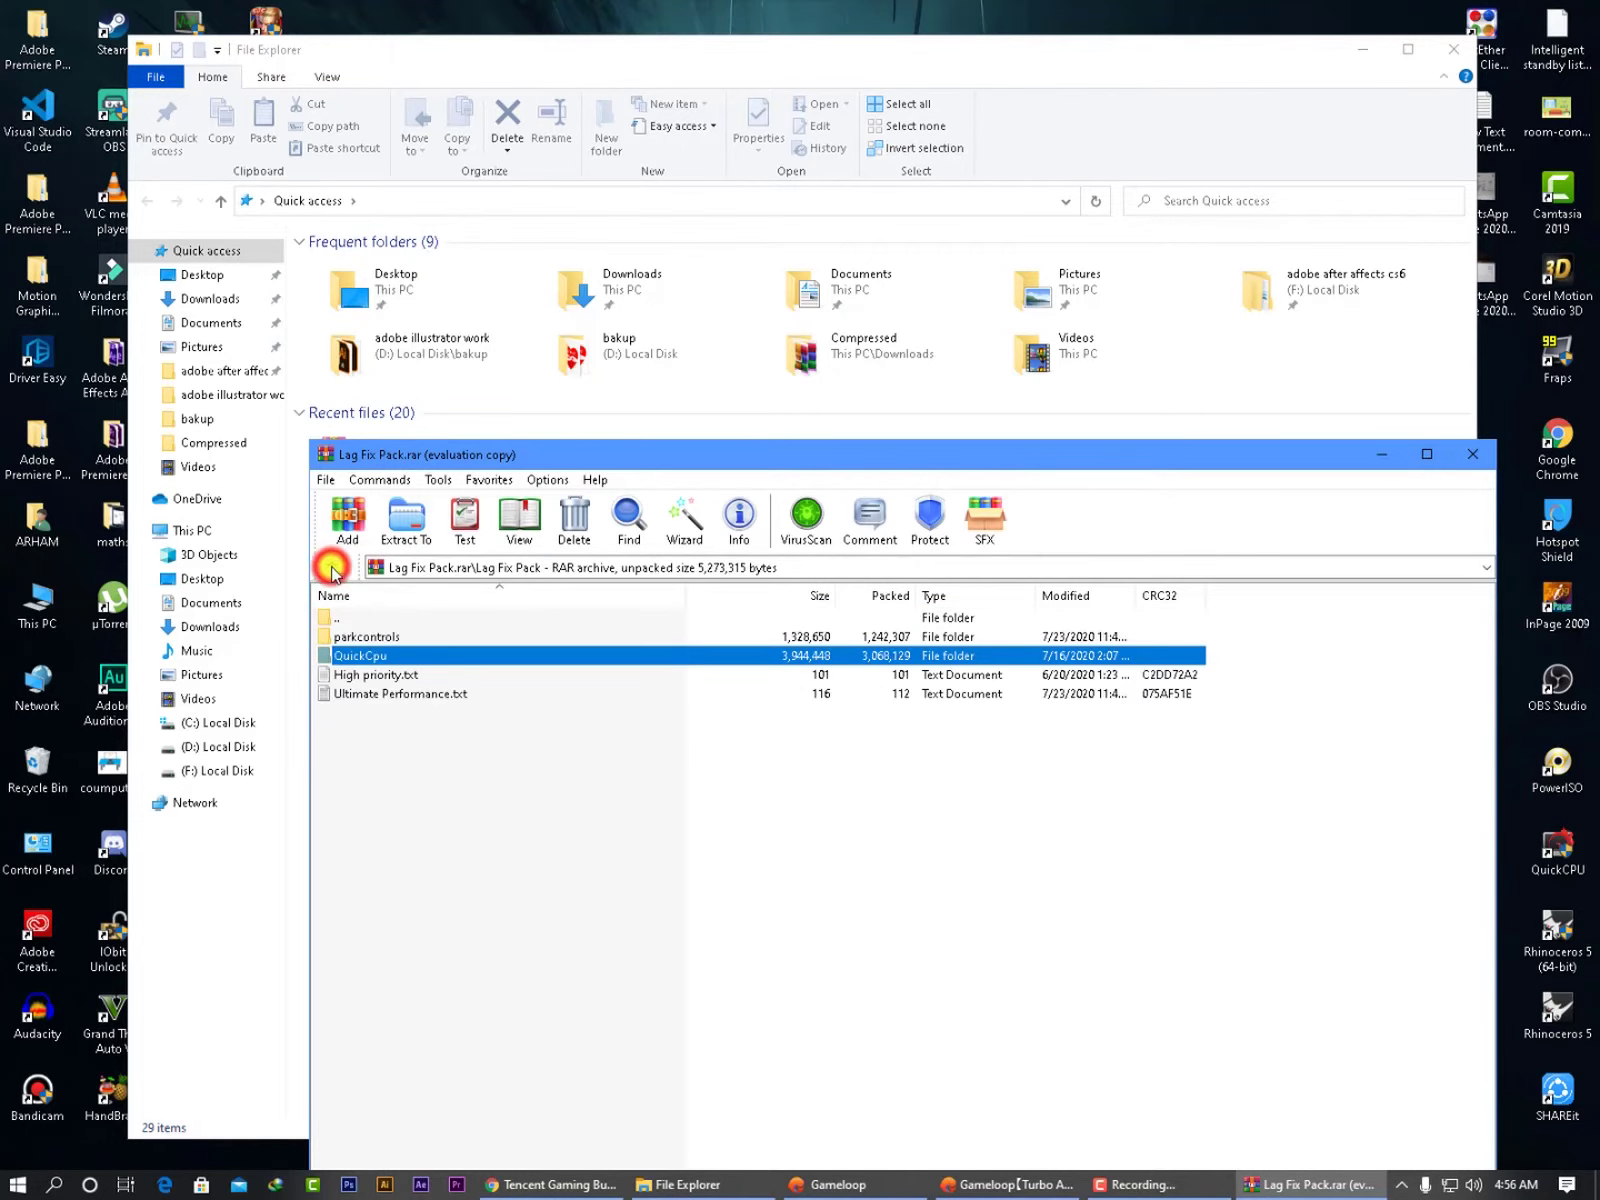
- Open Ultimate Performance.txt from the archive and select its whole powercfg -duplicatescheme command line
double_click(496, 695)
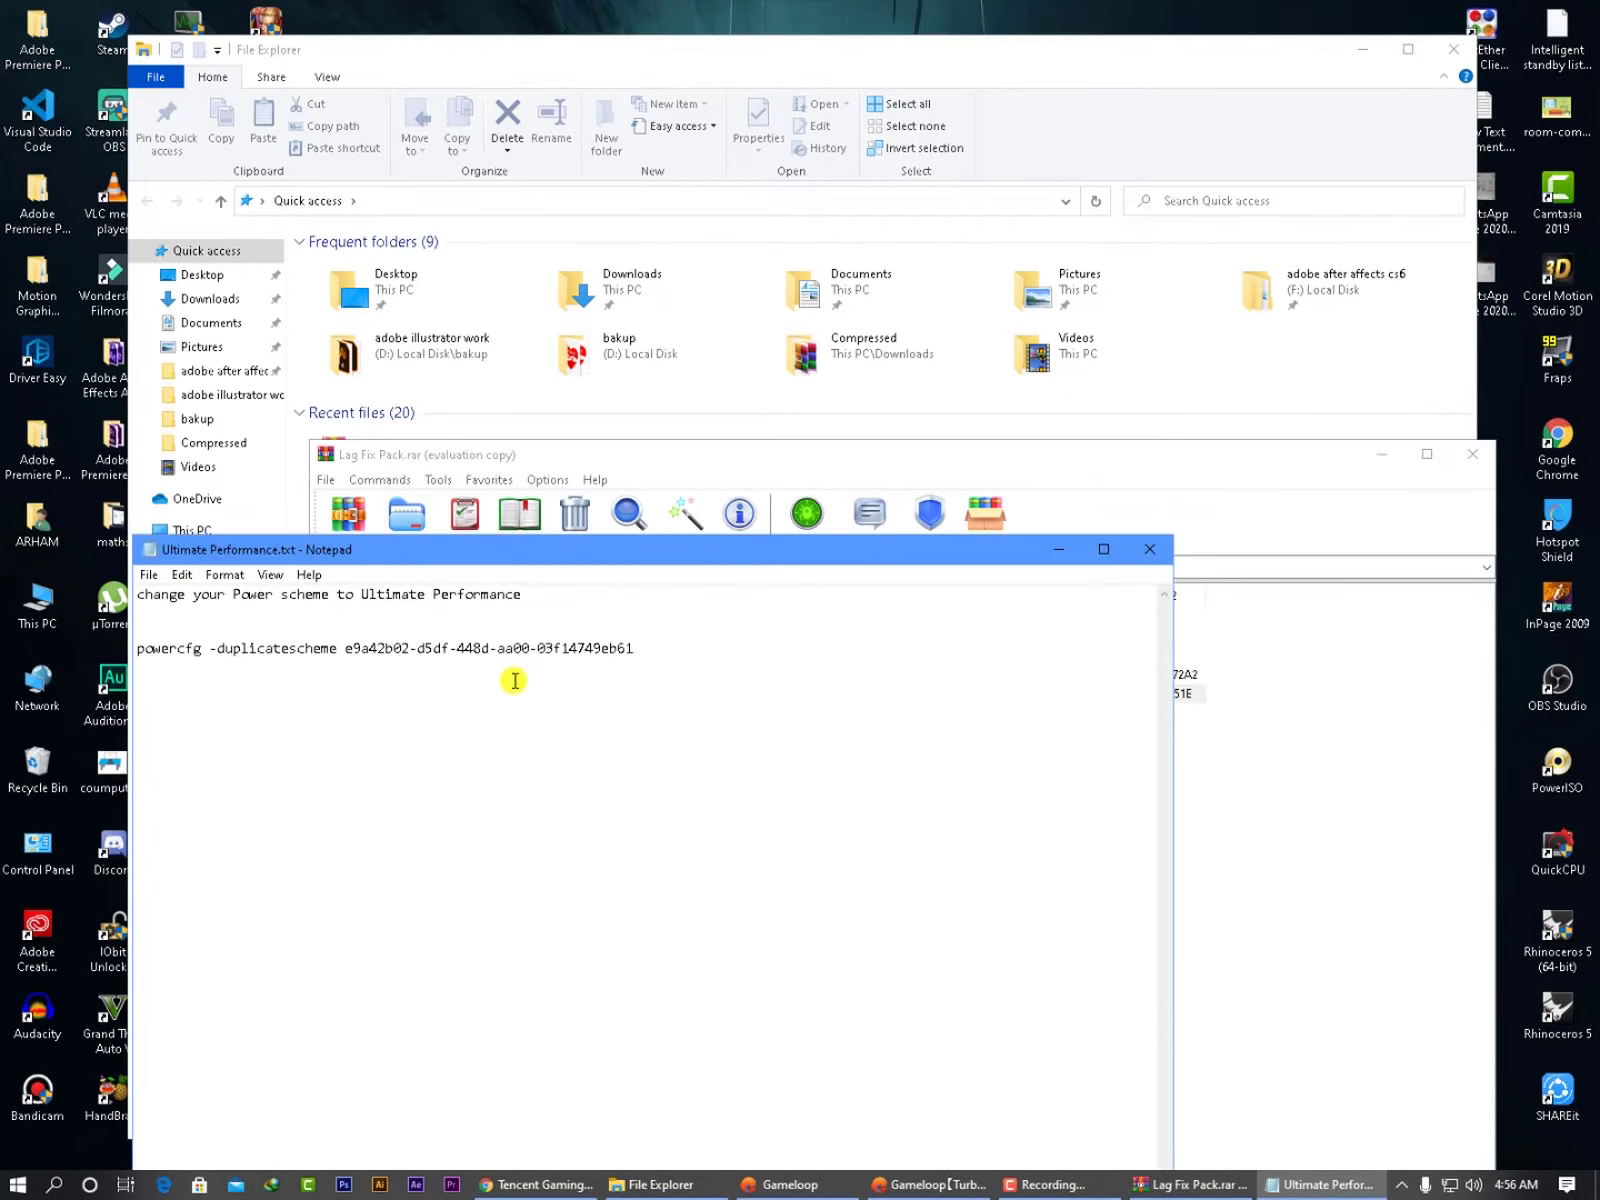
left_click_drag(540, 553, 672, 551)
left_click_drag(796, 646, 337, 641)
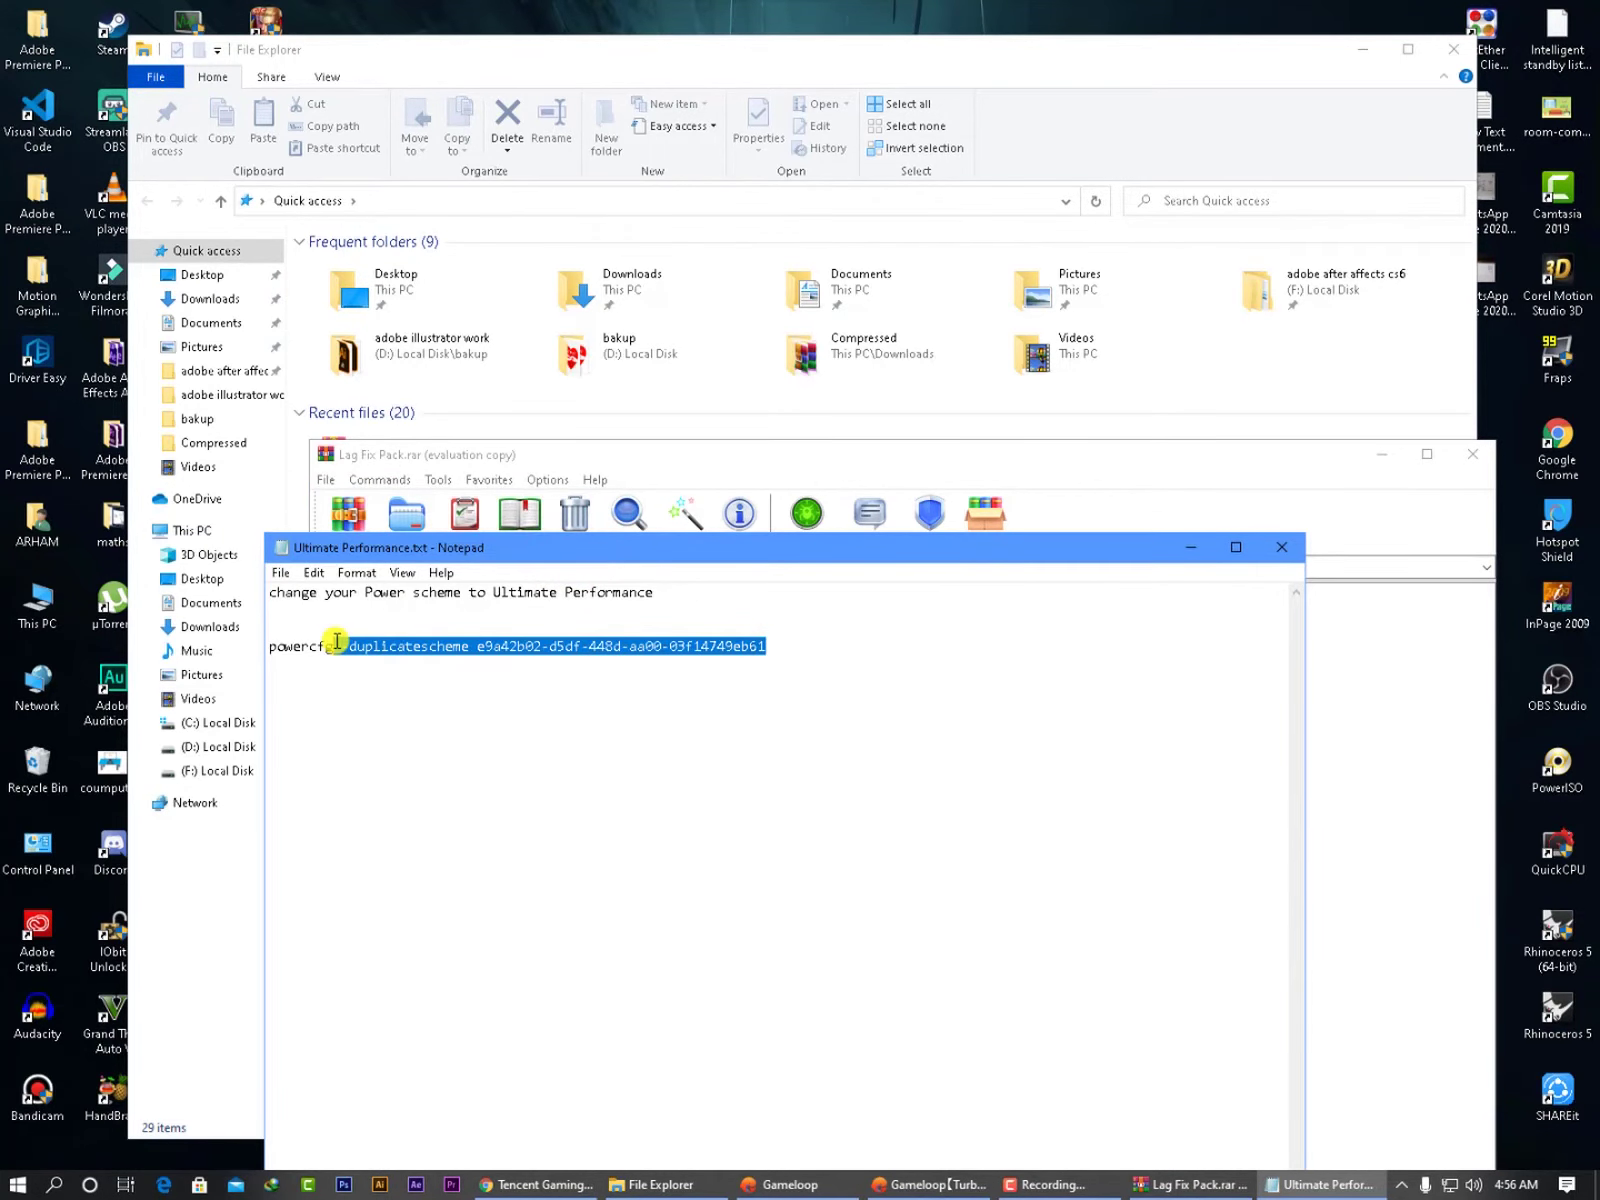
left_click_drag(760, 648, 269, 657)
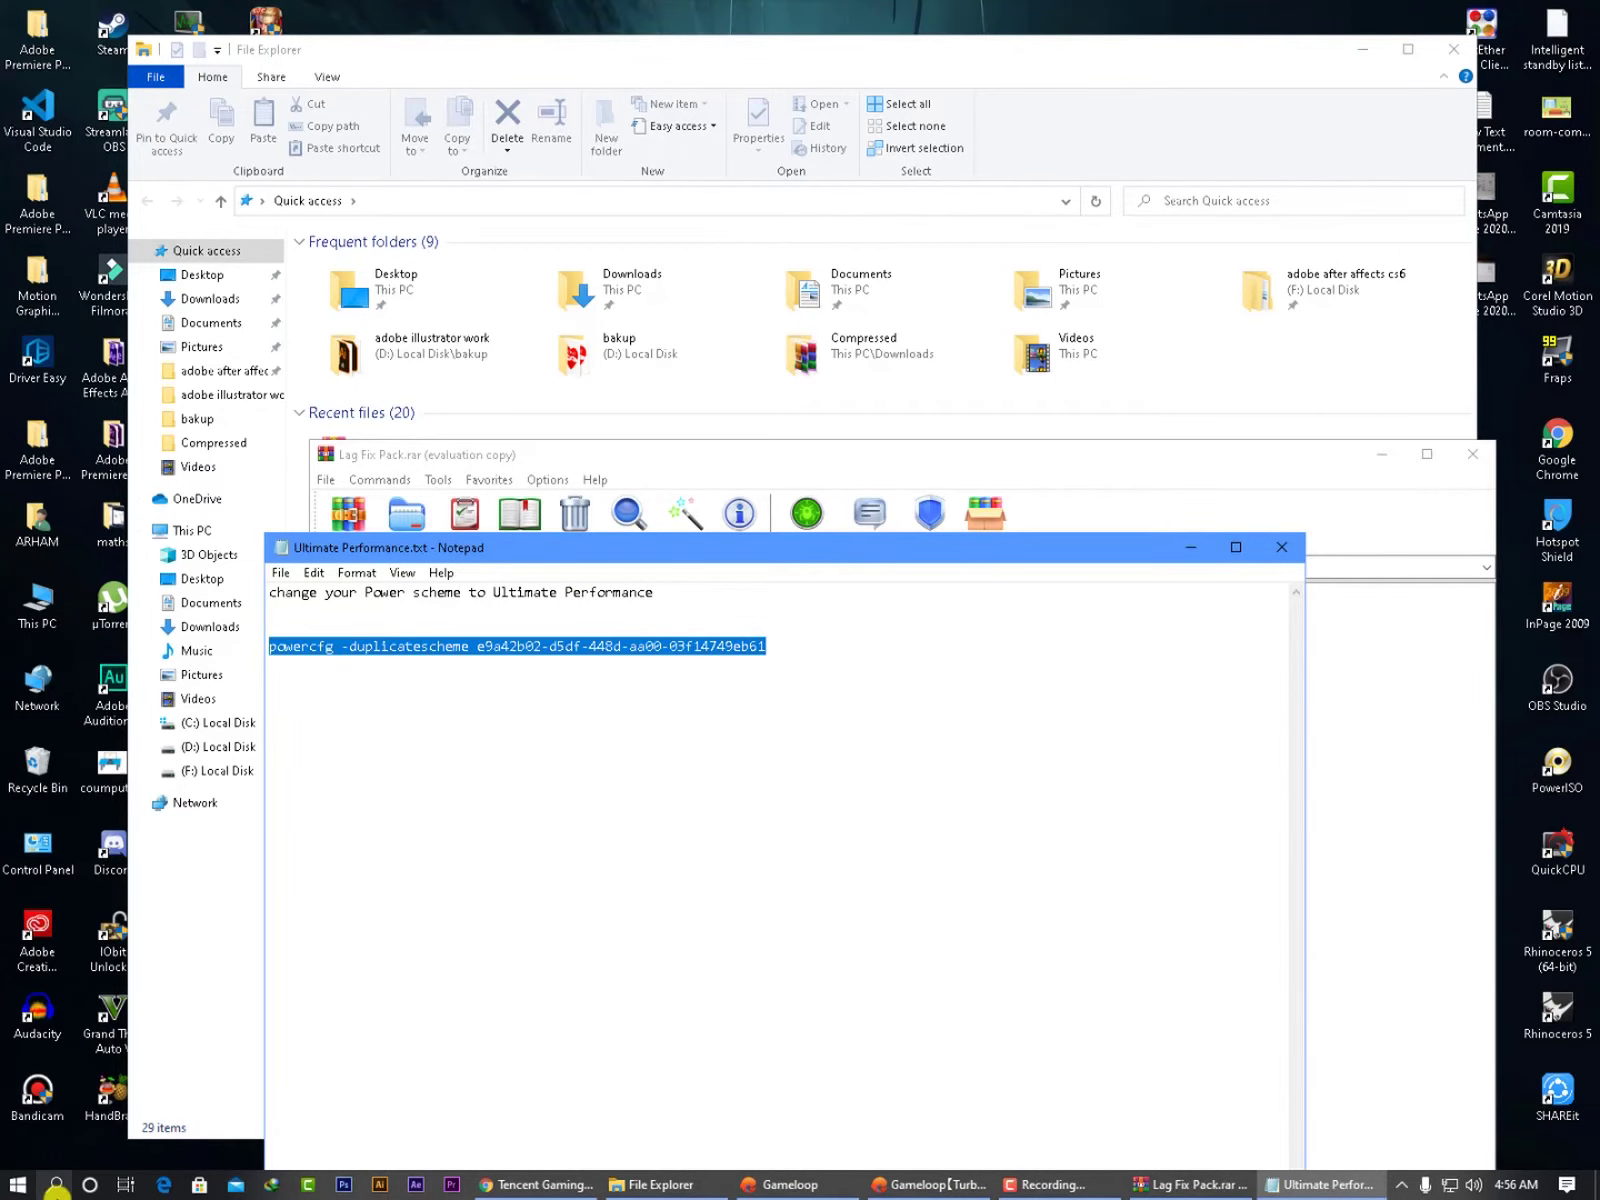
- Open the Command Prompt, and close it together with the Ultimate Performance text file
left_click(56, 1186)
type("co")
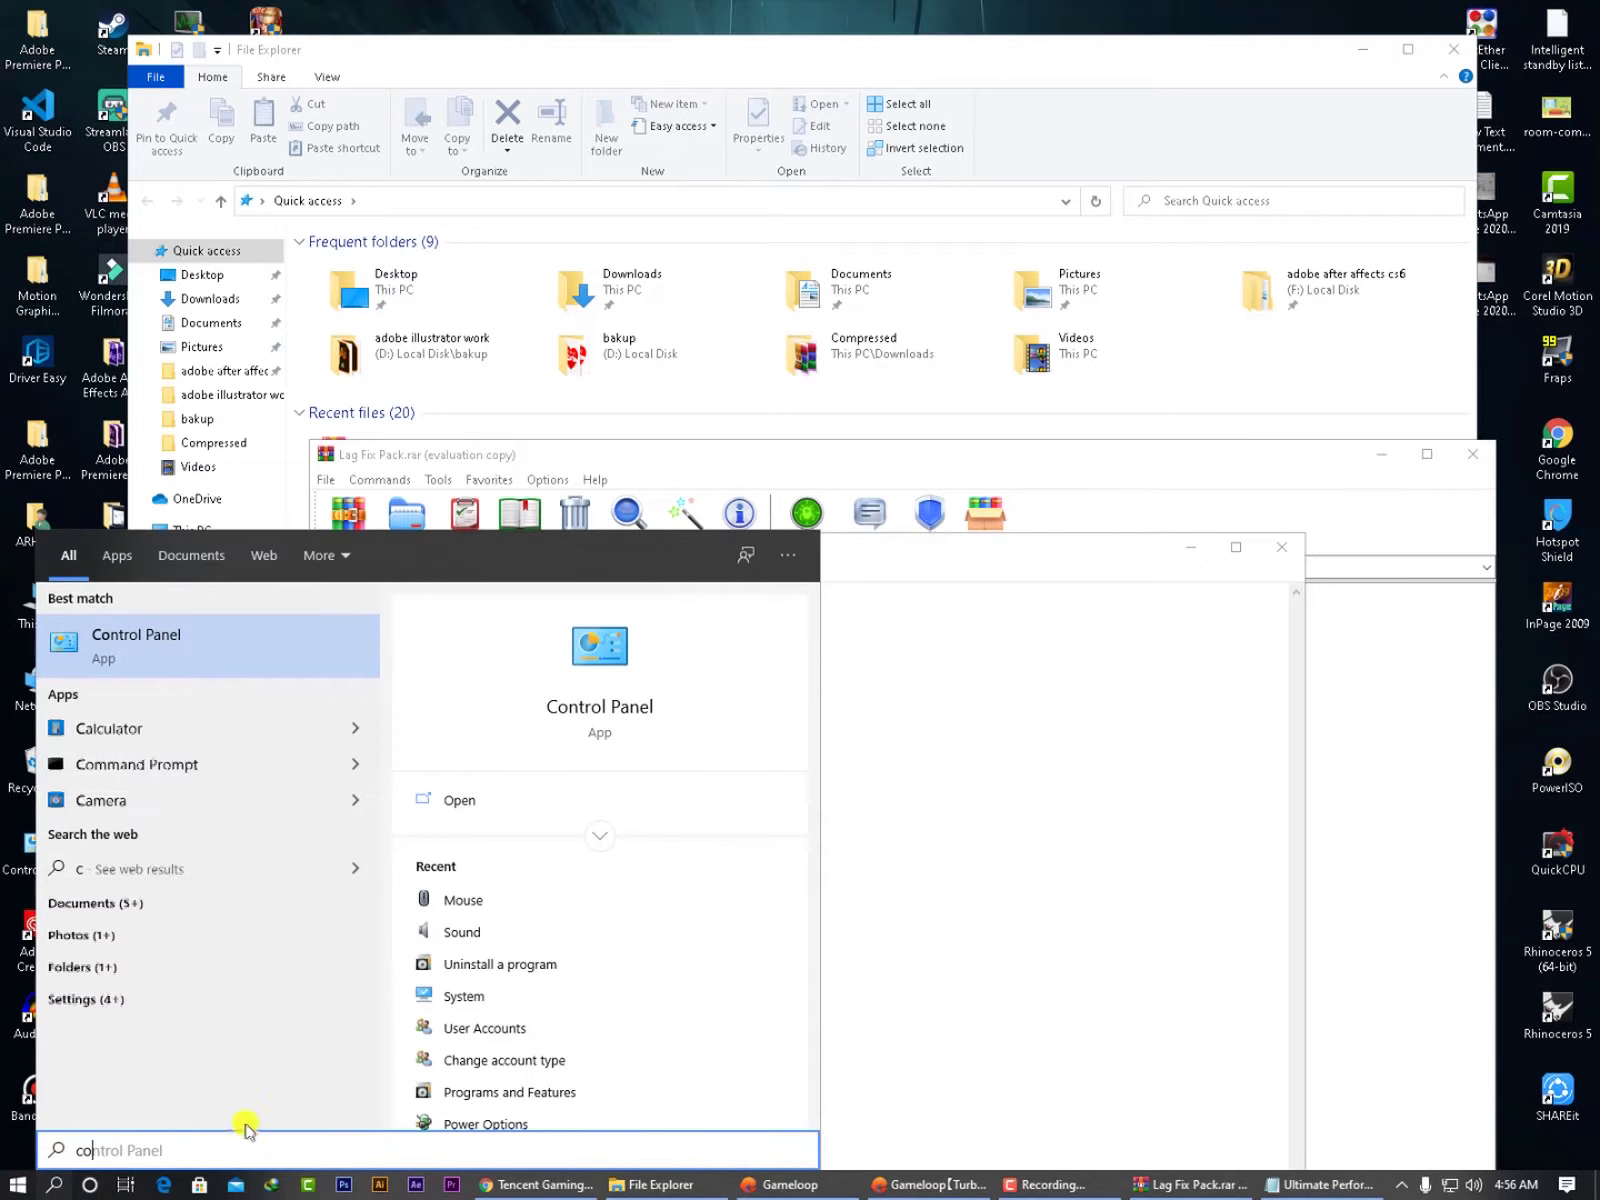
left_click(207, 726)
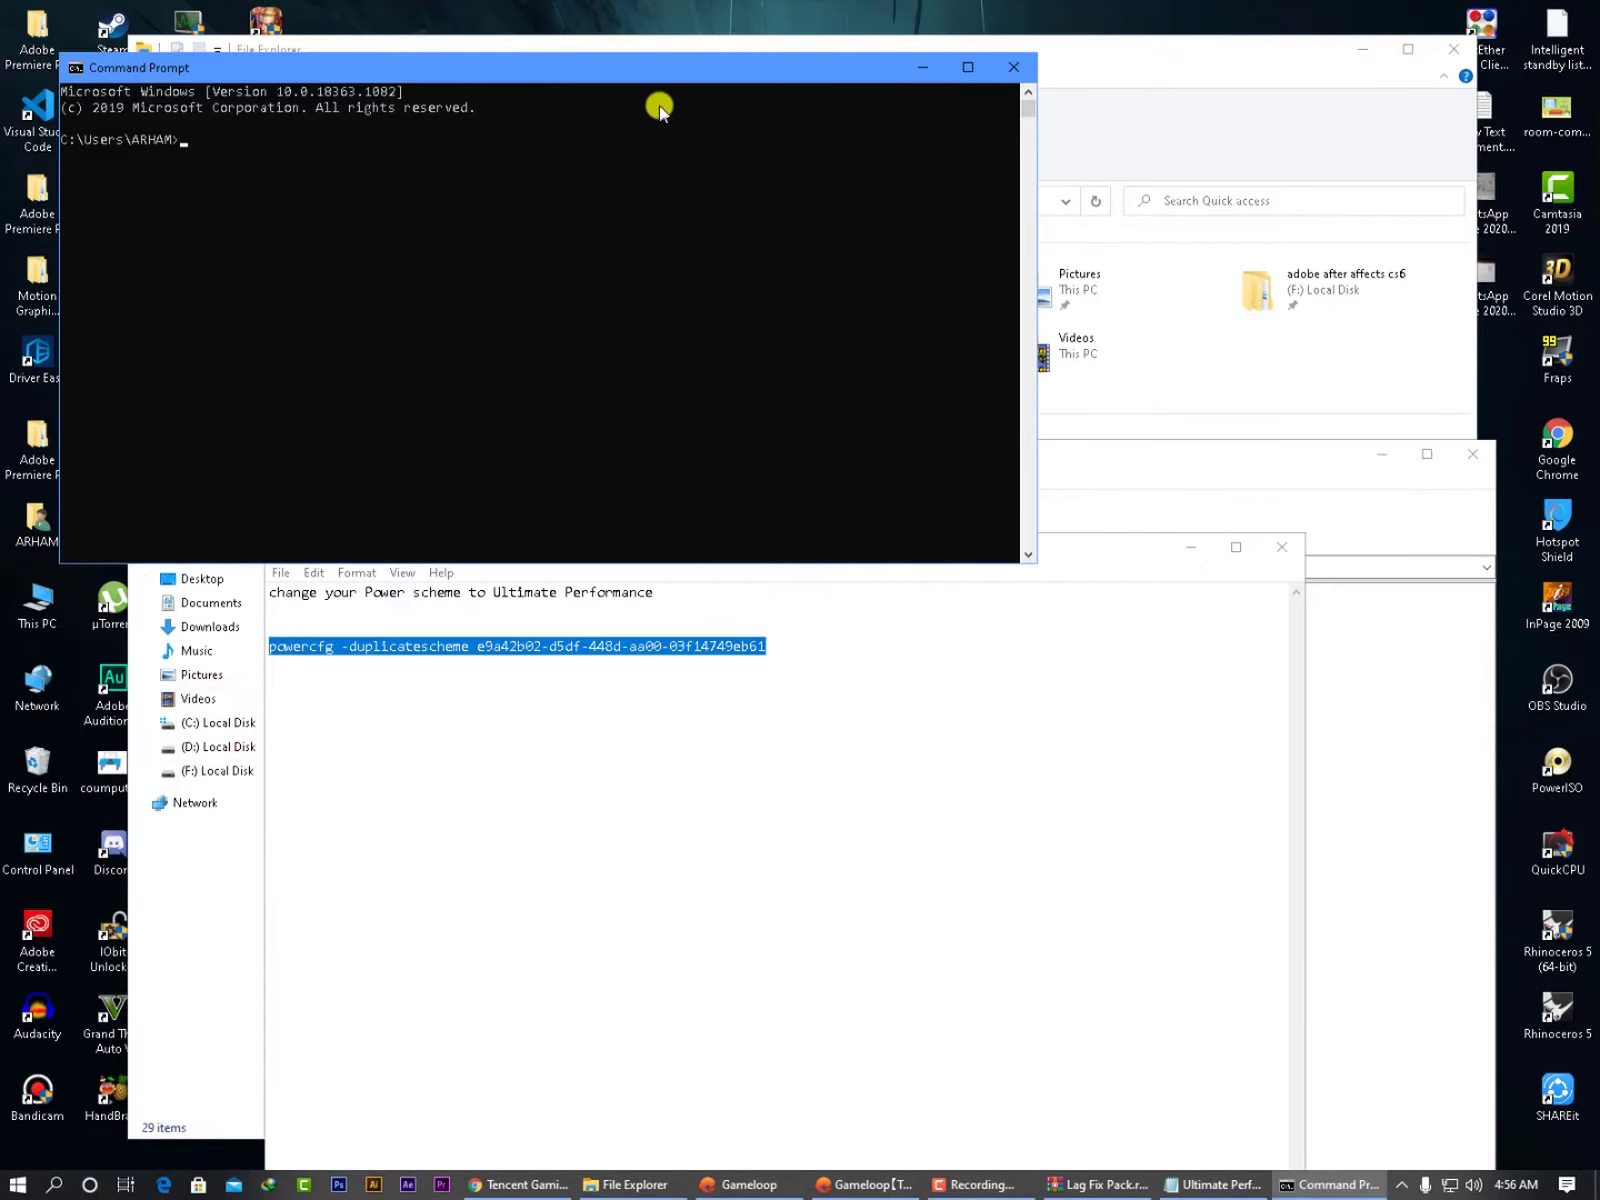
left_click(1014, 67)
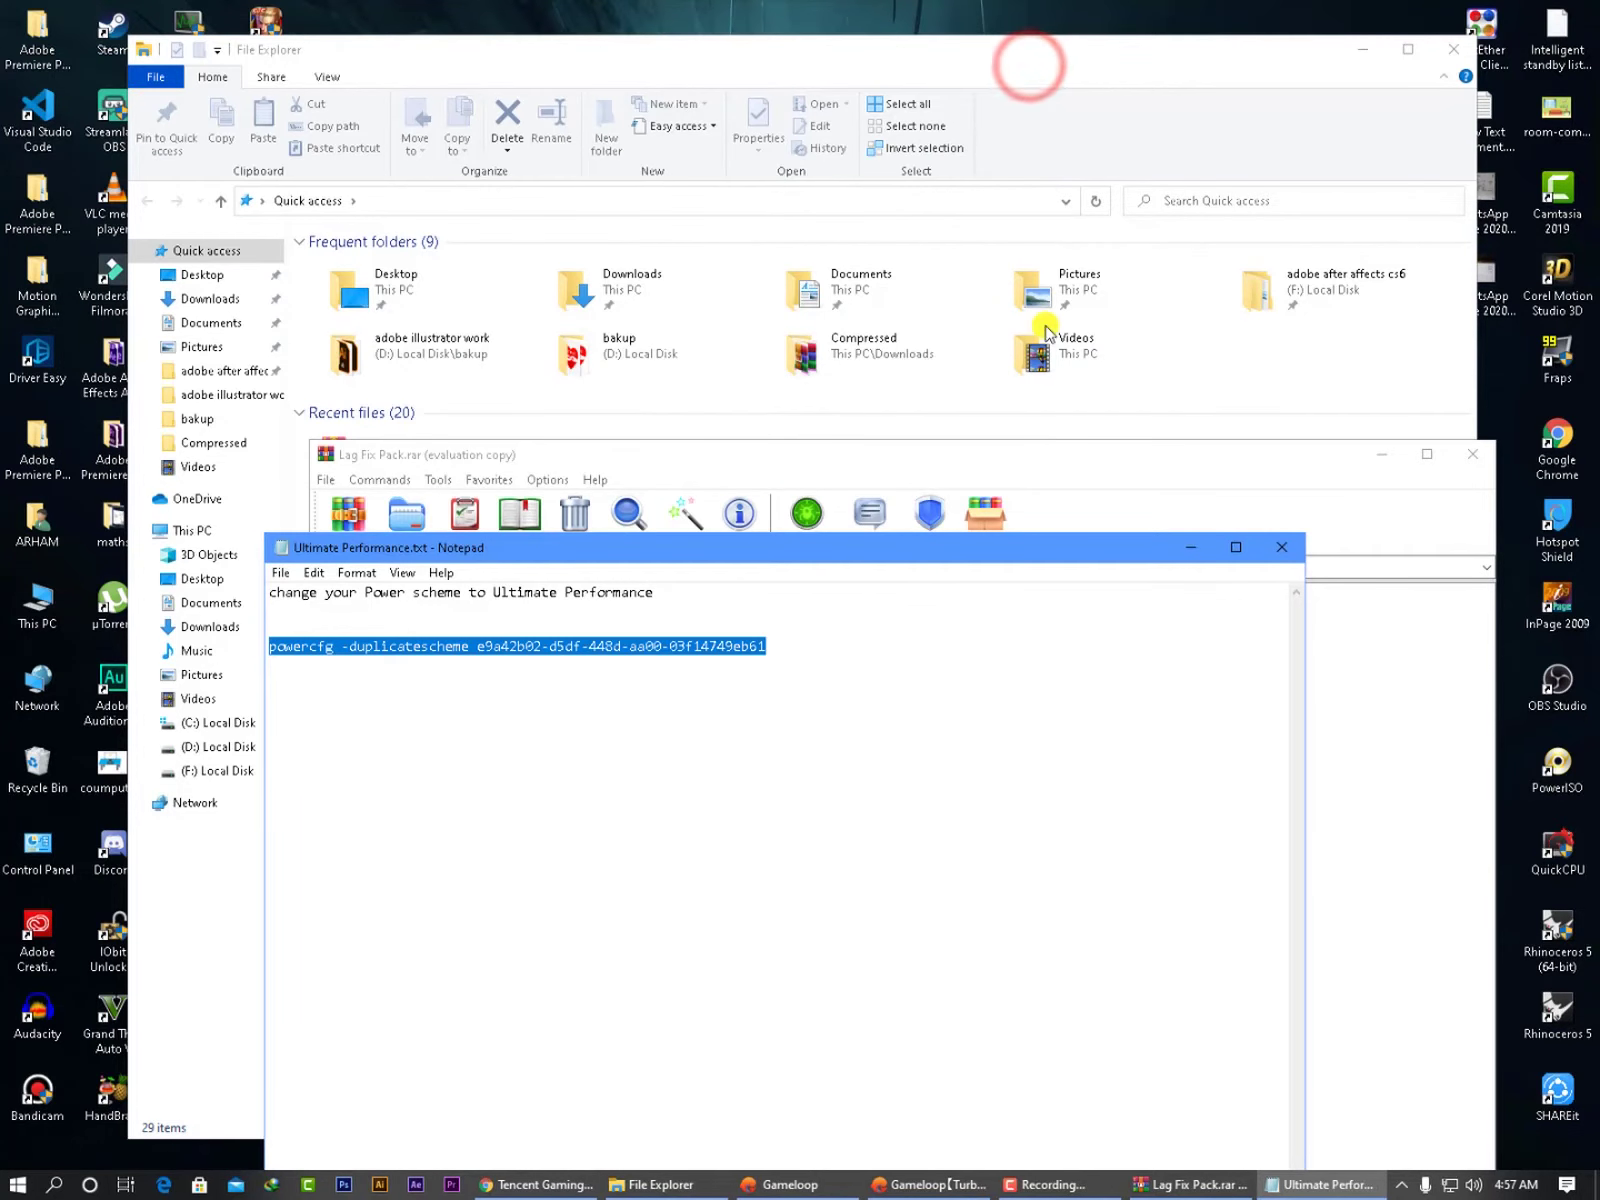
left_click(1288, 549)
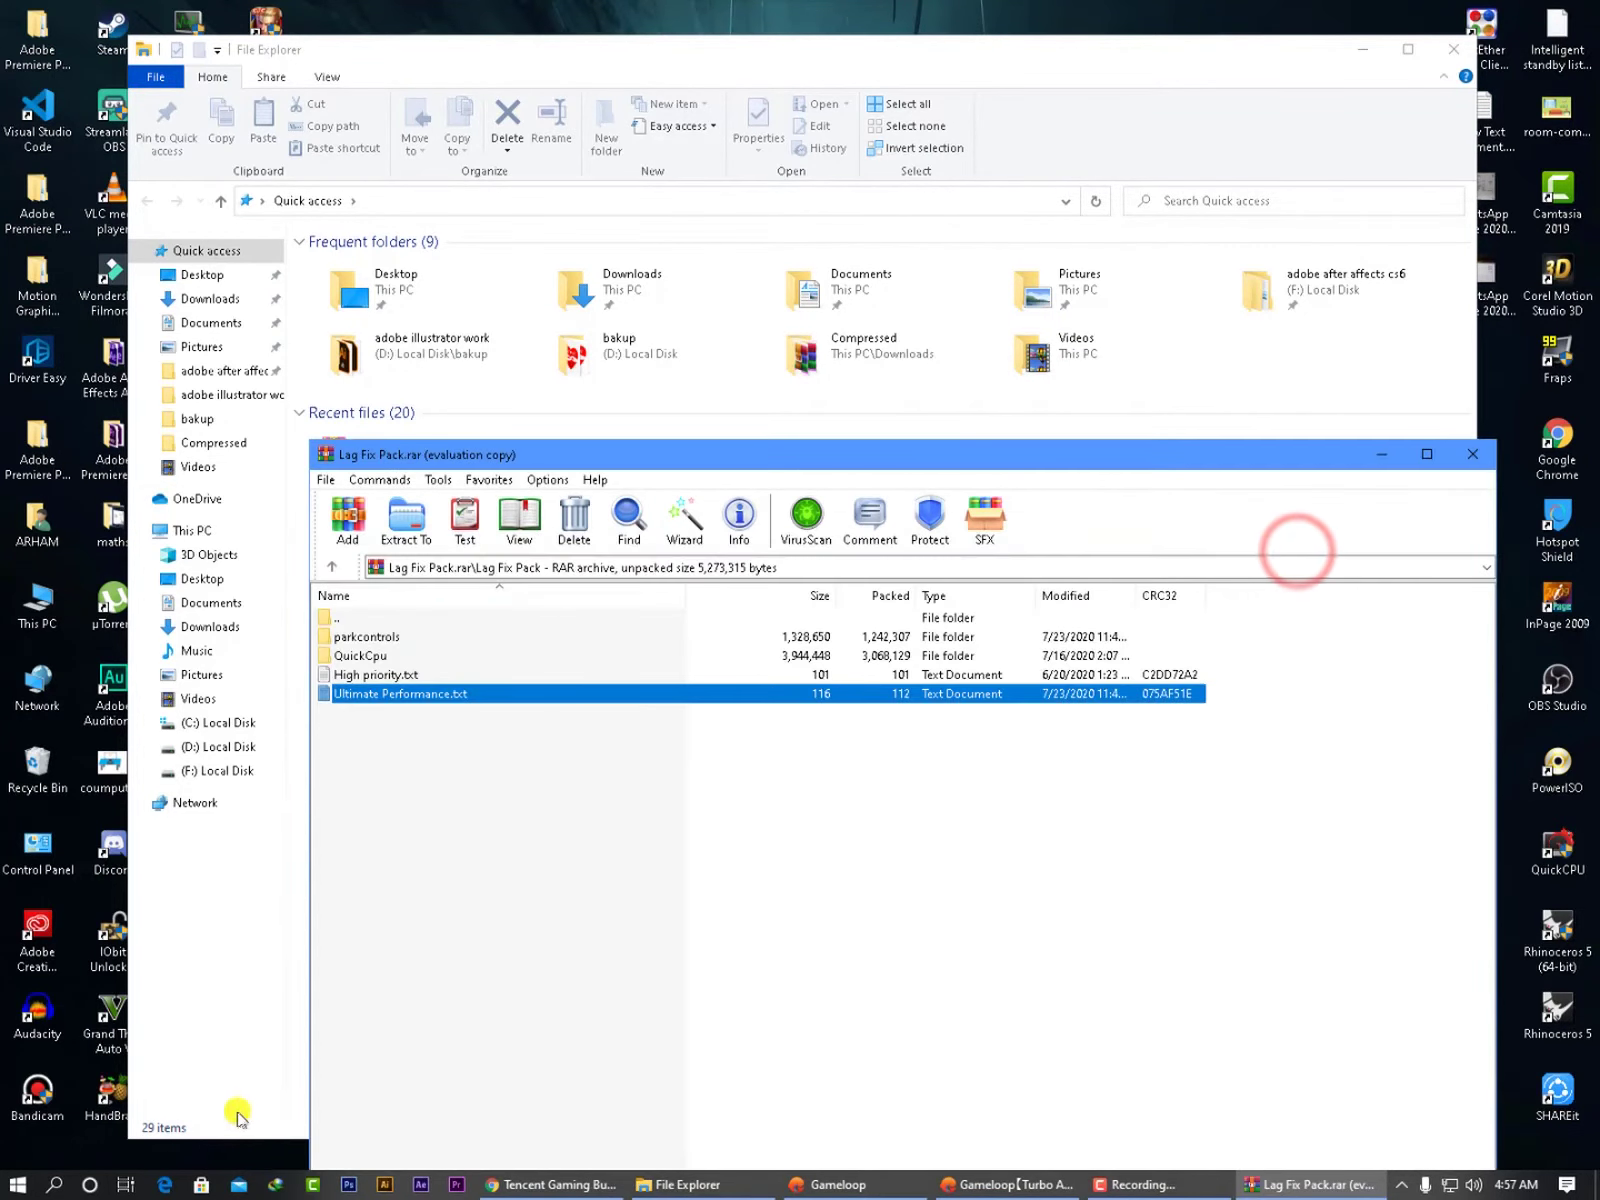
- Choose the Ultimate Performance plan in the advanced power settings, confirm it, and close the plan settings window
left_click(62, 1186)
type("po")
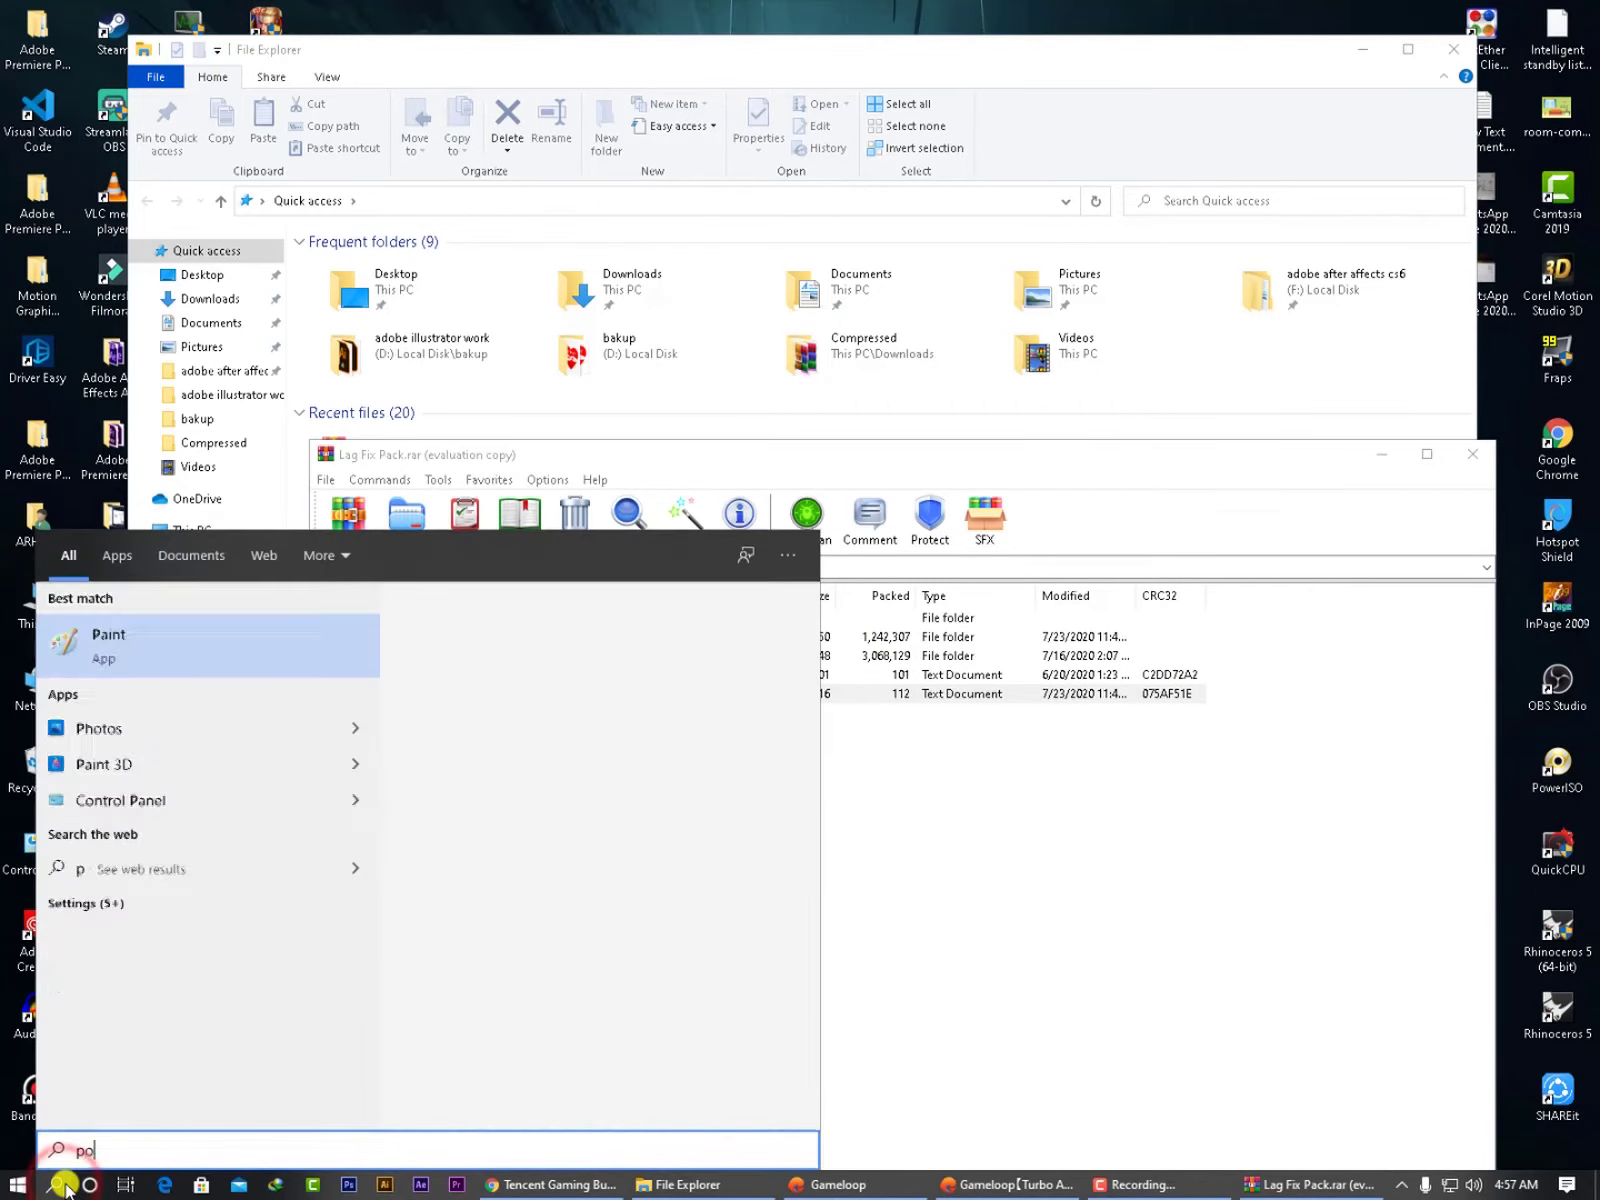
left_click(233, 652)
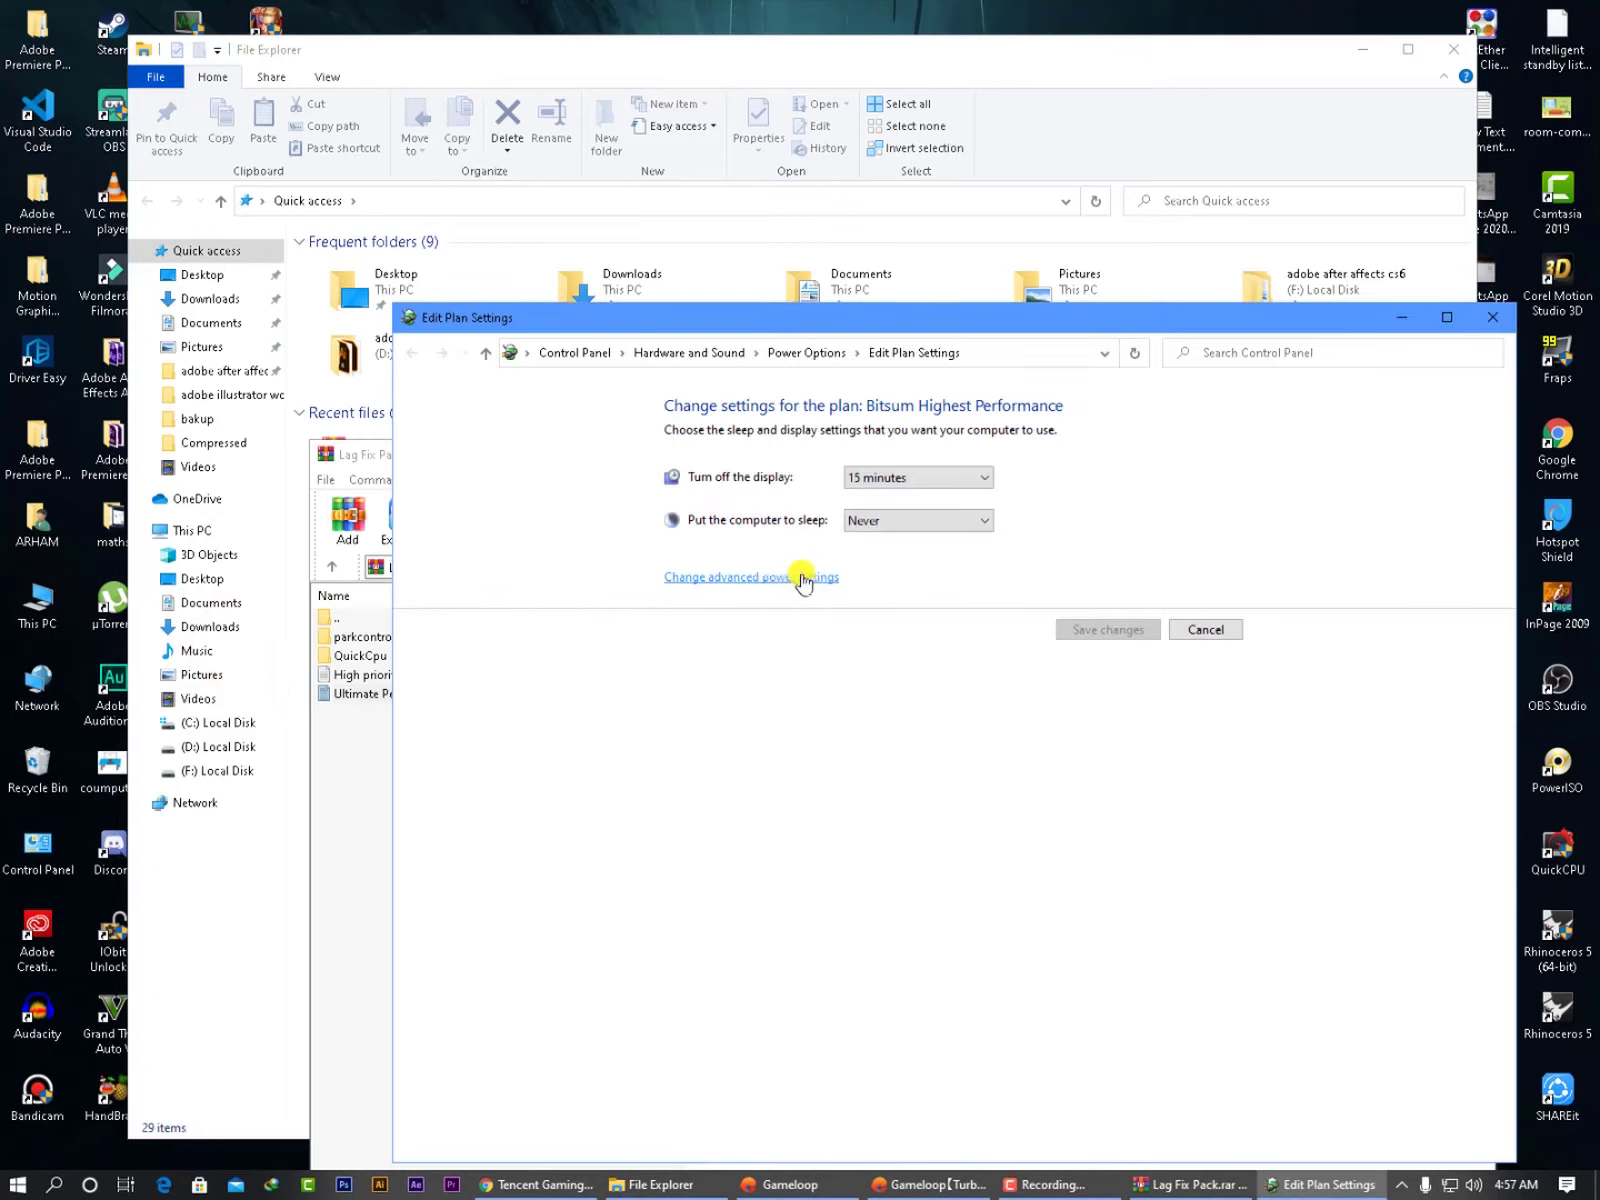
left_click(789, 578)
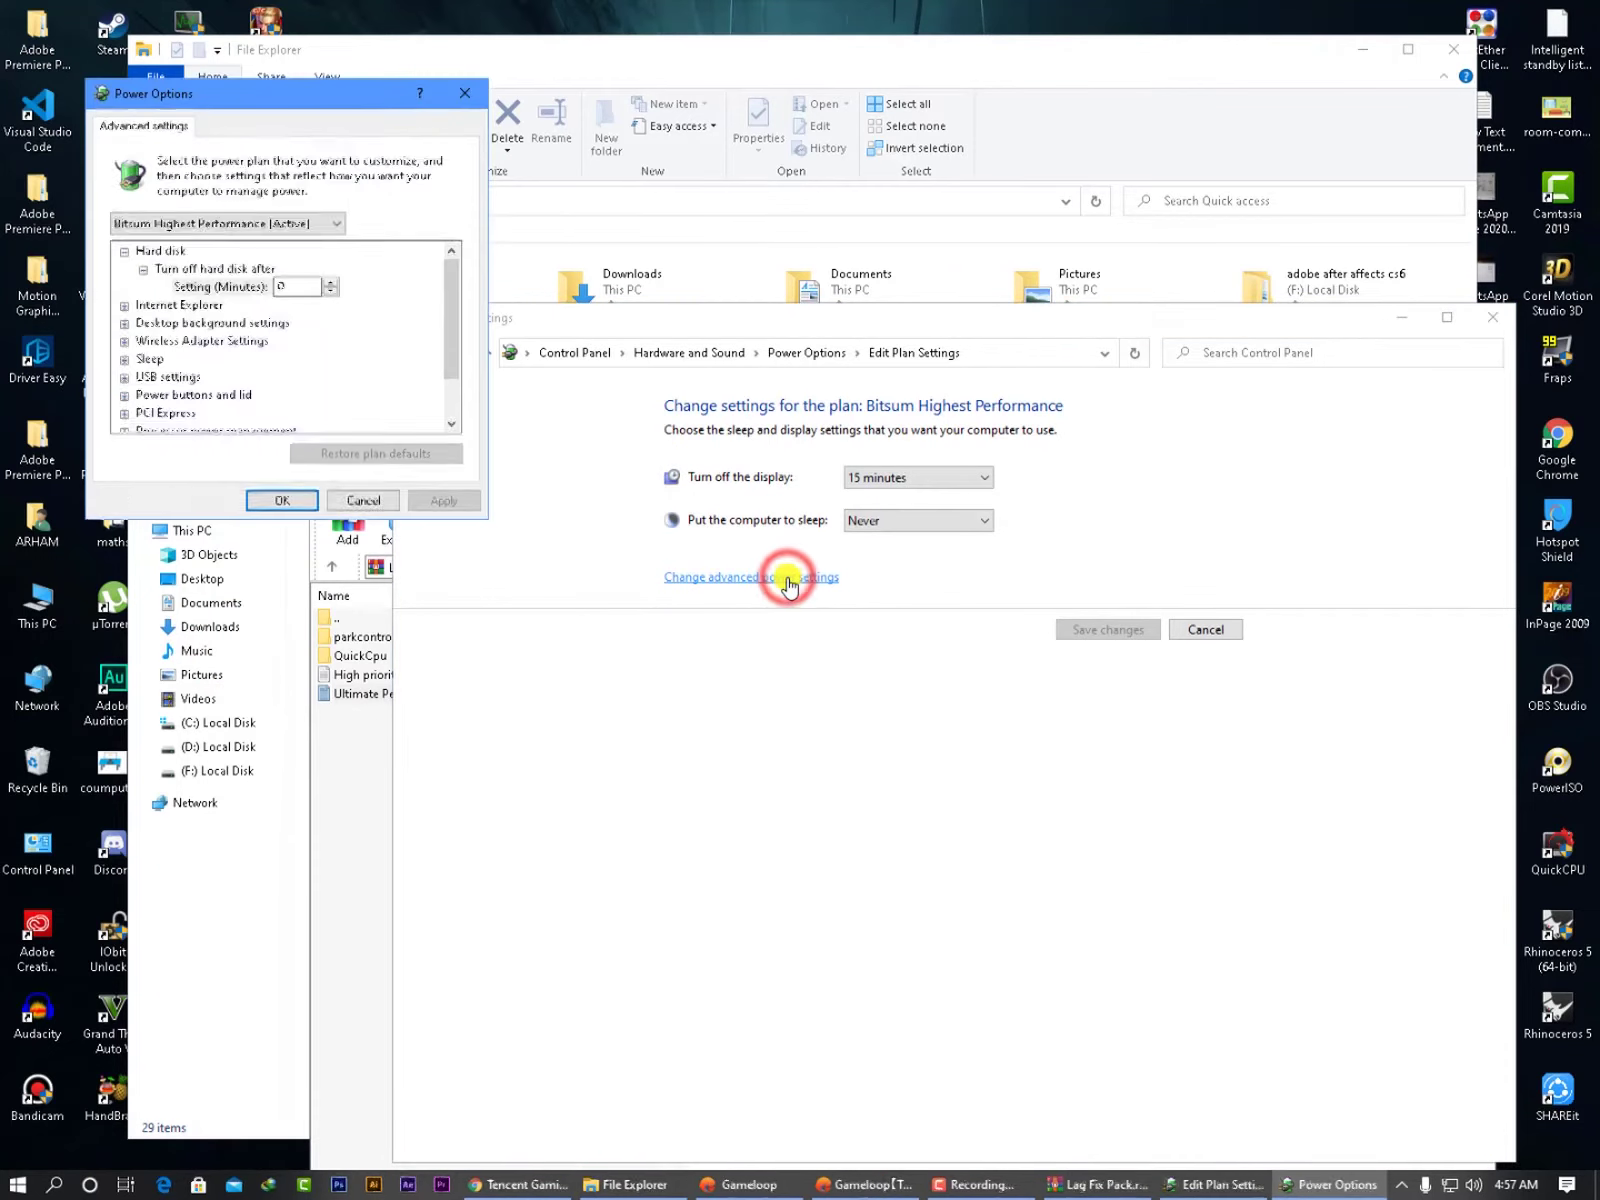
left_click(293, 224)
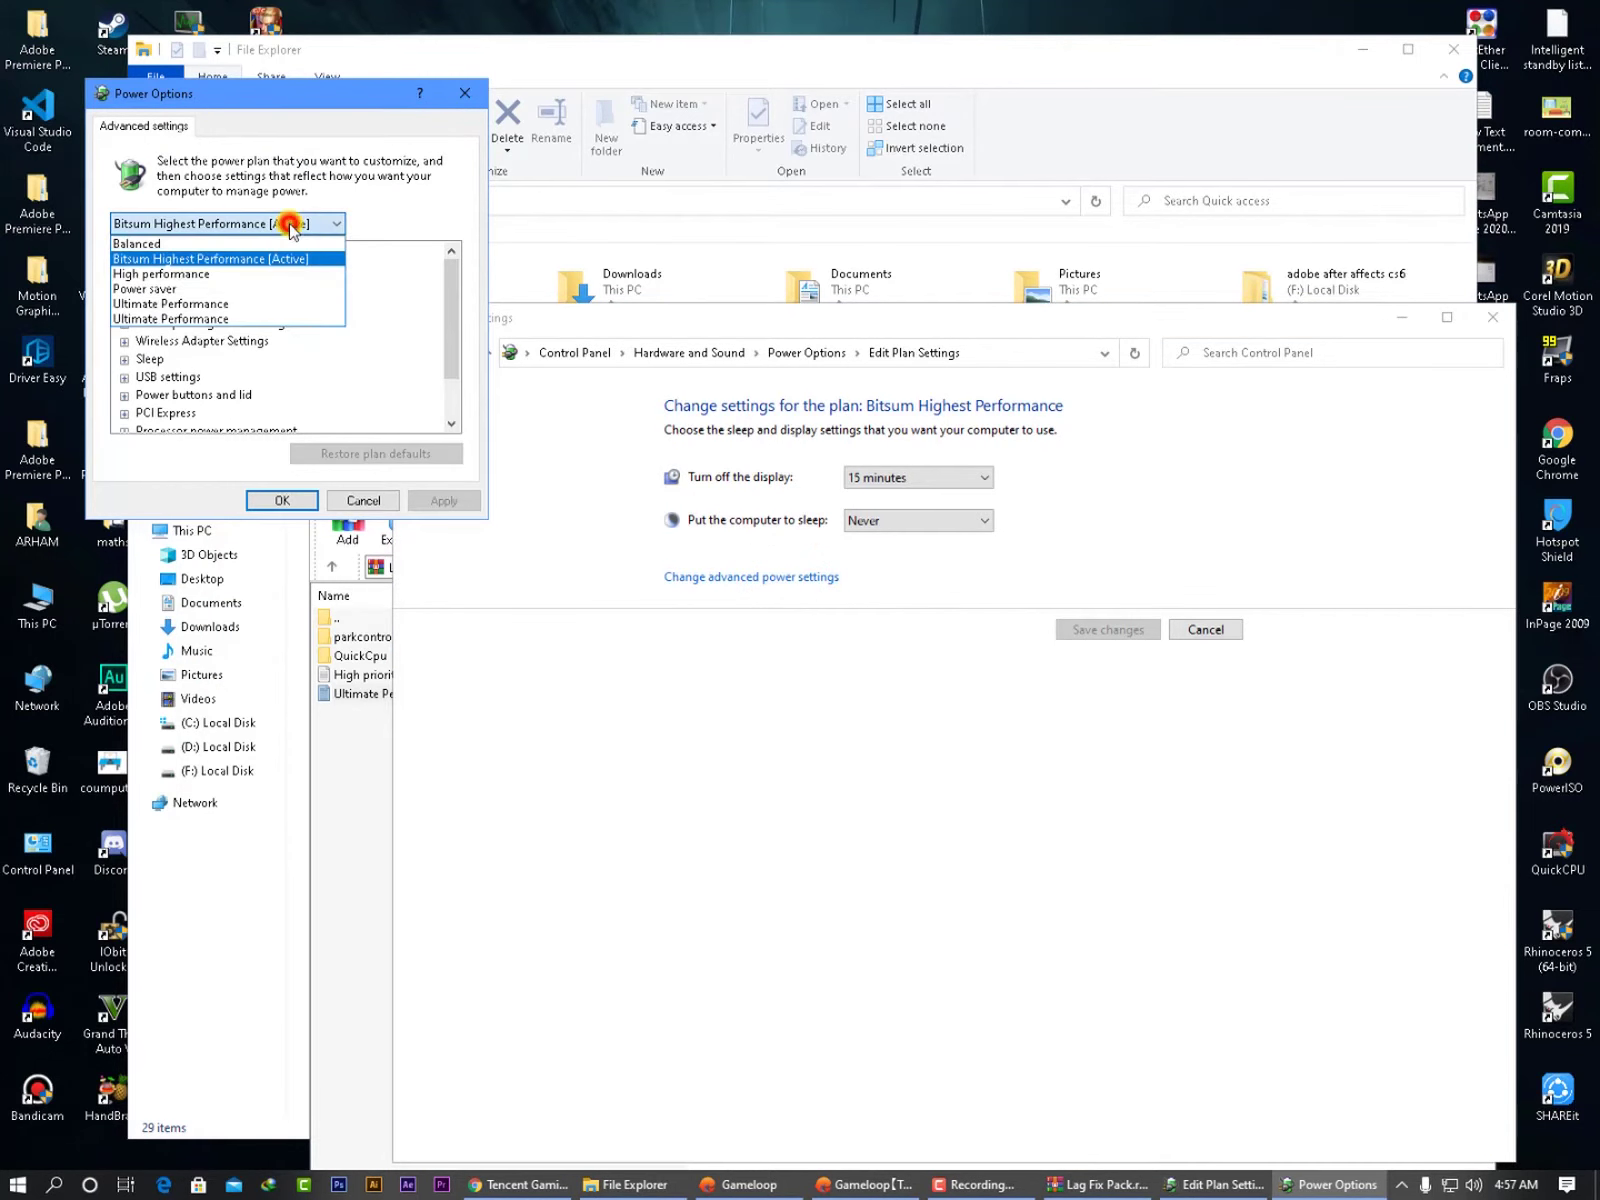
left_click(272, 305)
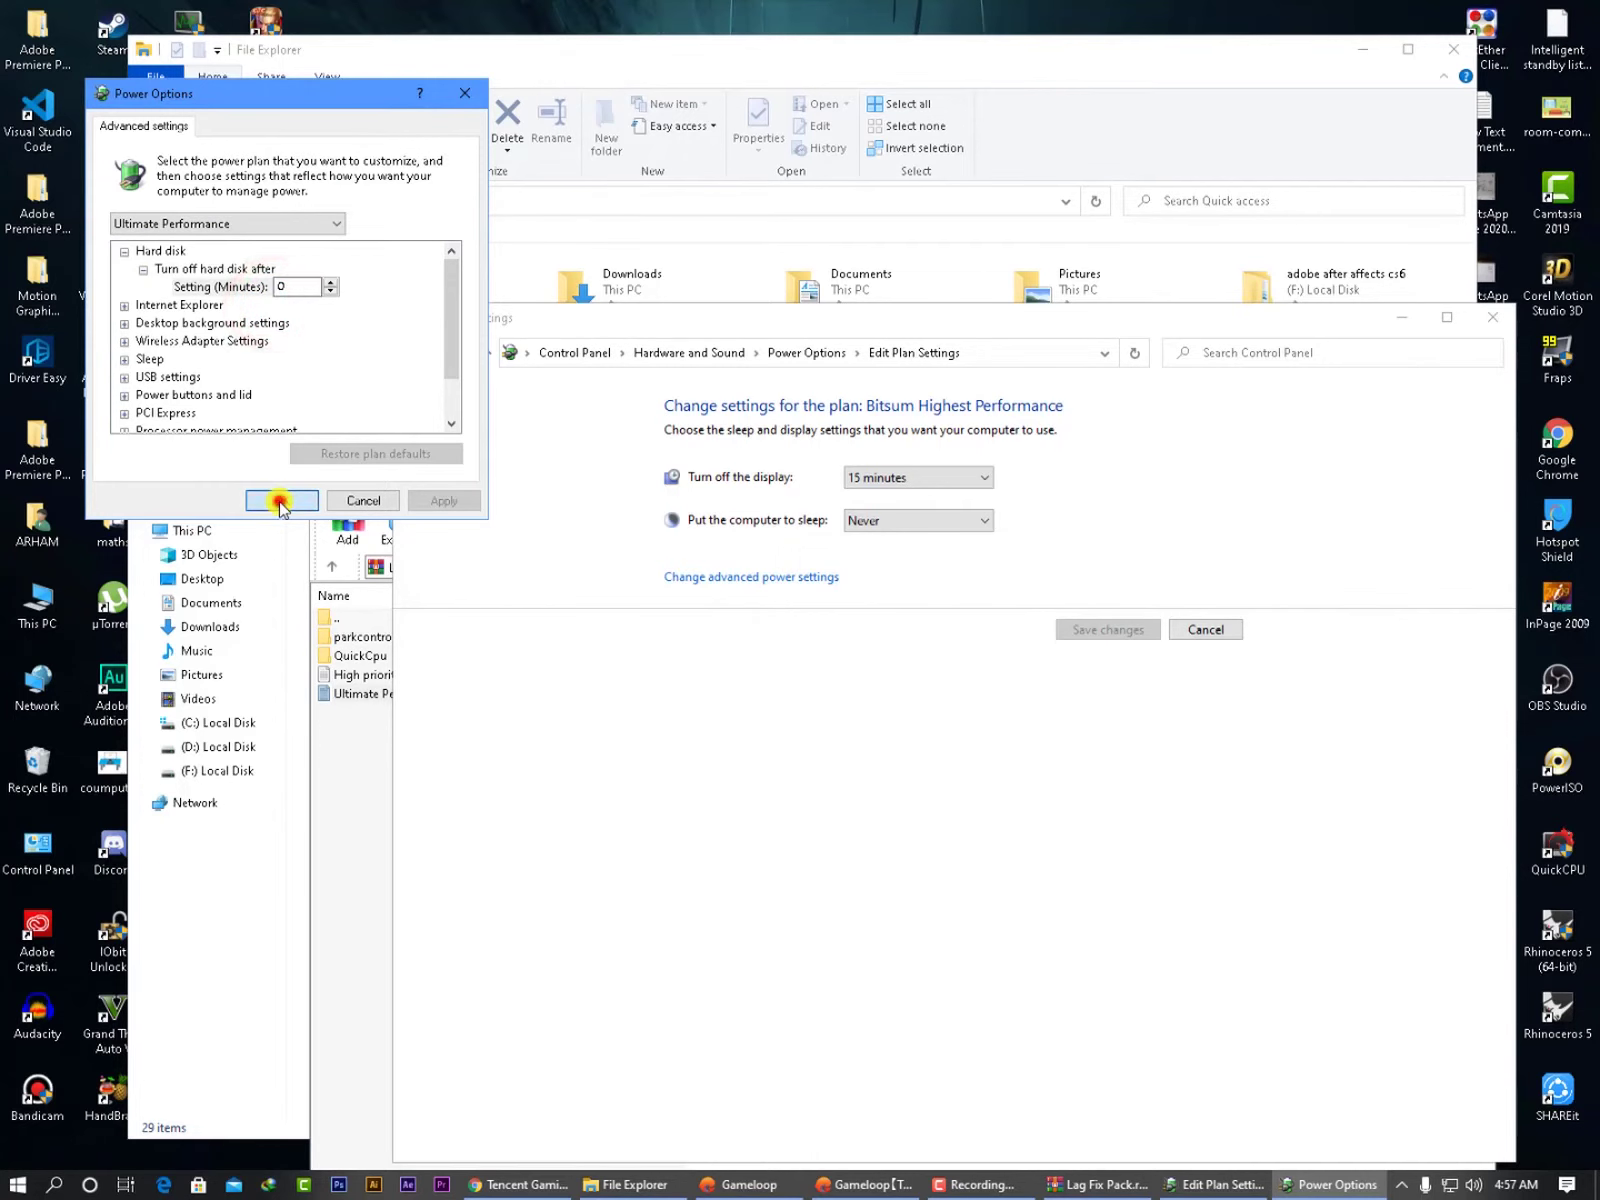
left_click(280, 500)
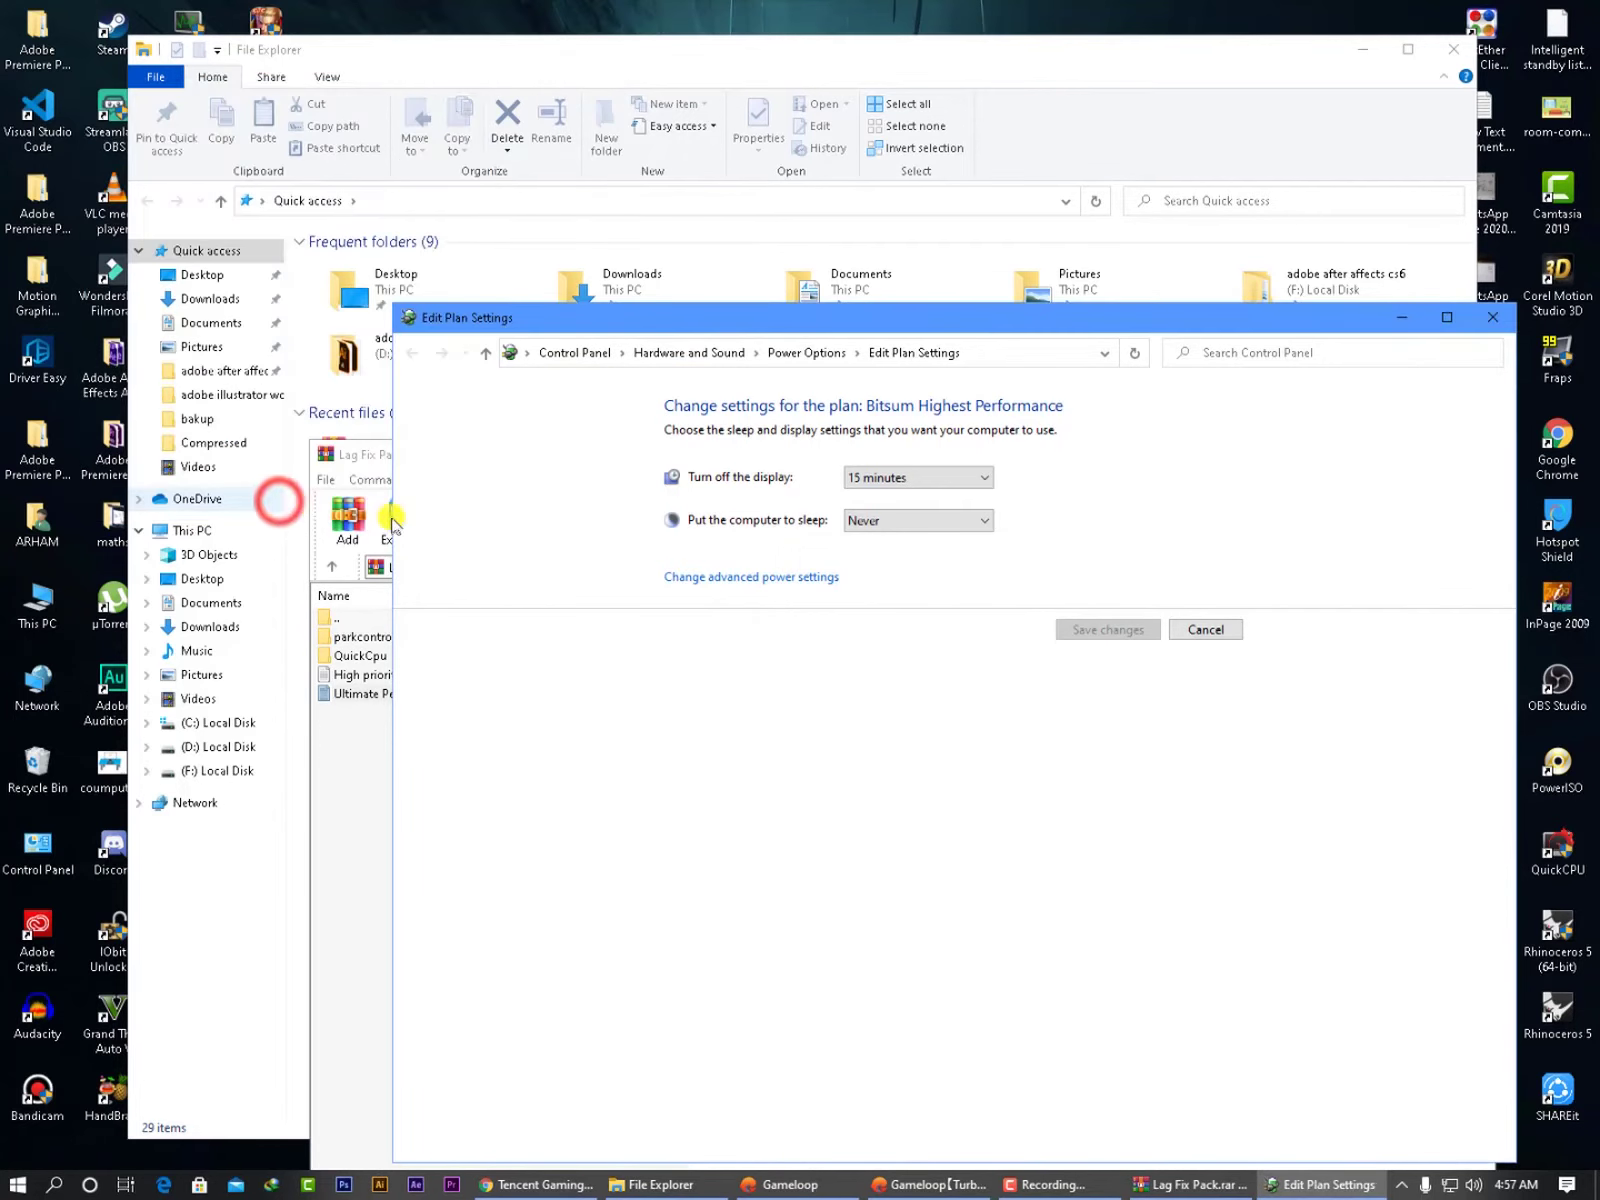
left_click(1207, 629)
left_click(1495, 318)
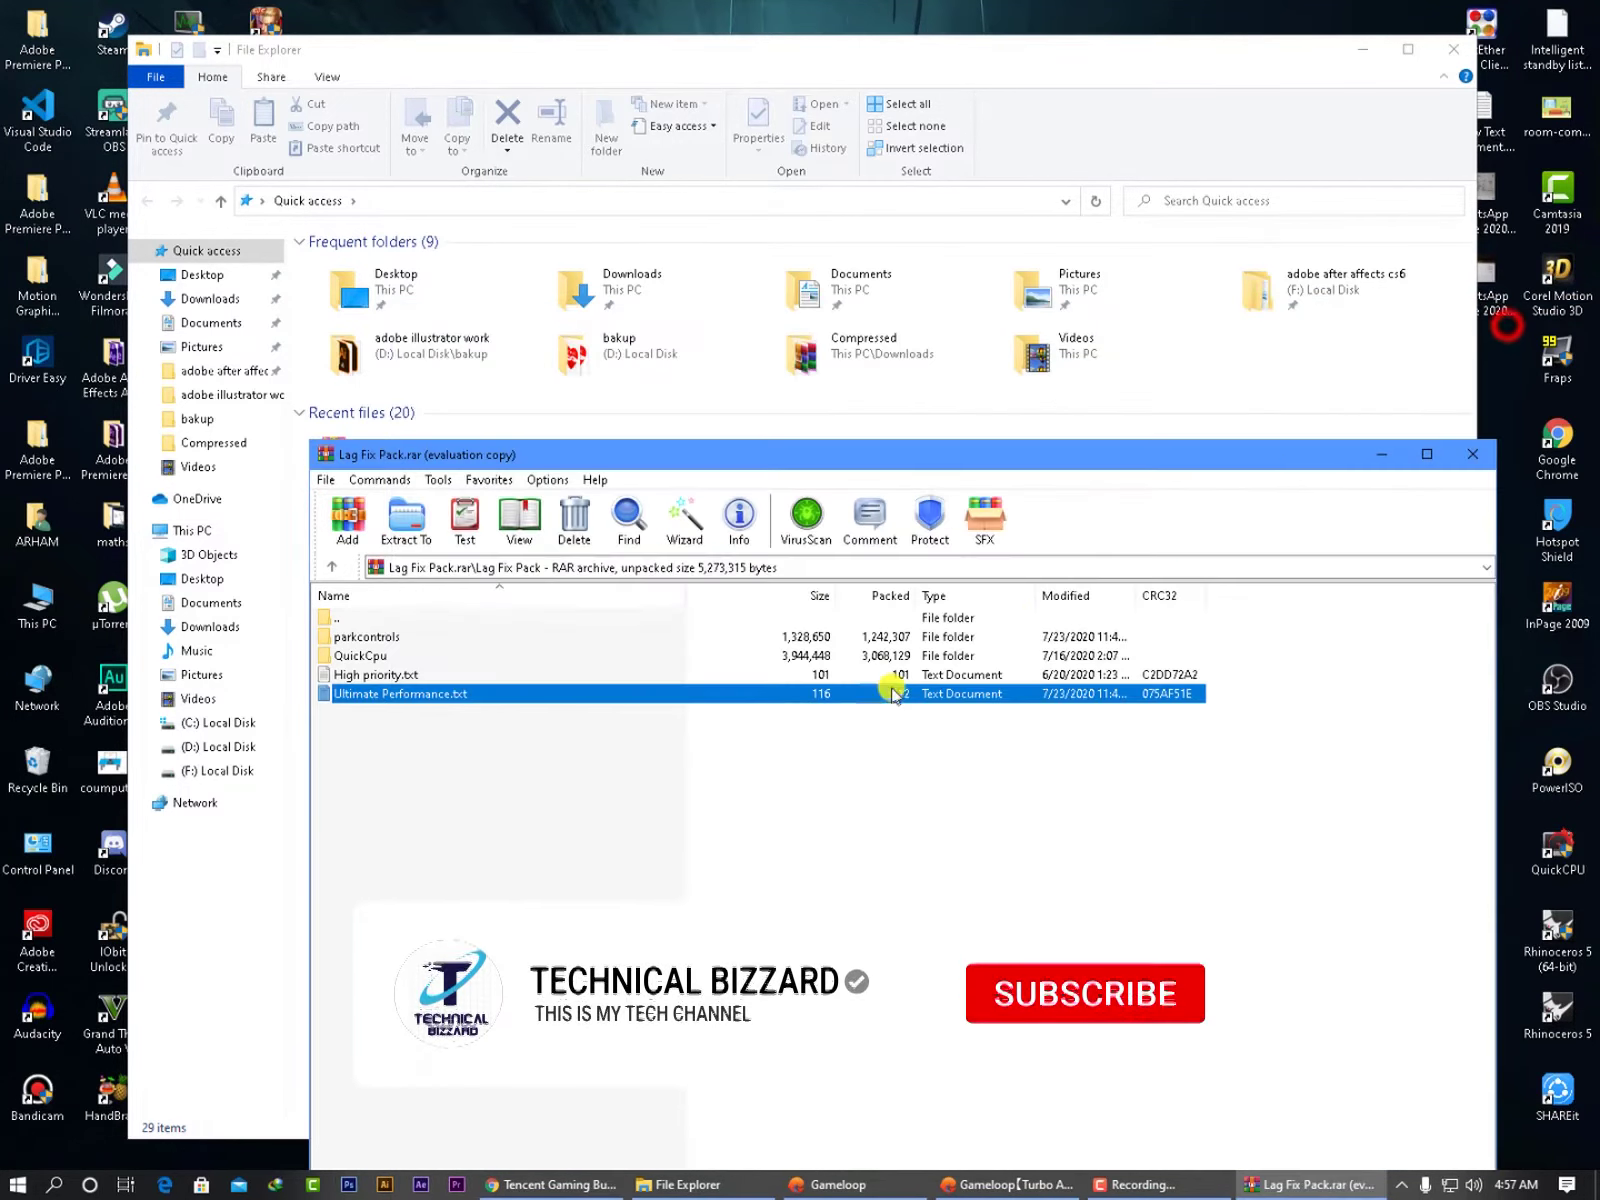
- Find and open Windows Settings and go to the Gaming section
left_click(53, 1184)
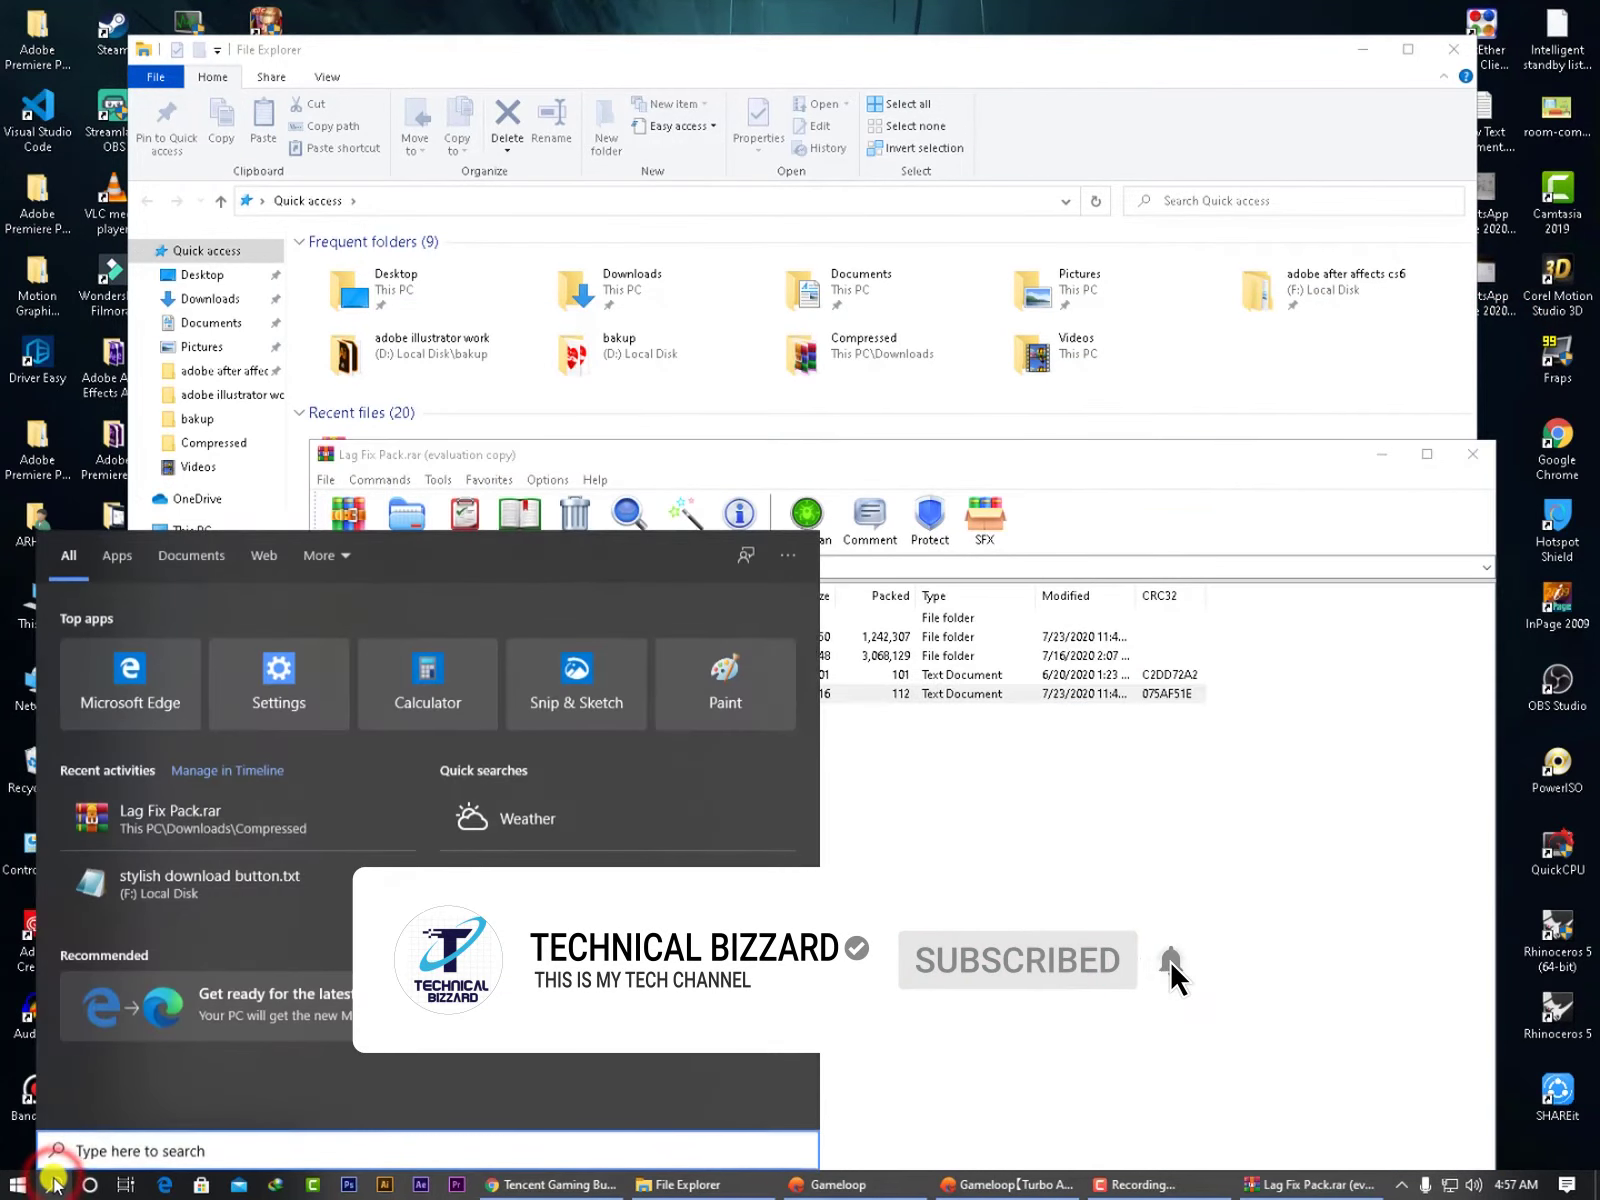
type("settings")
left_click(133, 638)
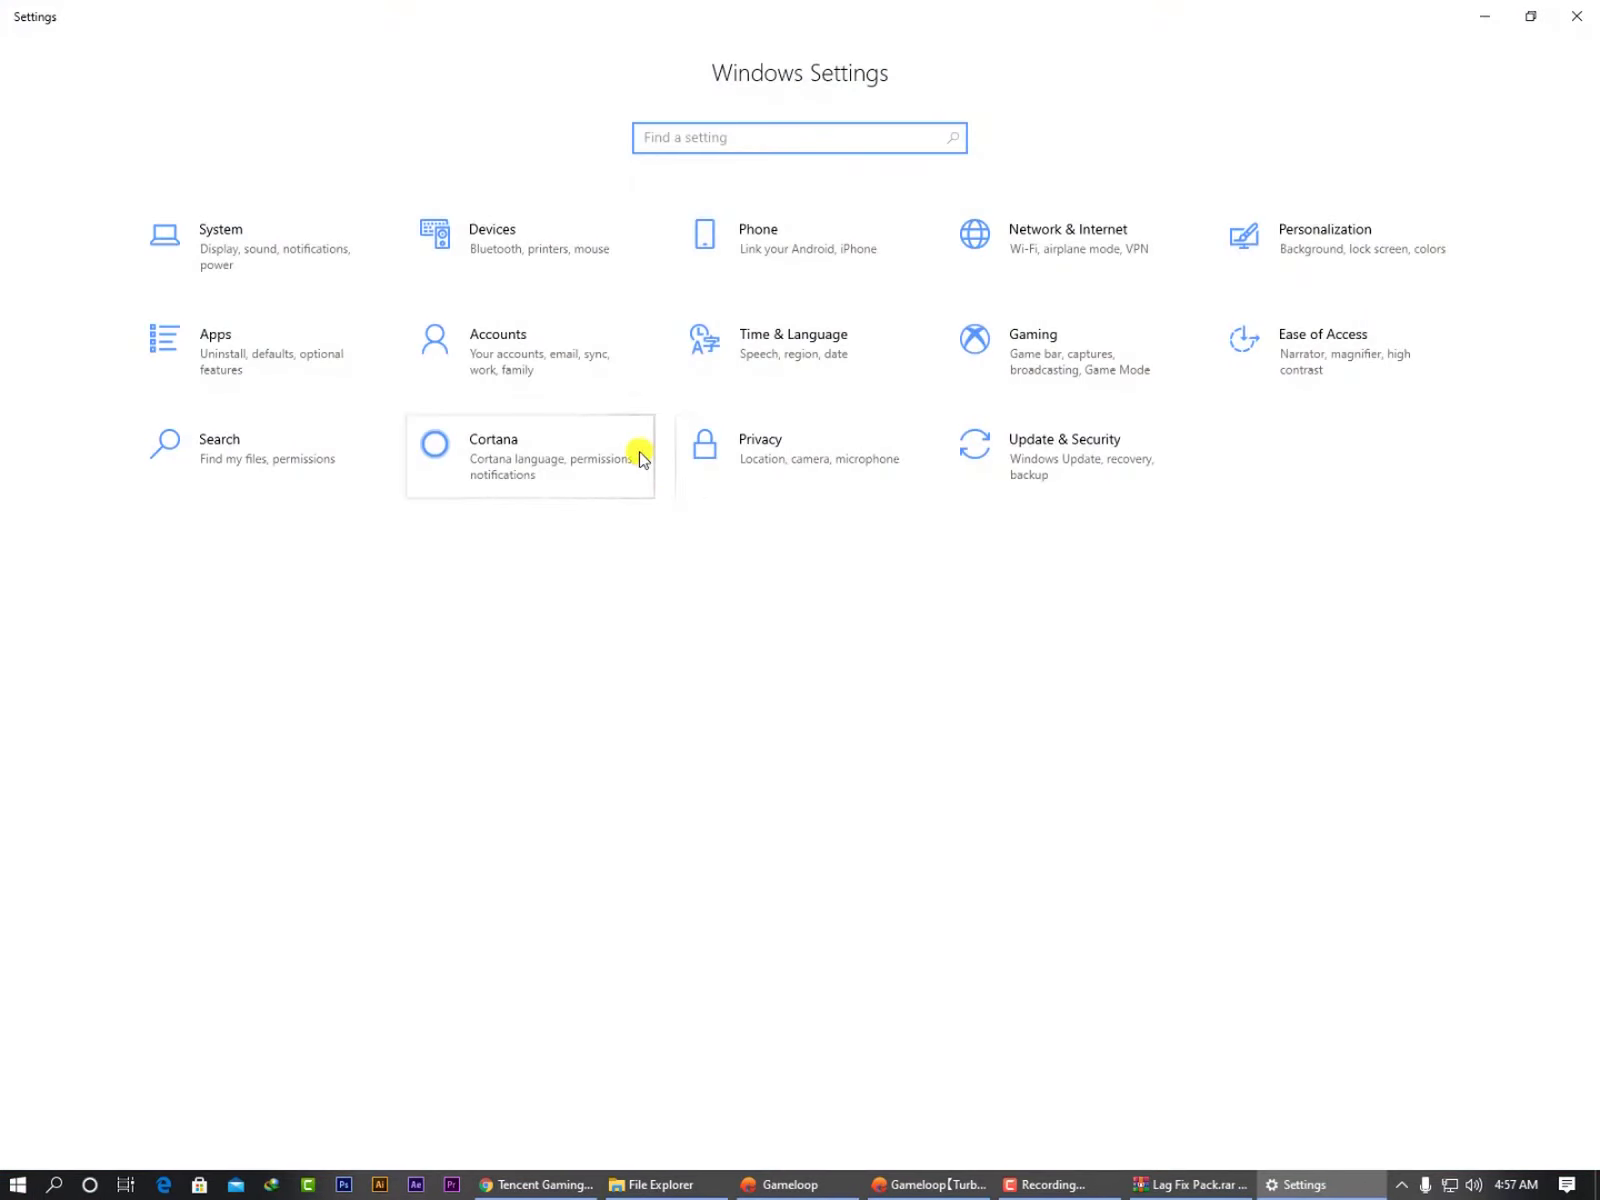
left_click(1120, 355)
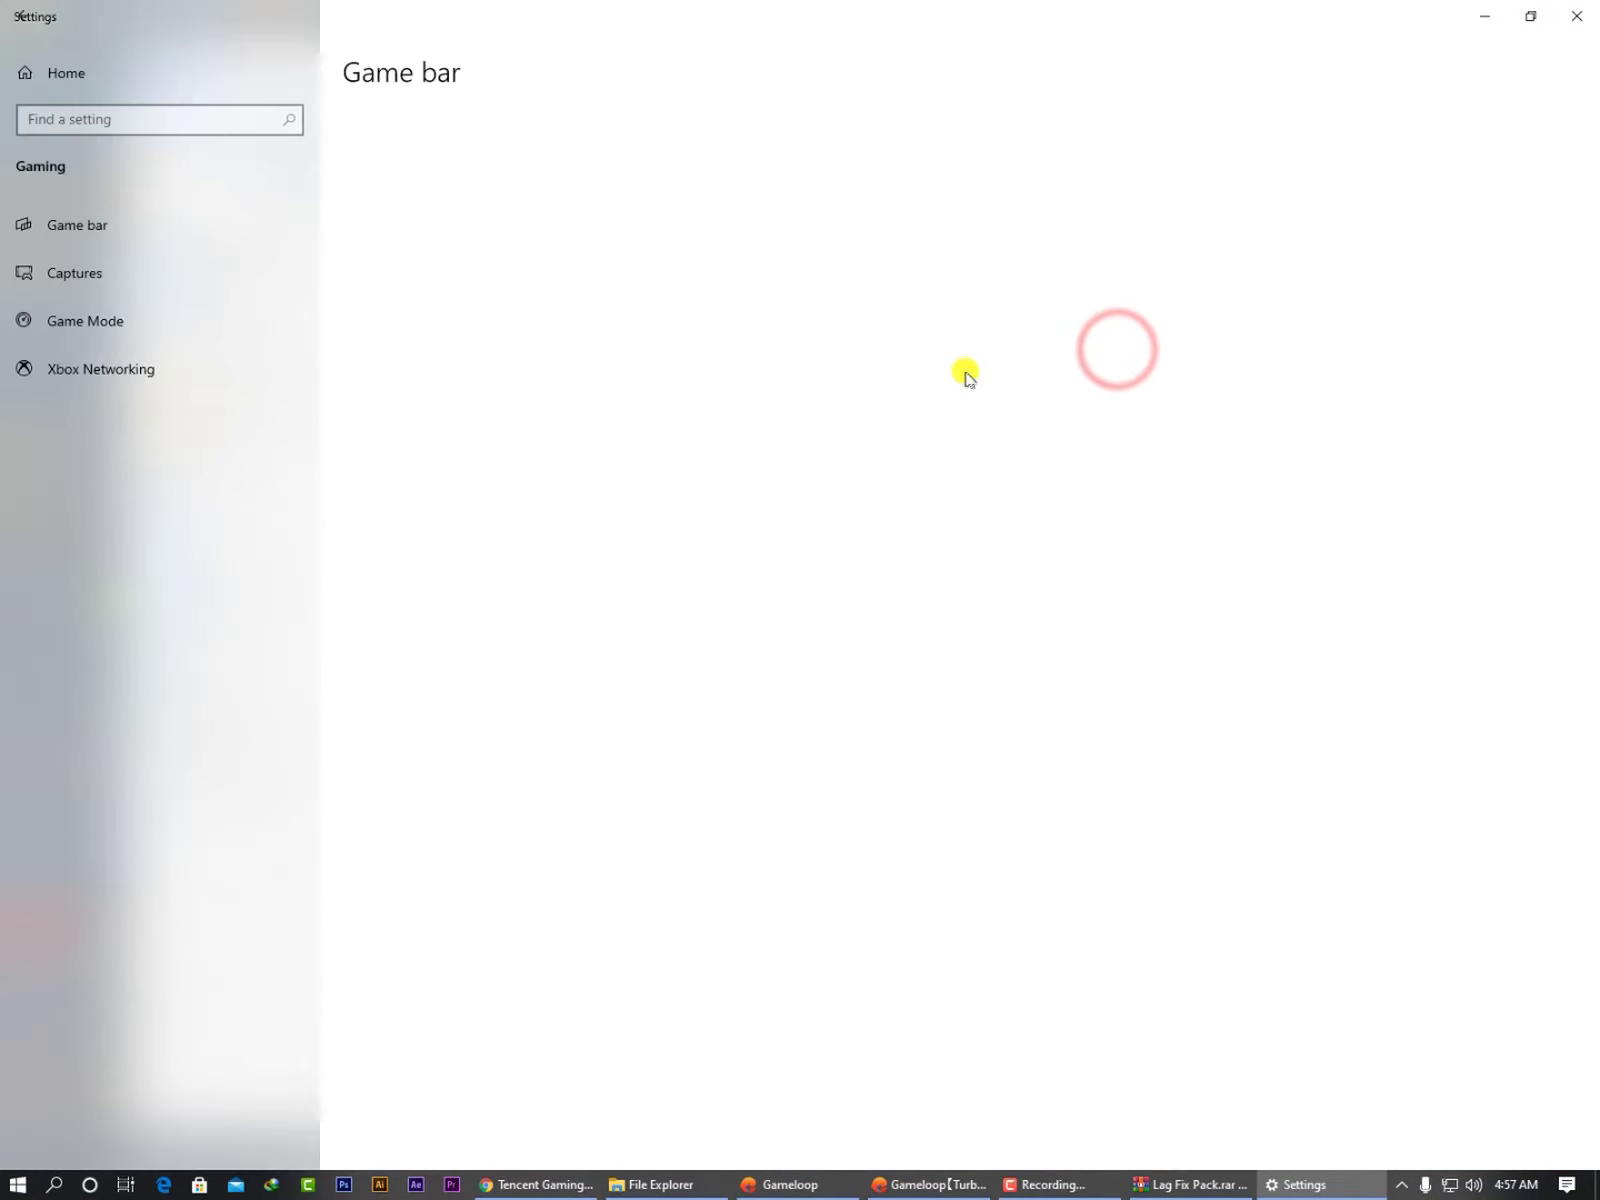
- Check the Game bar, Captures, Game Mode and Xbox Networking settings, ending on Game Mode
left_click(165, 225)
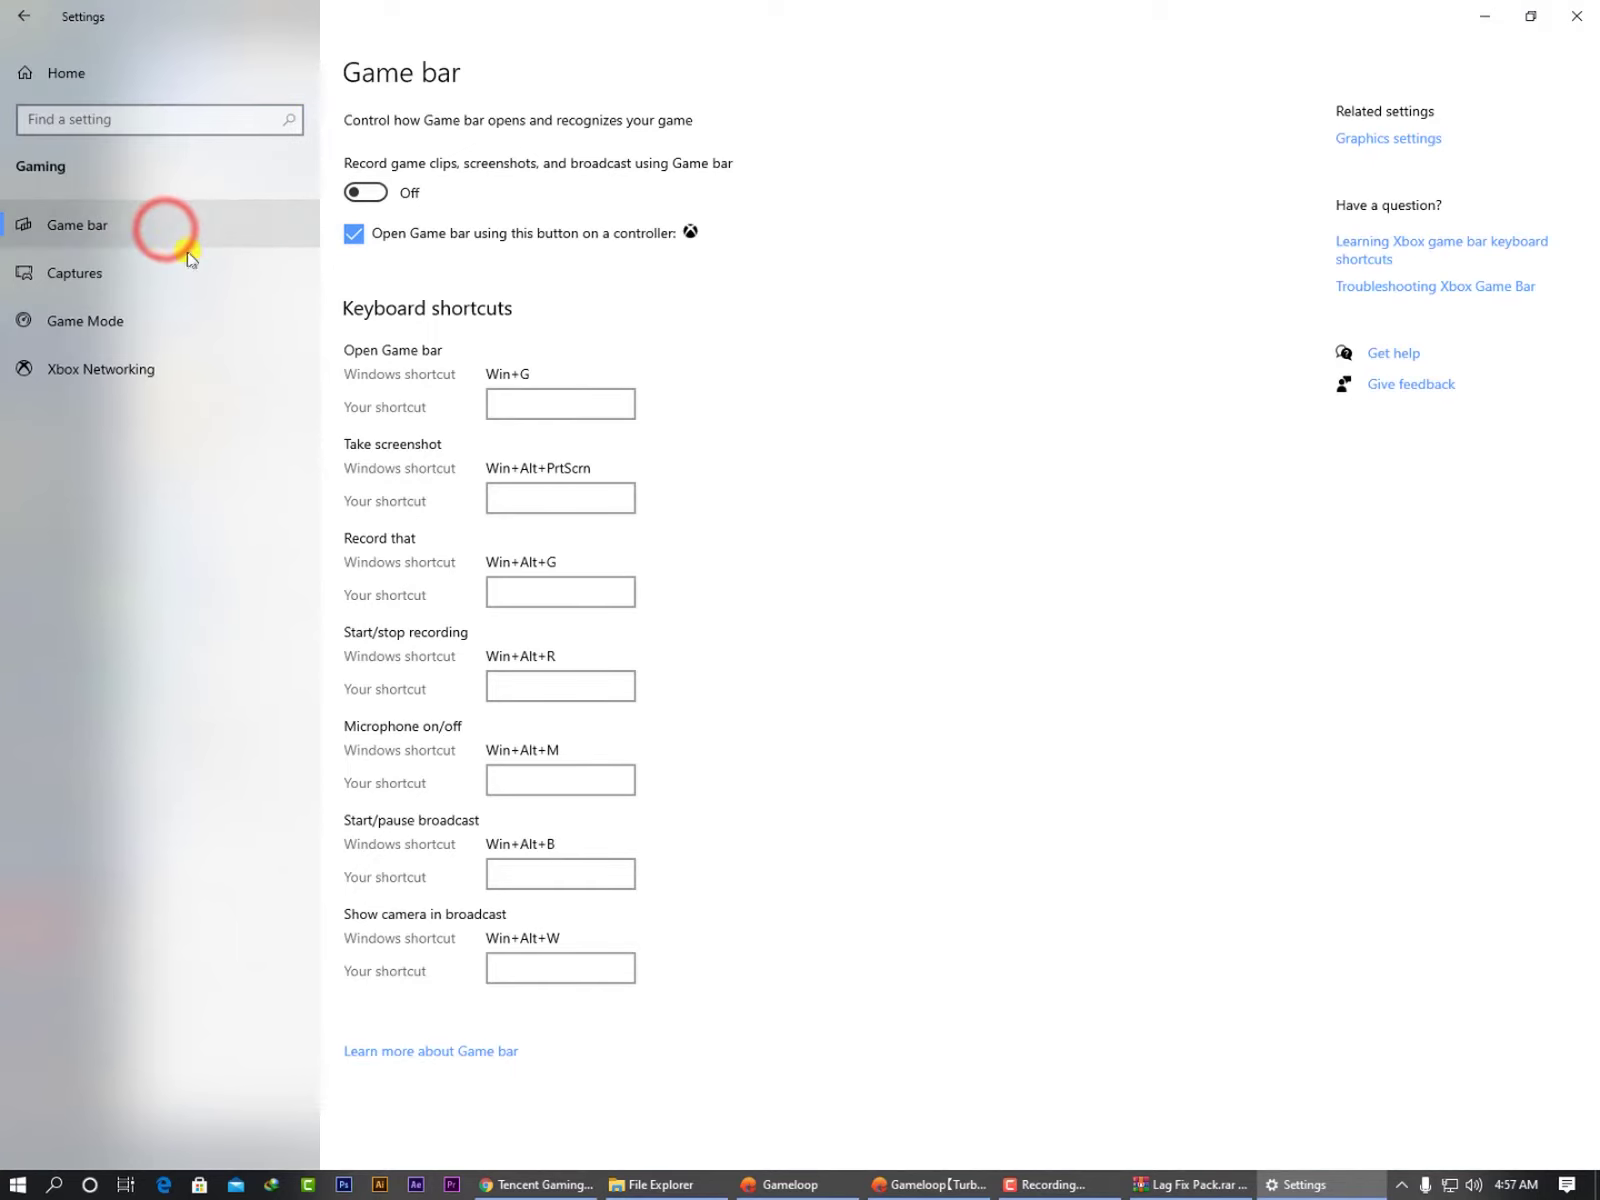
left_click(125, 275)
left_click(127, 322)
left_click(89, 368)
left_click(129, 318)
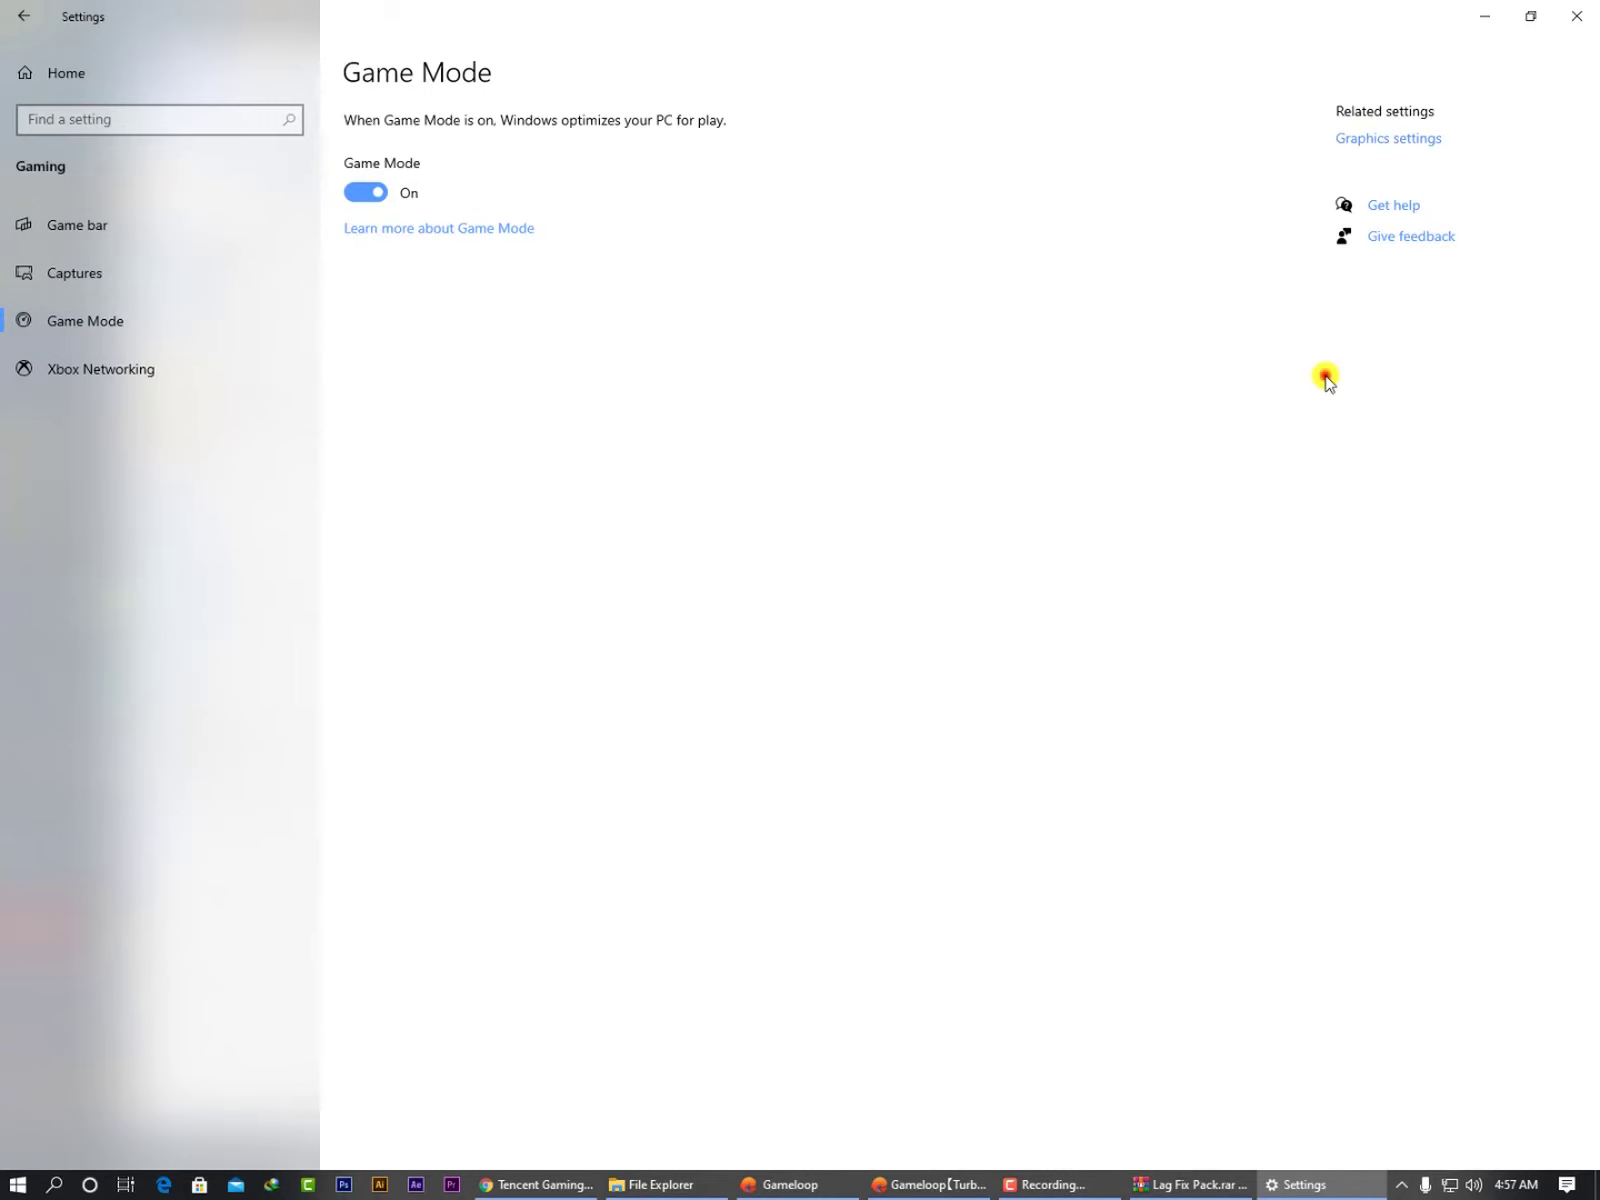
- Open the Graphics settings, look through the desktop apps offered for a performance preference without adding one, and close Settings
left_click_drag(1321, 120, 1462, 153)
left_click(1401, 138)
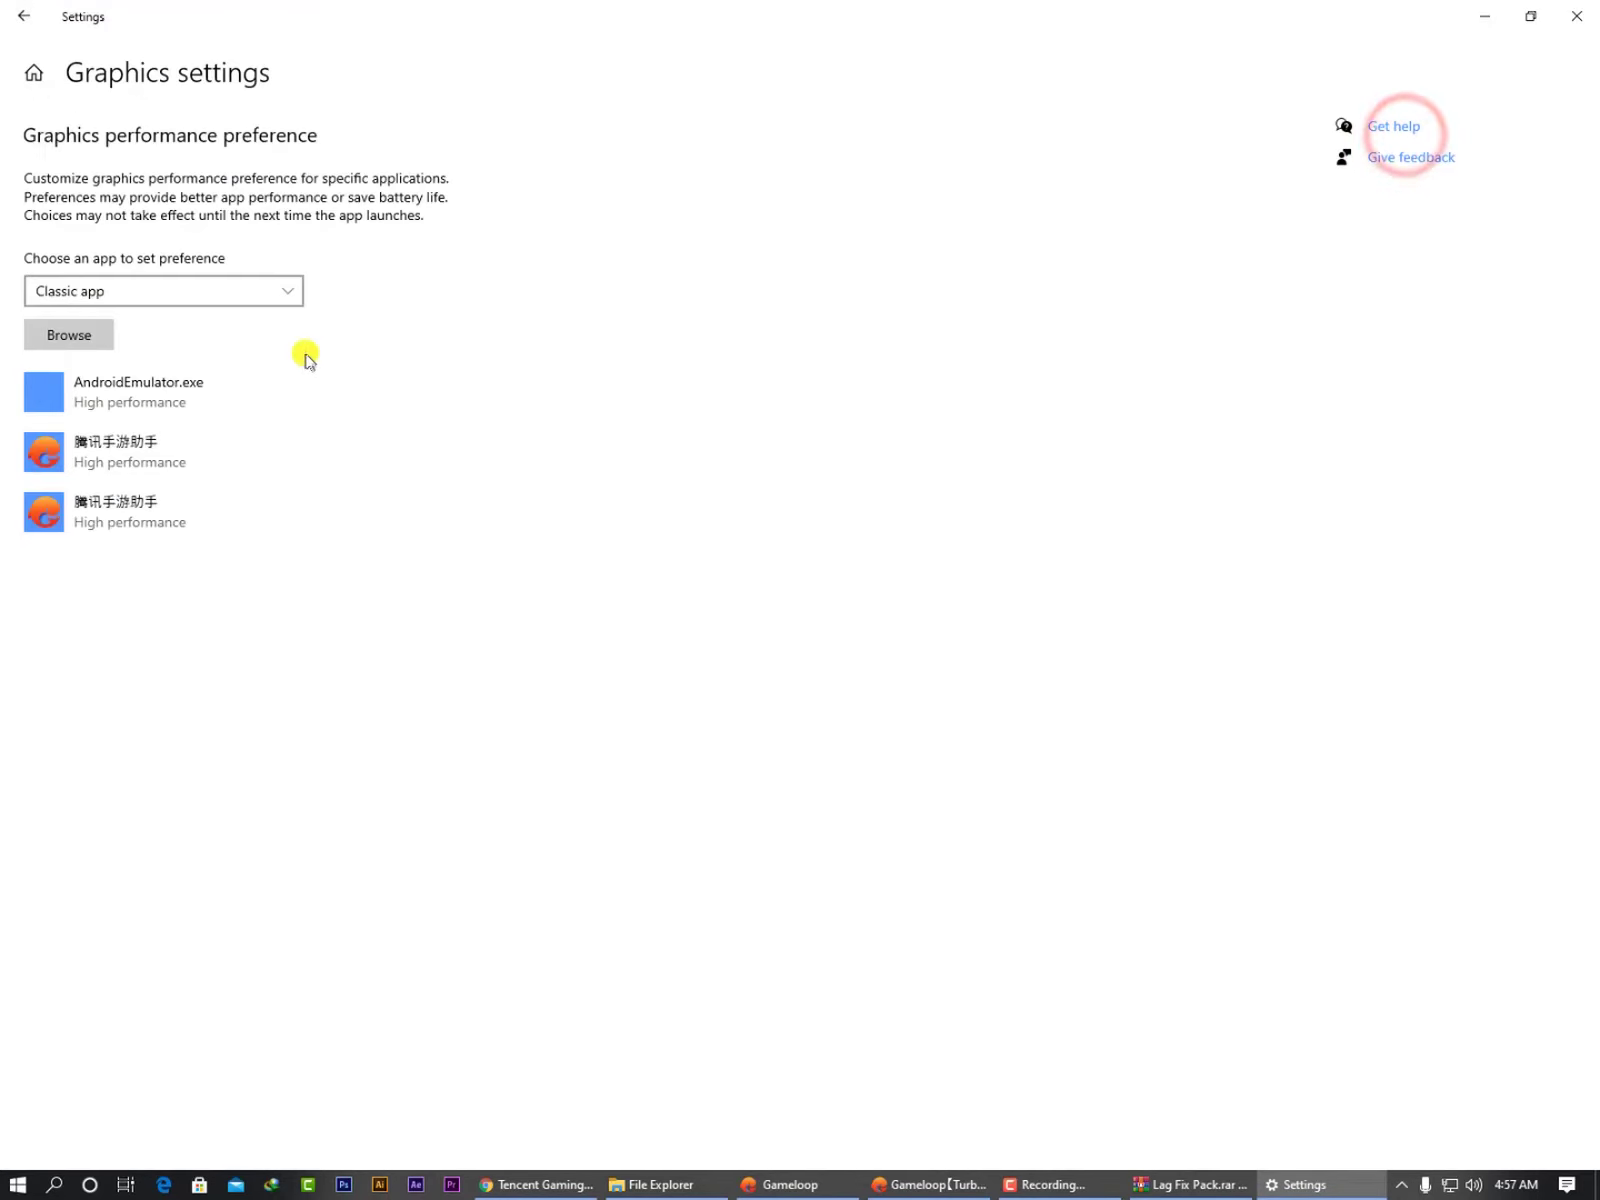
left_click(70, 336)
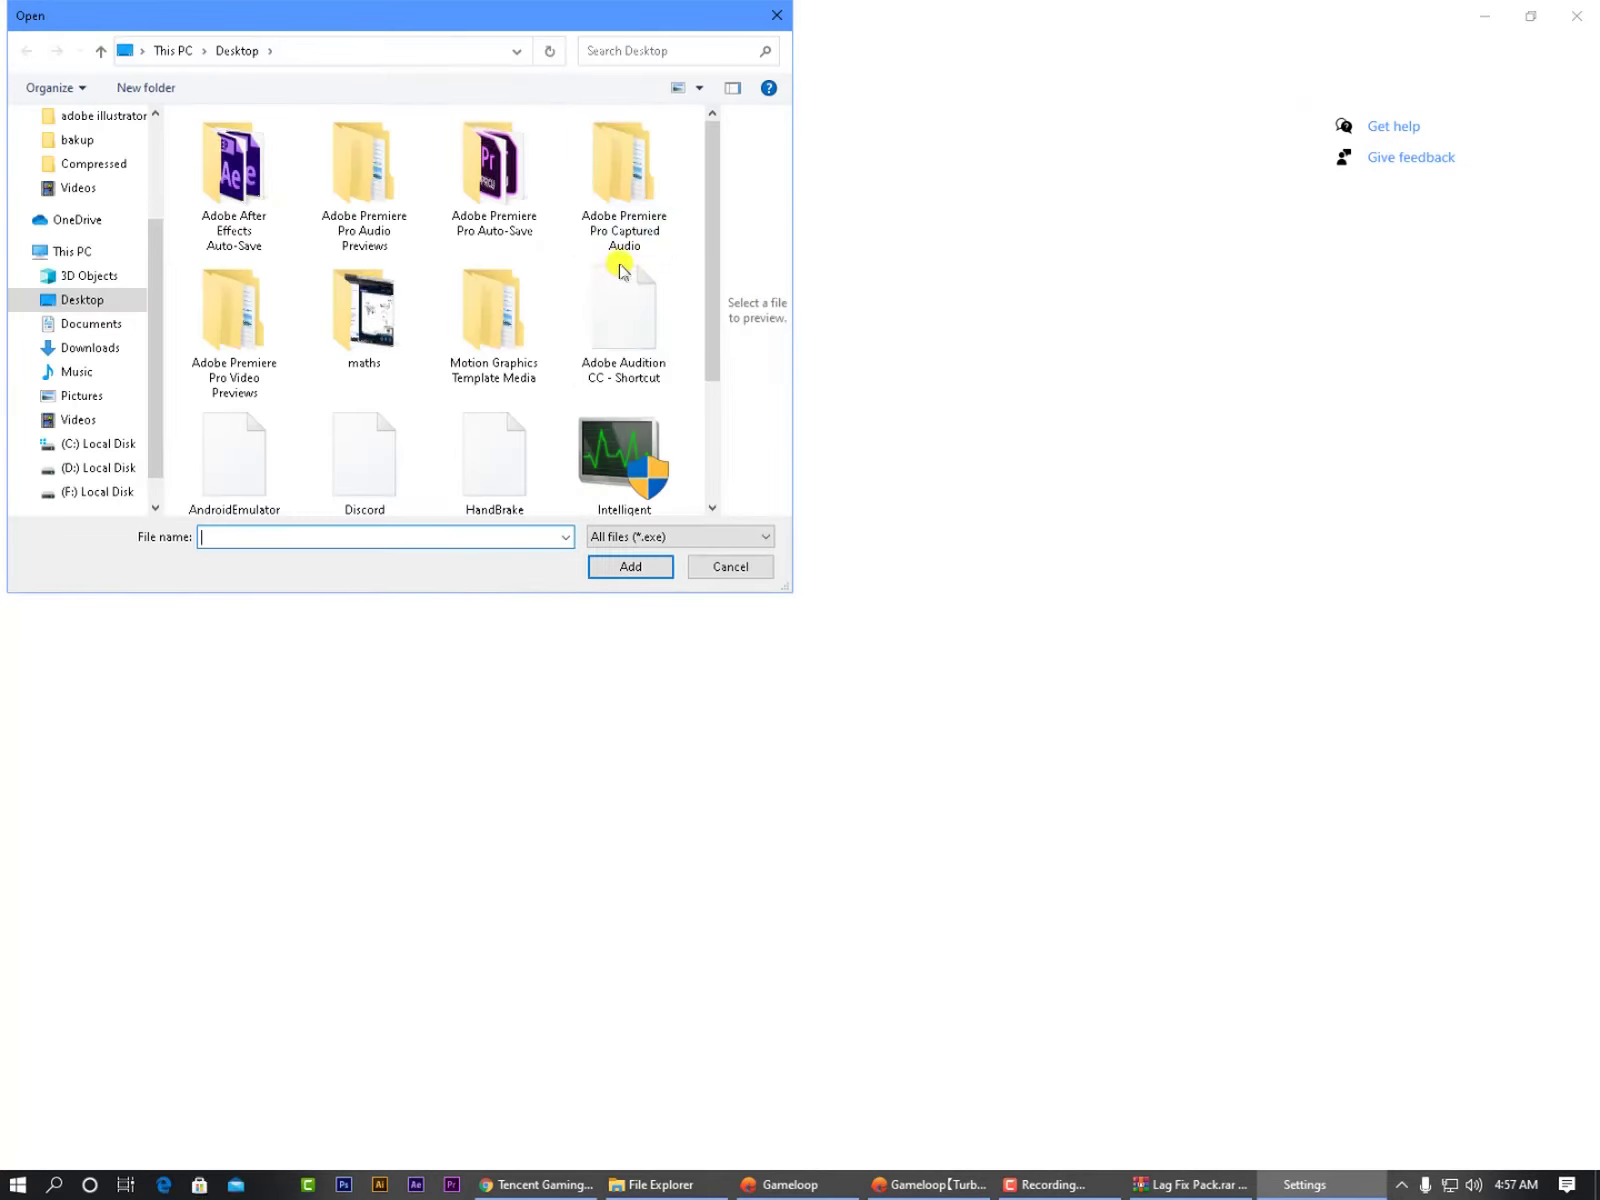
scroll(640, 288, "down", 5)
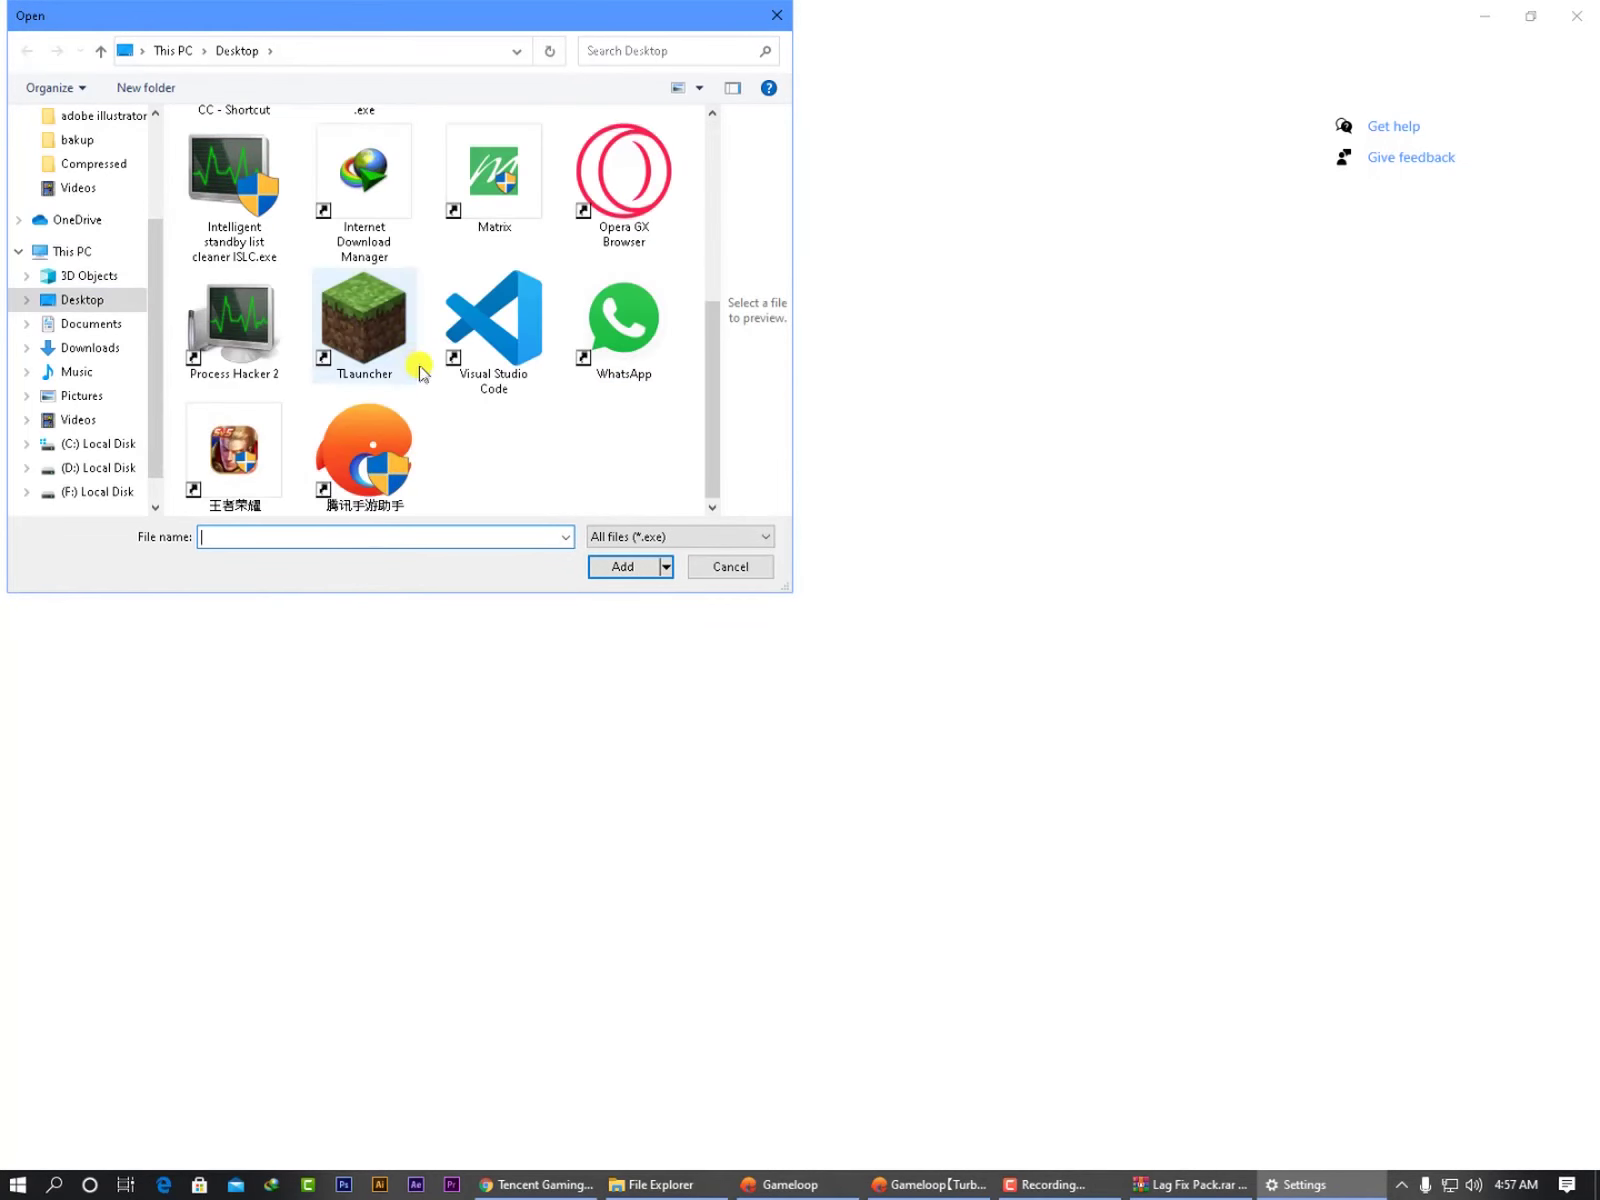
scroll(379, 470, "up", 5)
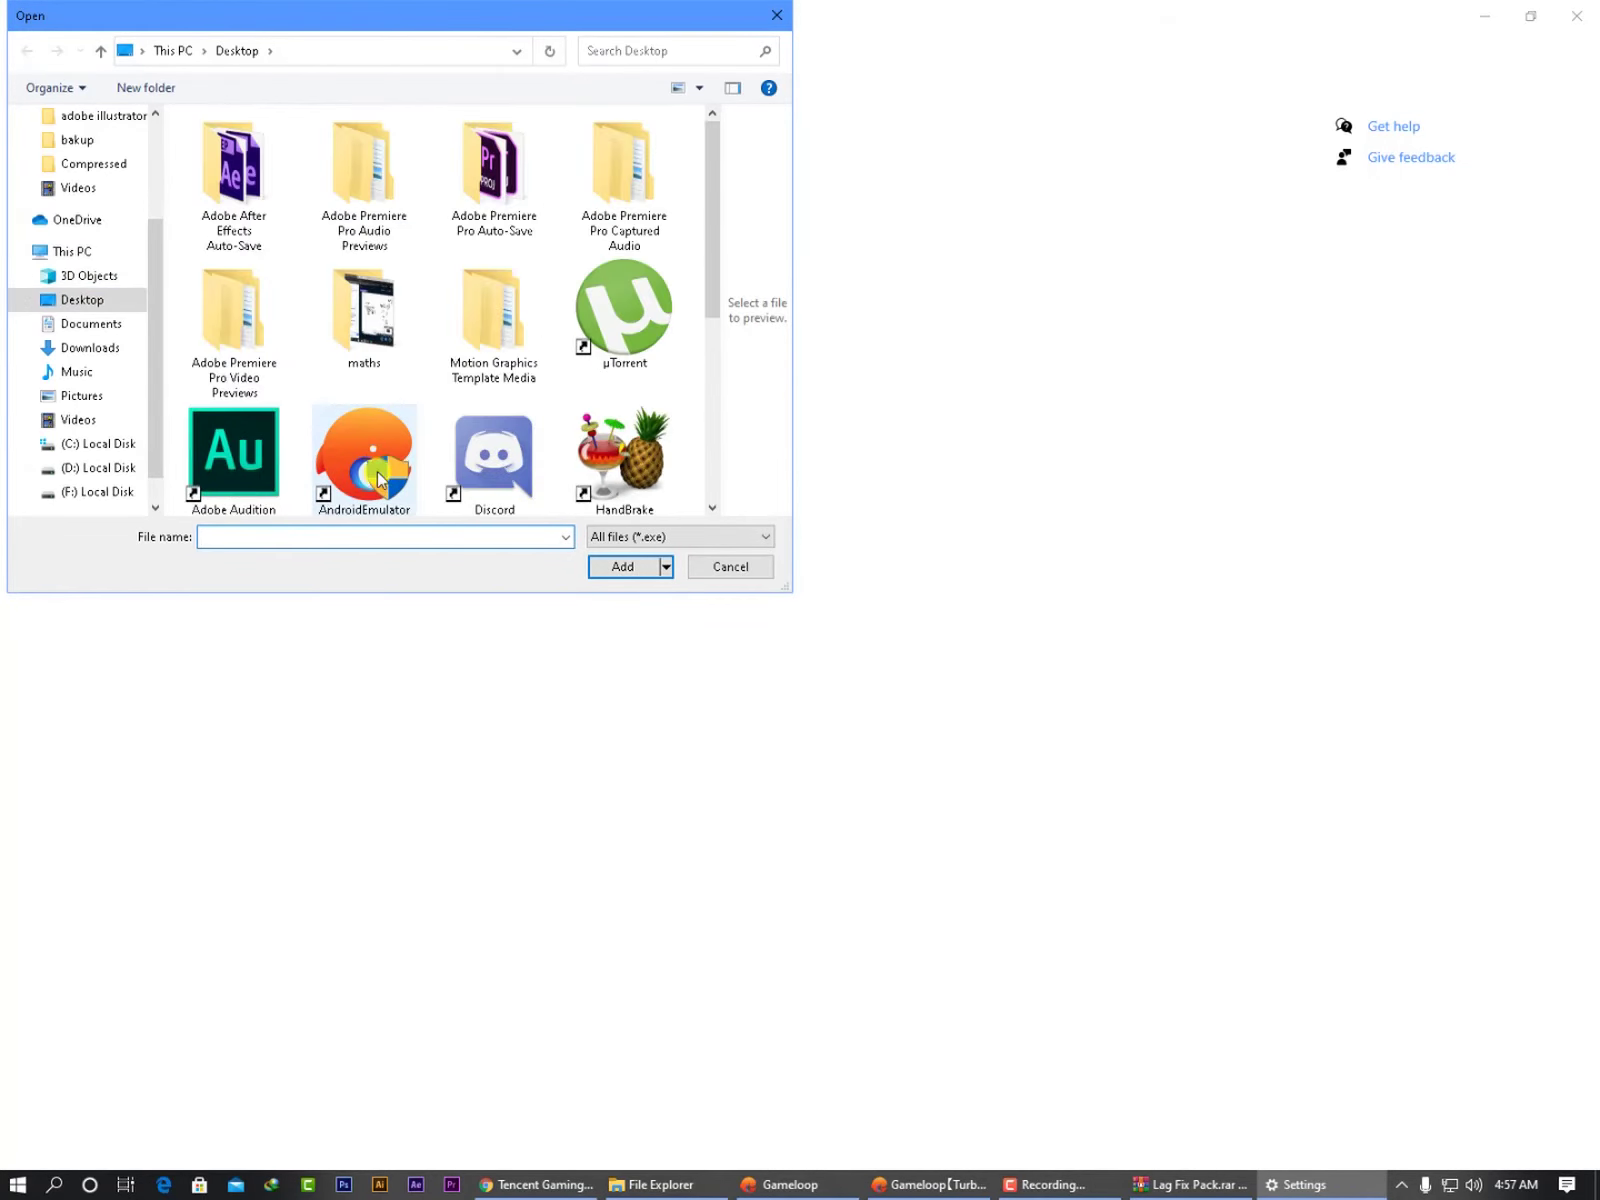
scroll(358, 508, "down", 5)
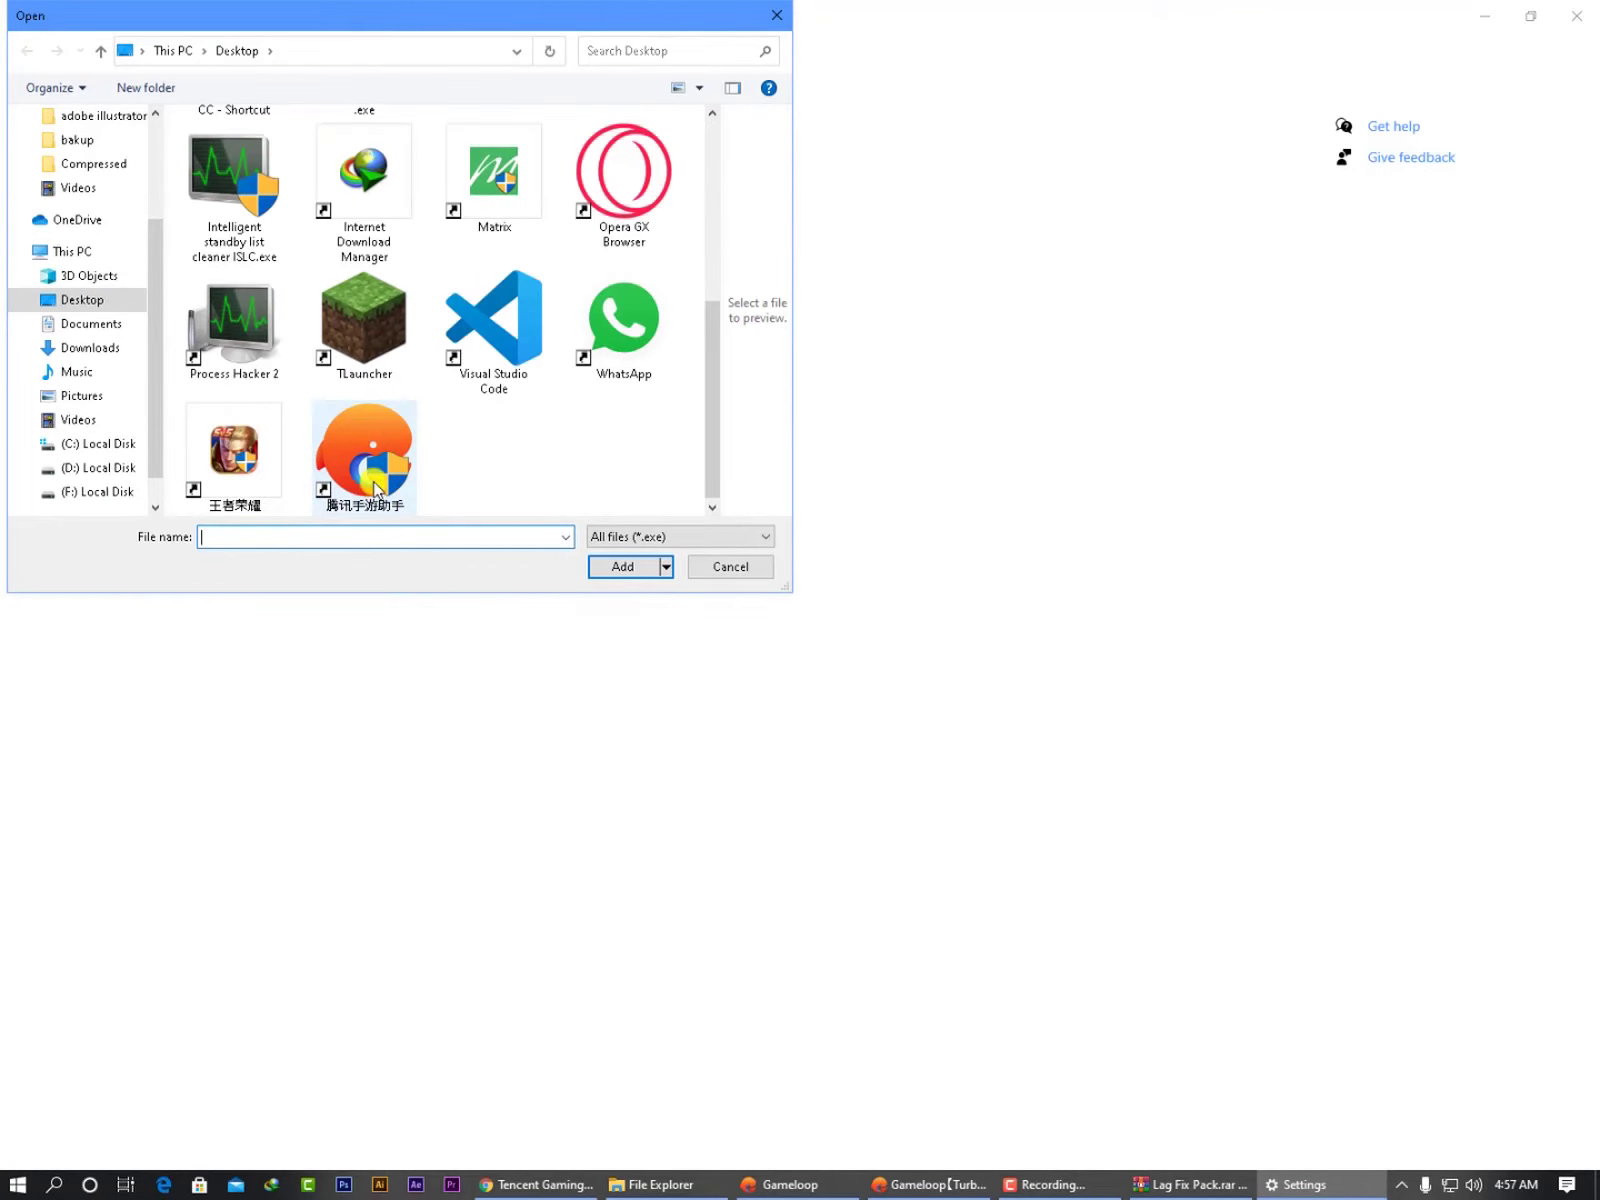
scroll(377, 488, "up", 5)
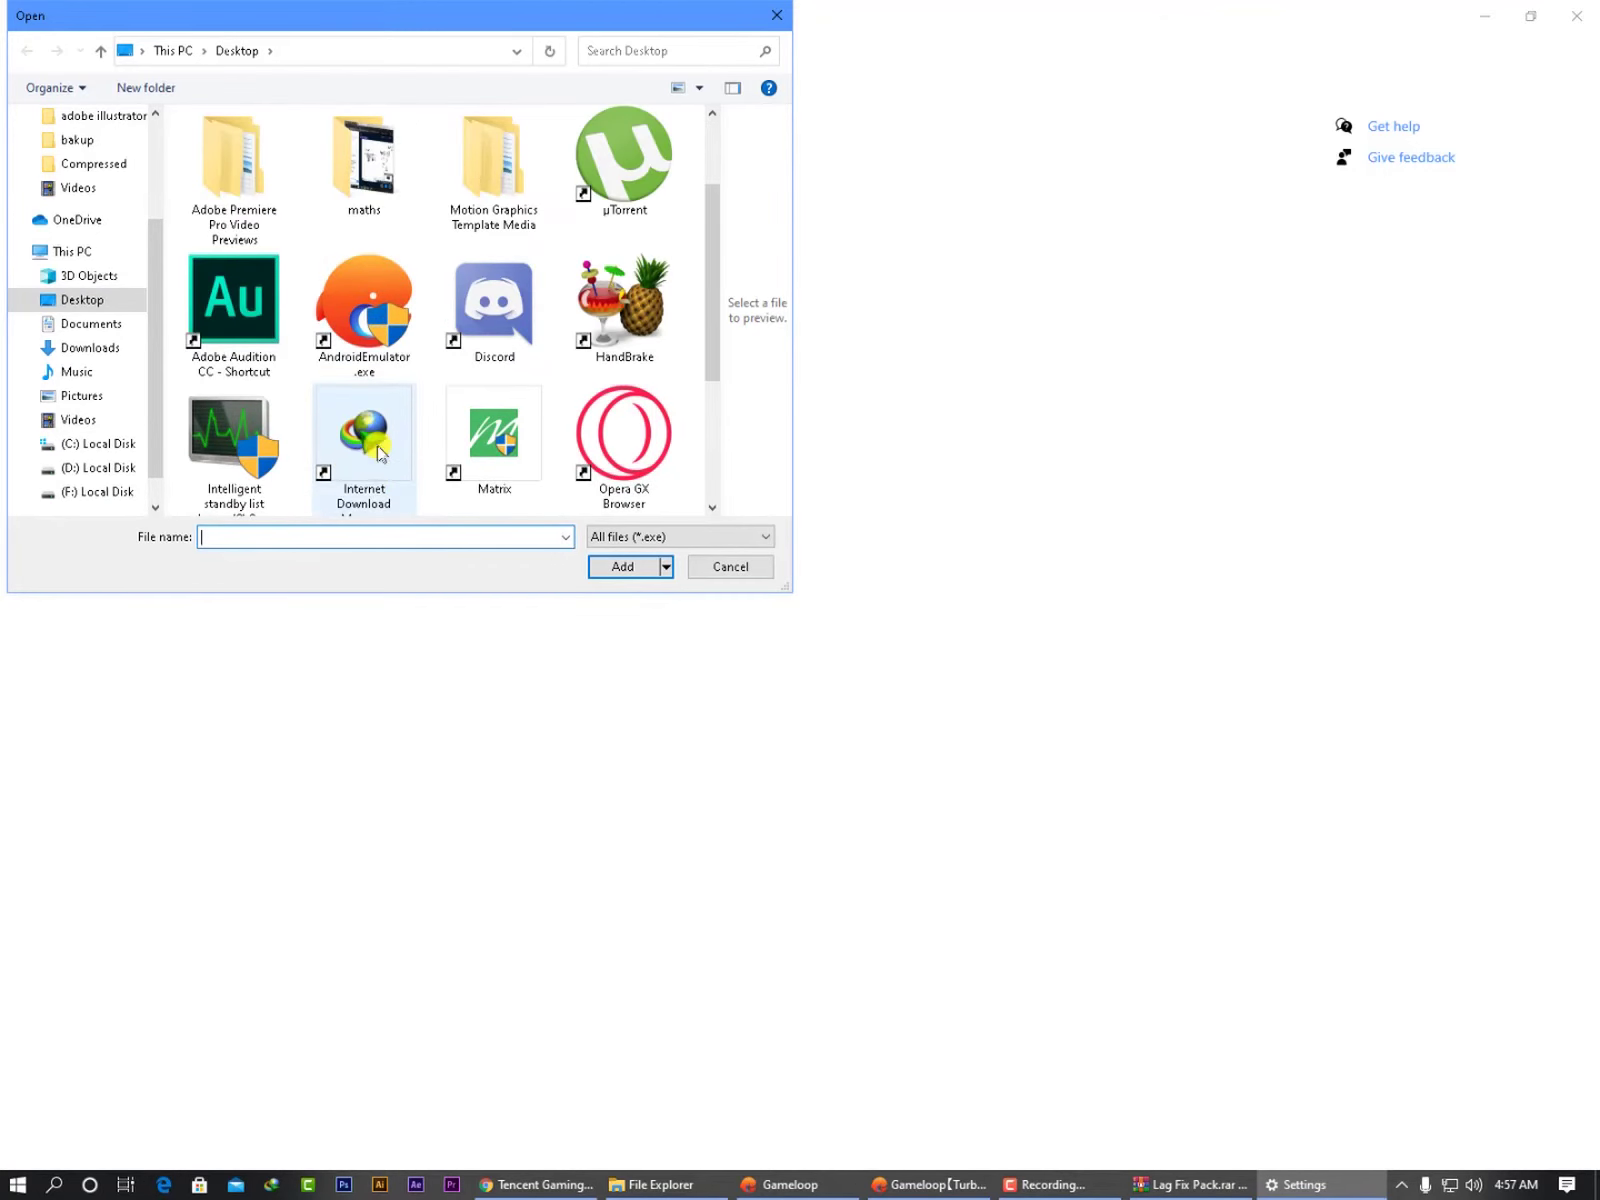
left_click(742, 567)
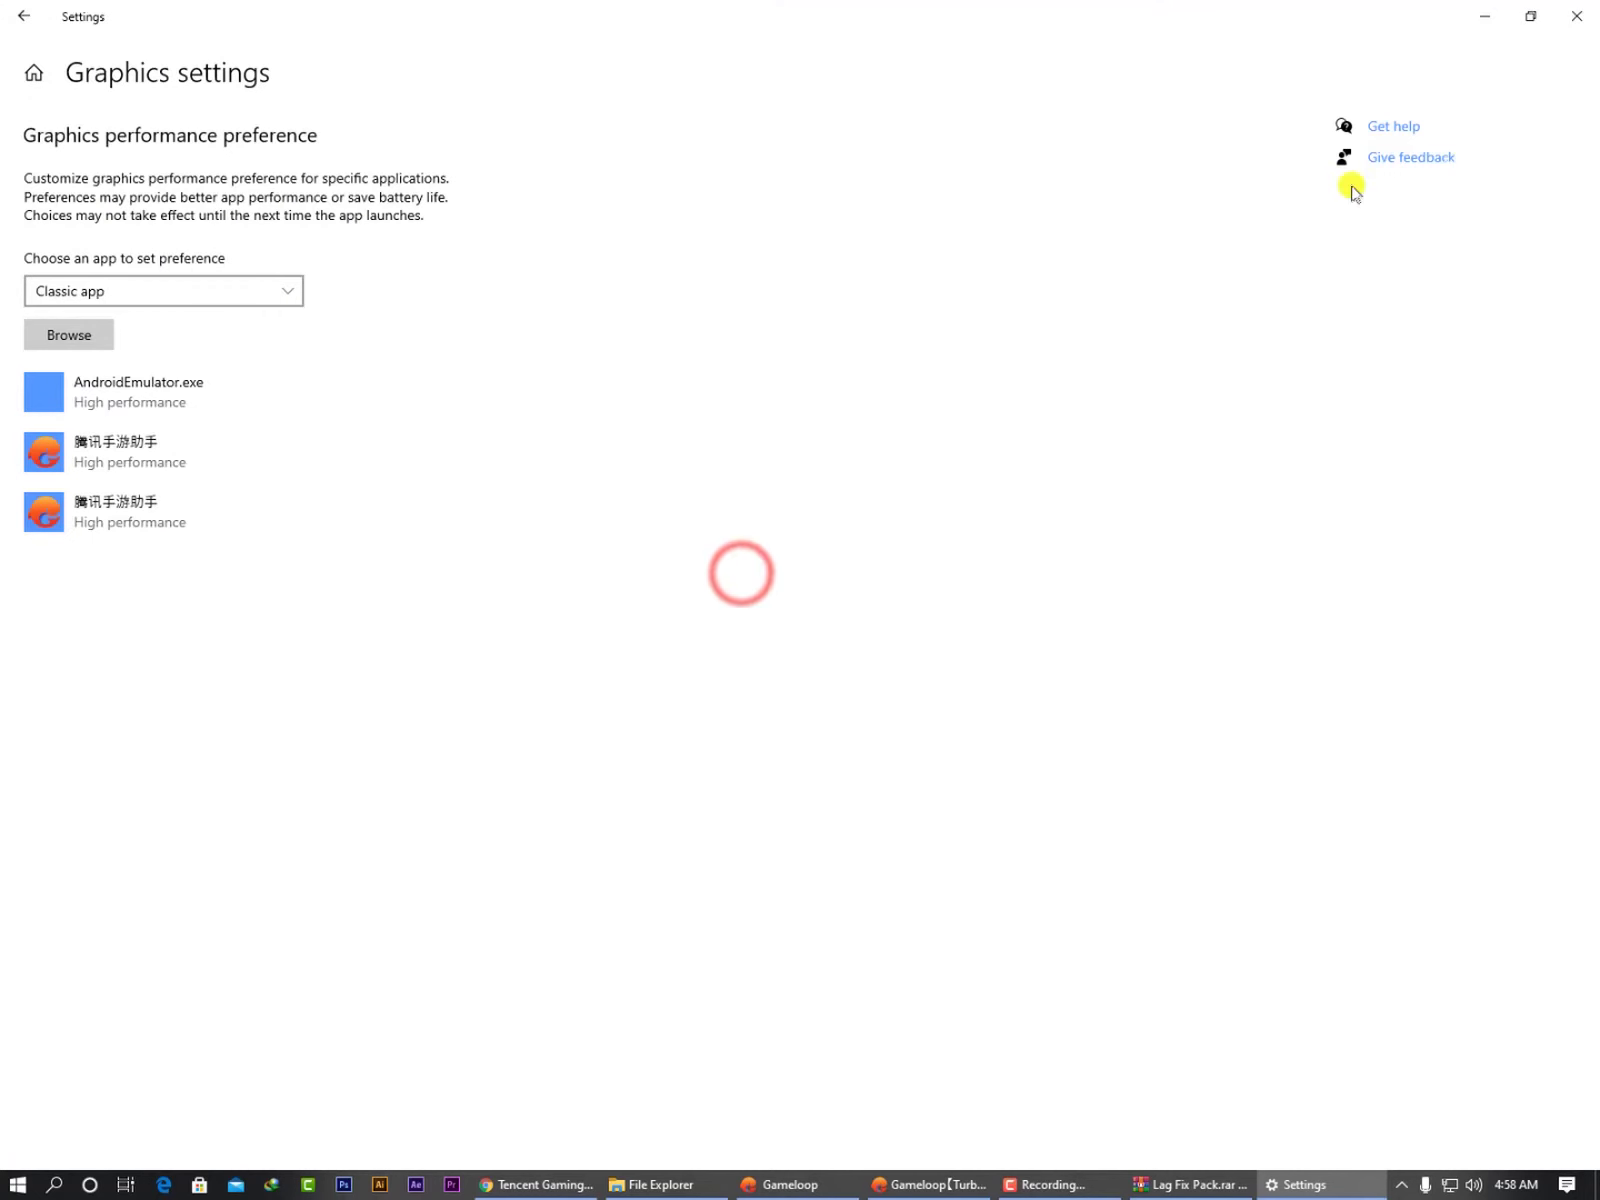
left_click(1575, 18)
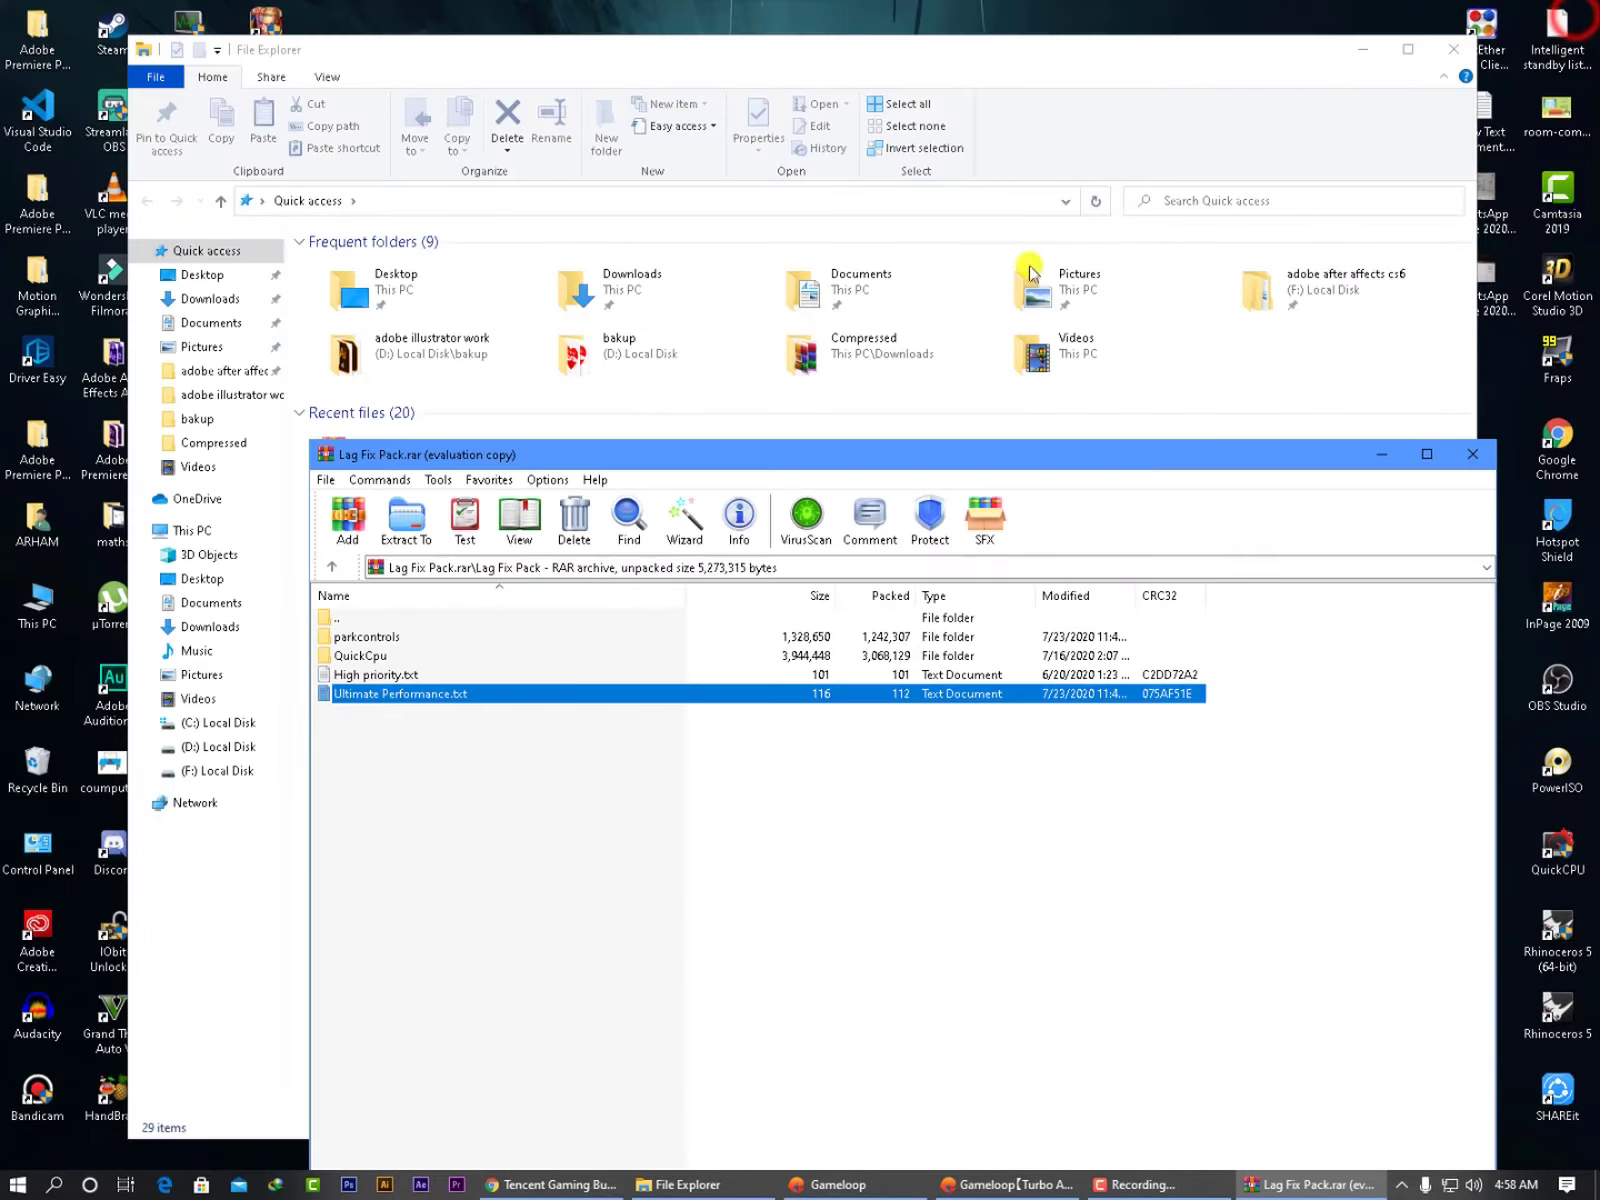
- Open High priority.txt from the Lag Fix Pack archive, copy its registry path, and start the Registry Editor
double_click(418, 676)
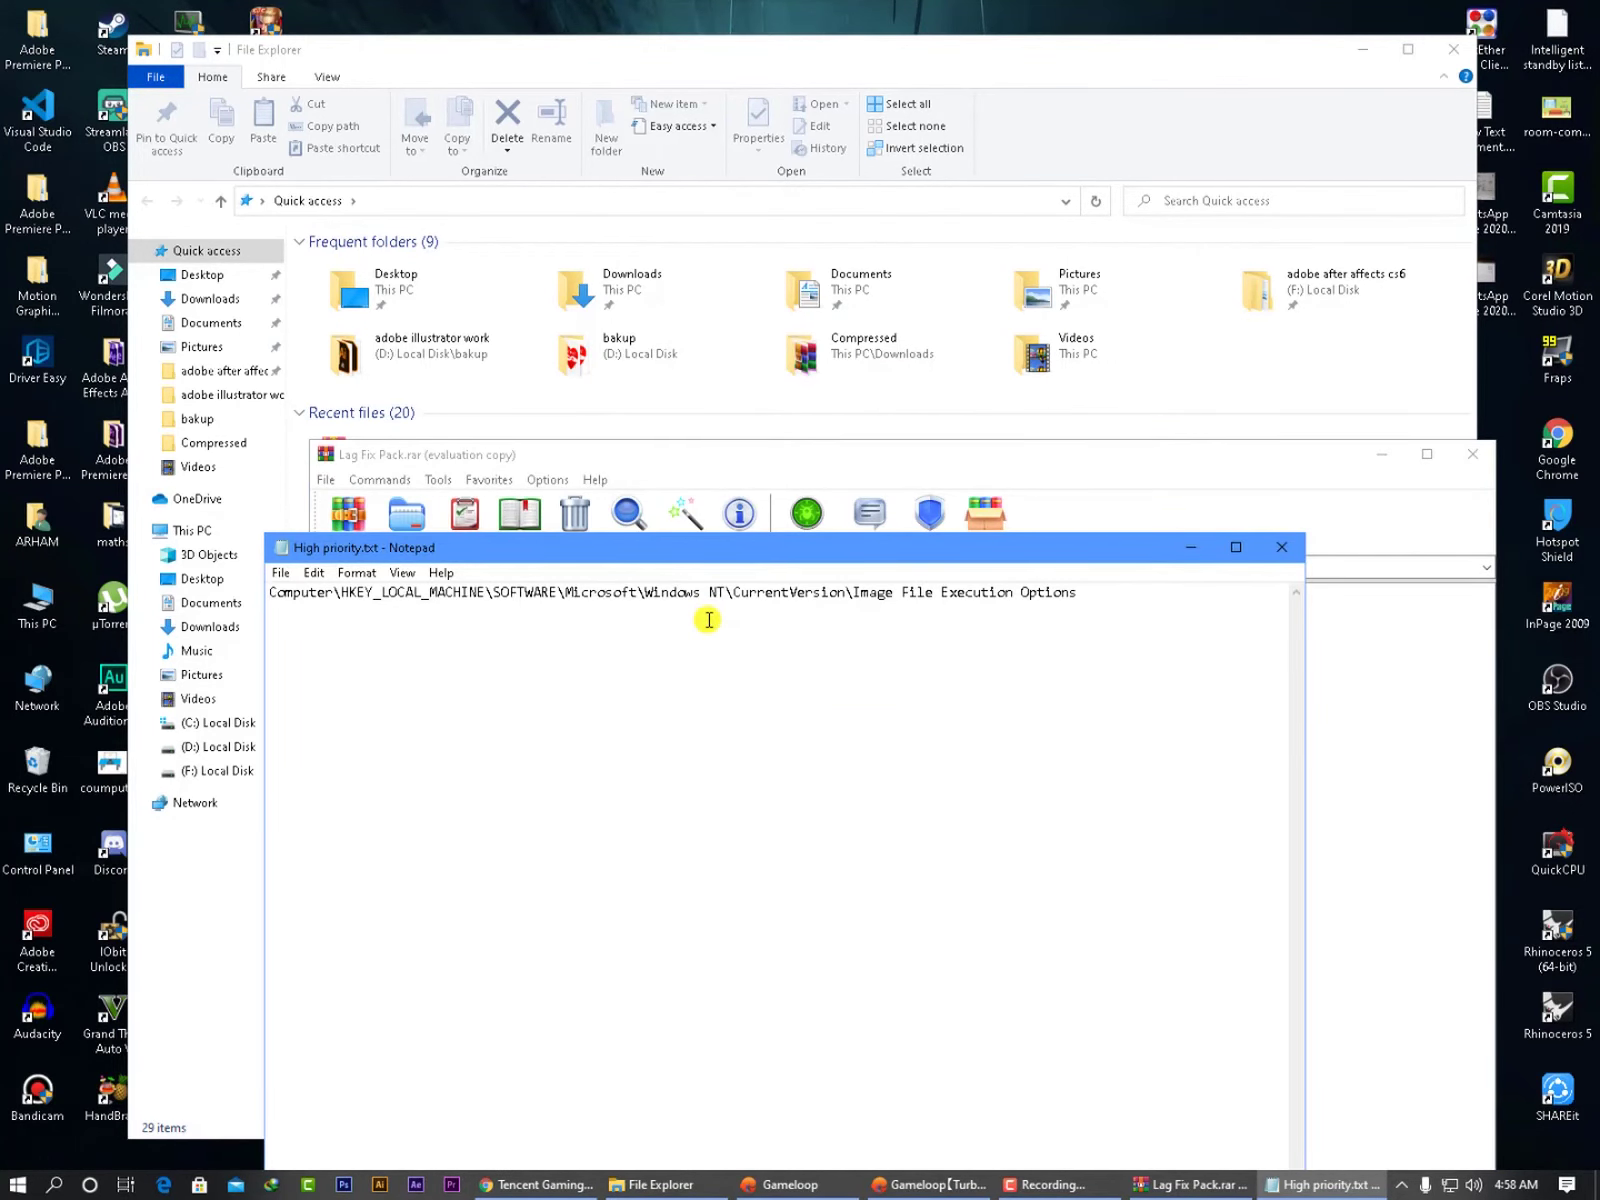
left_click_drag(1100, 595, 245, 578)
key("ctrl+c")
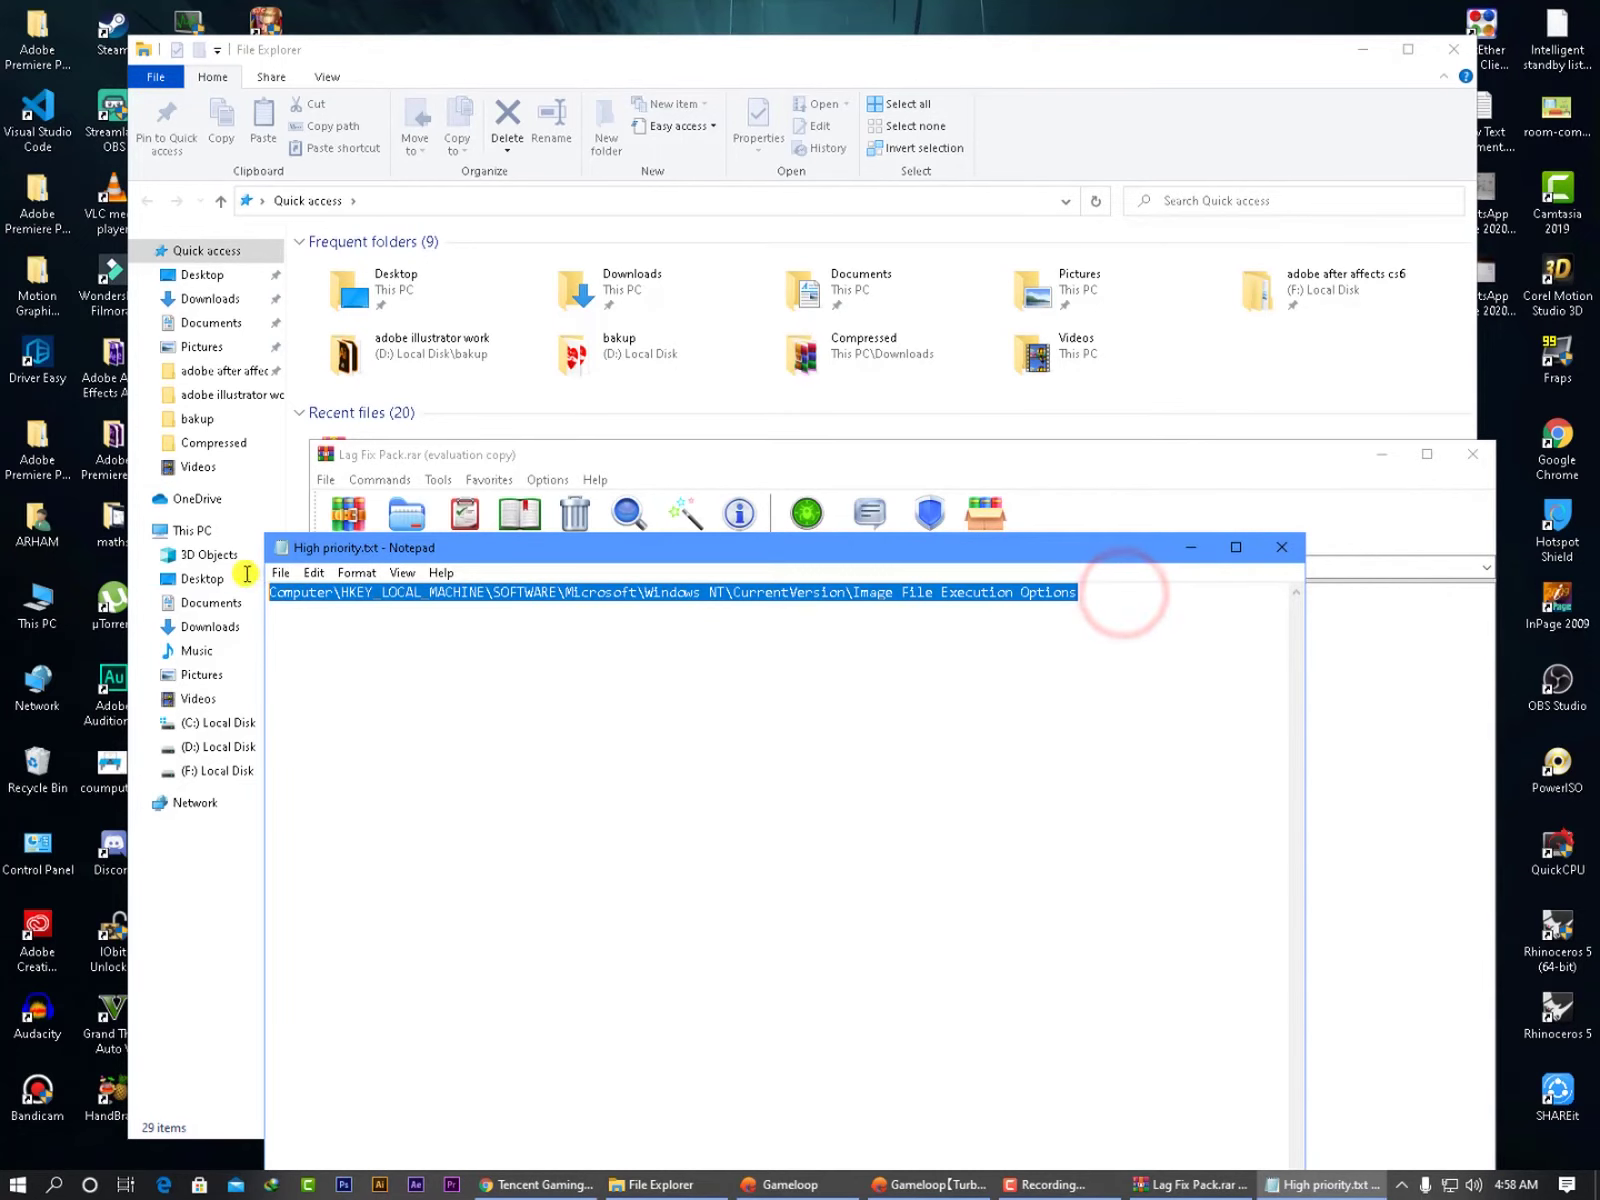
left_click(50, 1188)
type("re")
left_click(189, 637)
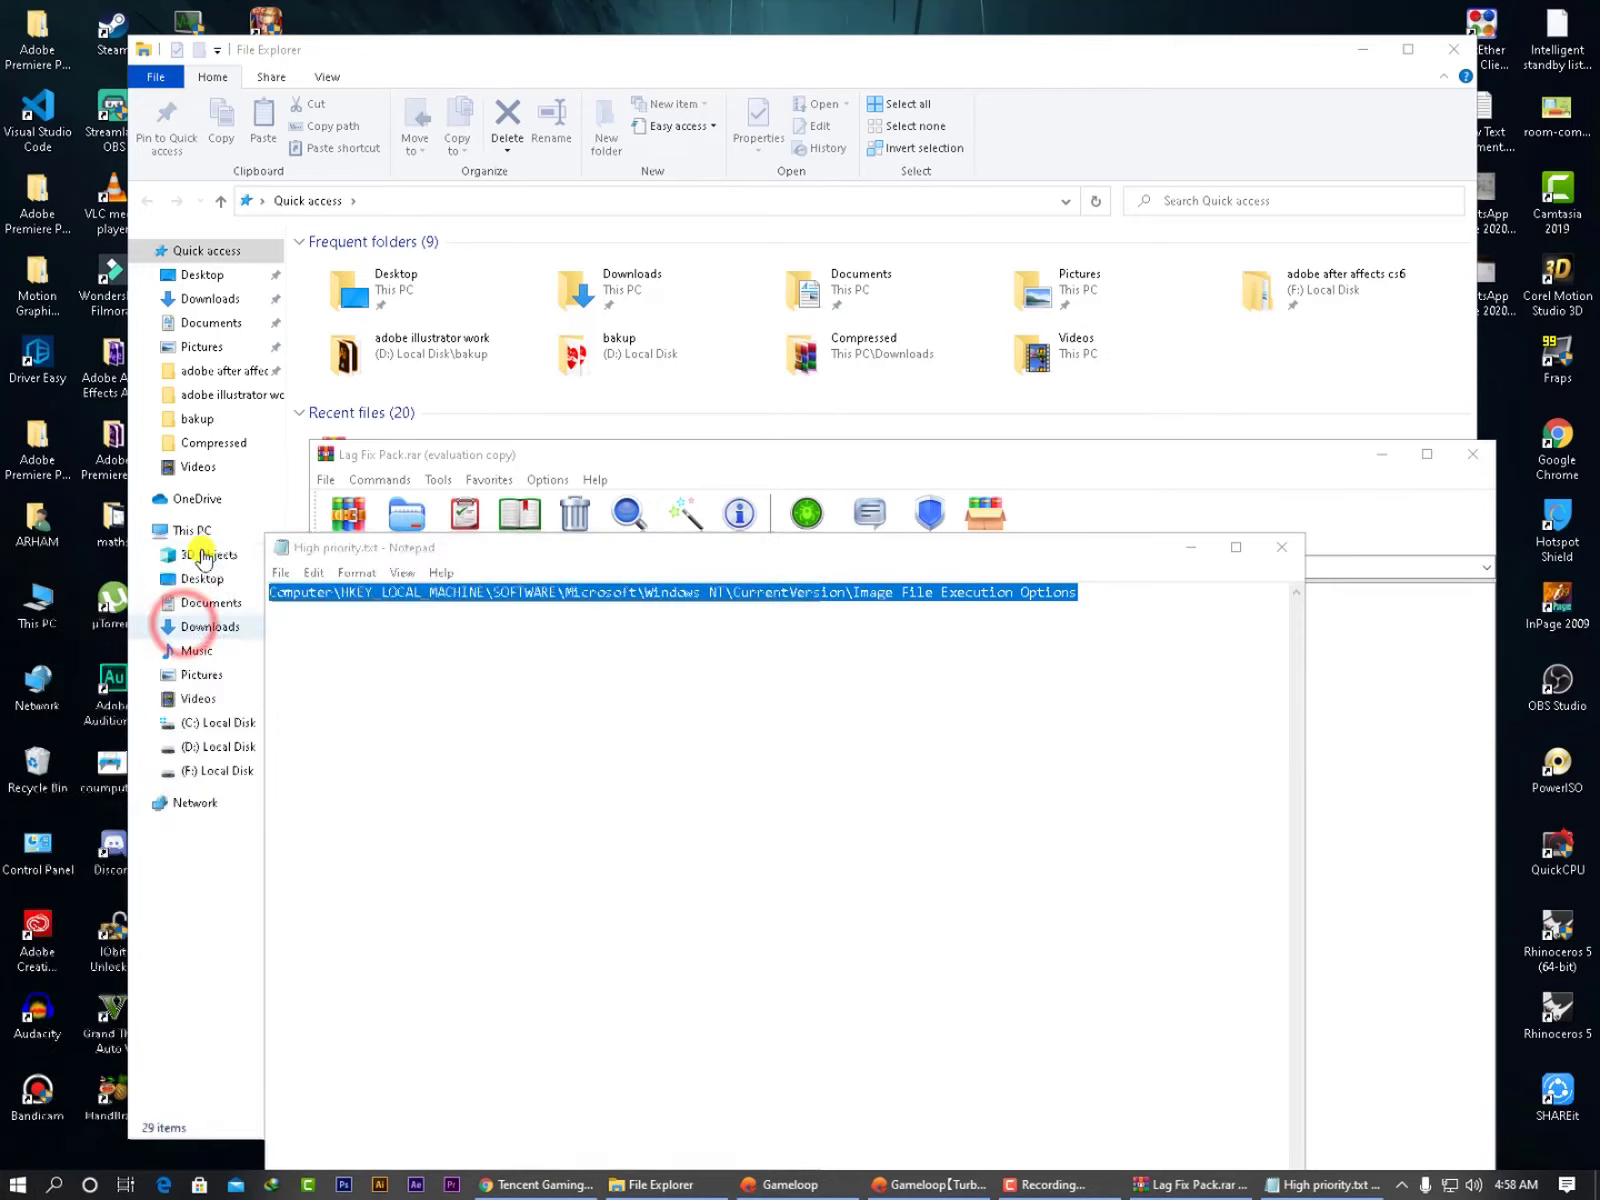
- Replace the Registry Editor's address with the copied path to the Image File Execution Options key
double_click(1003, 406)
left_click(1005, 408)
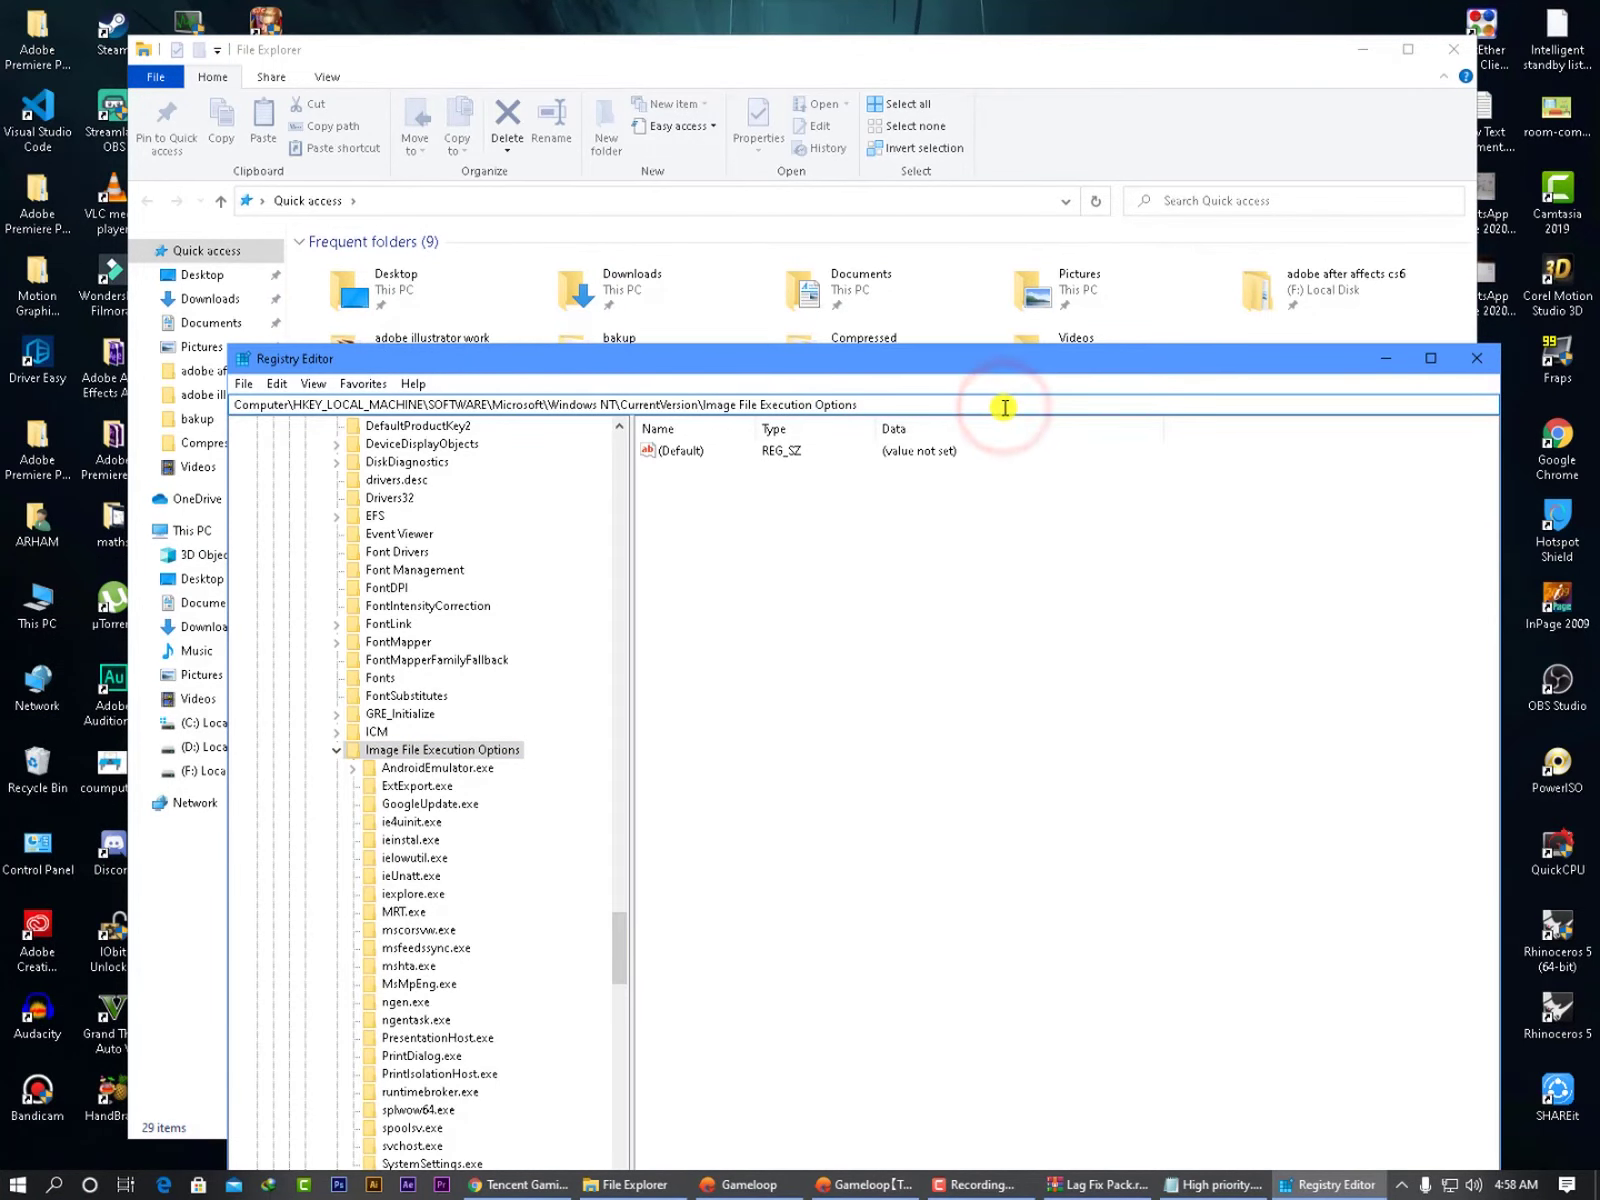
key("ctrl+a")
key("BackSpace")
key("ctrl+v")
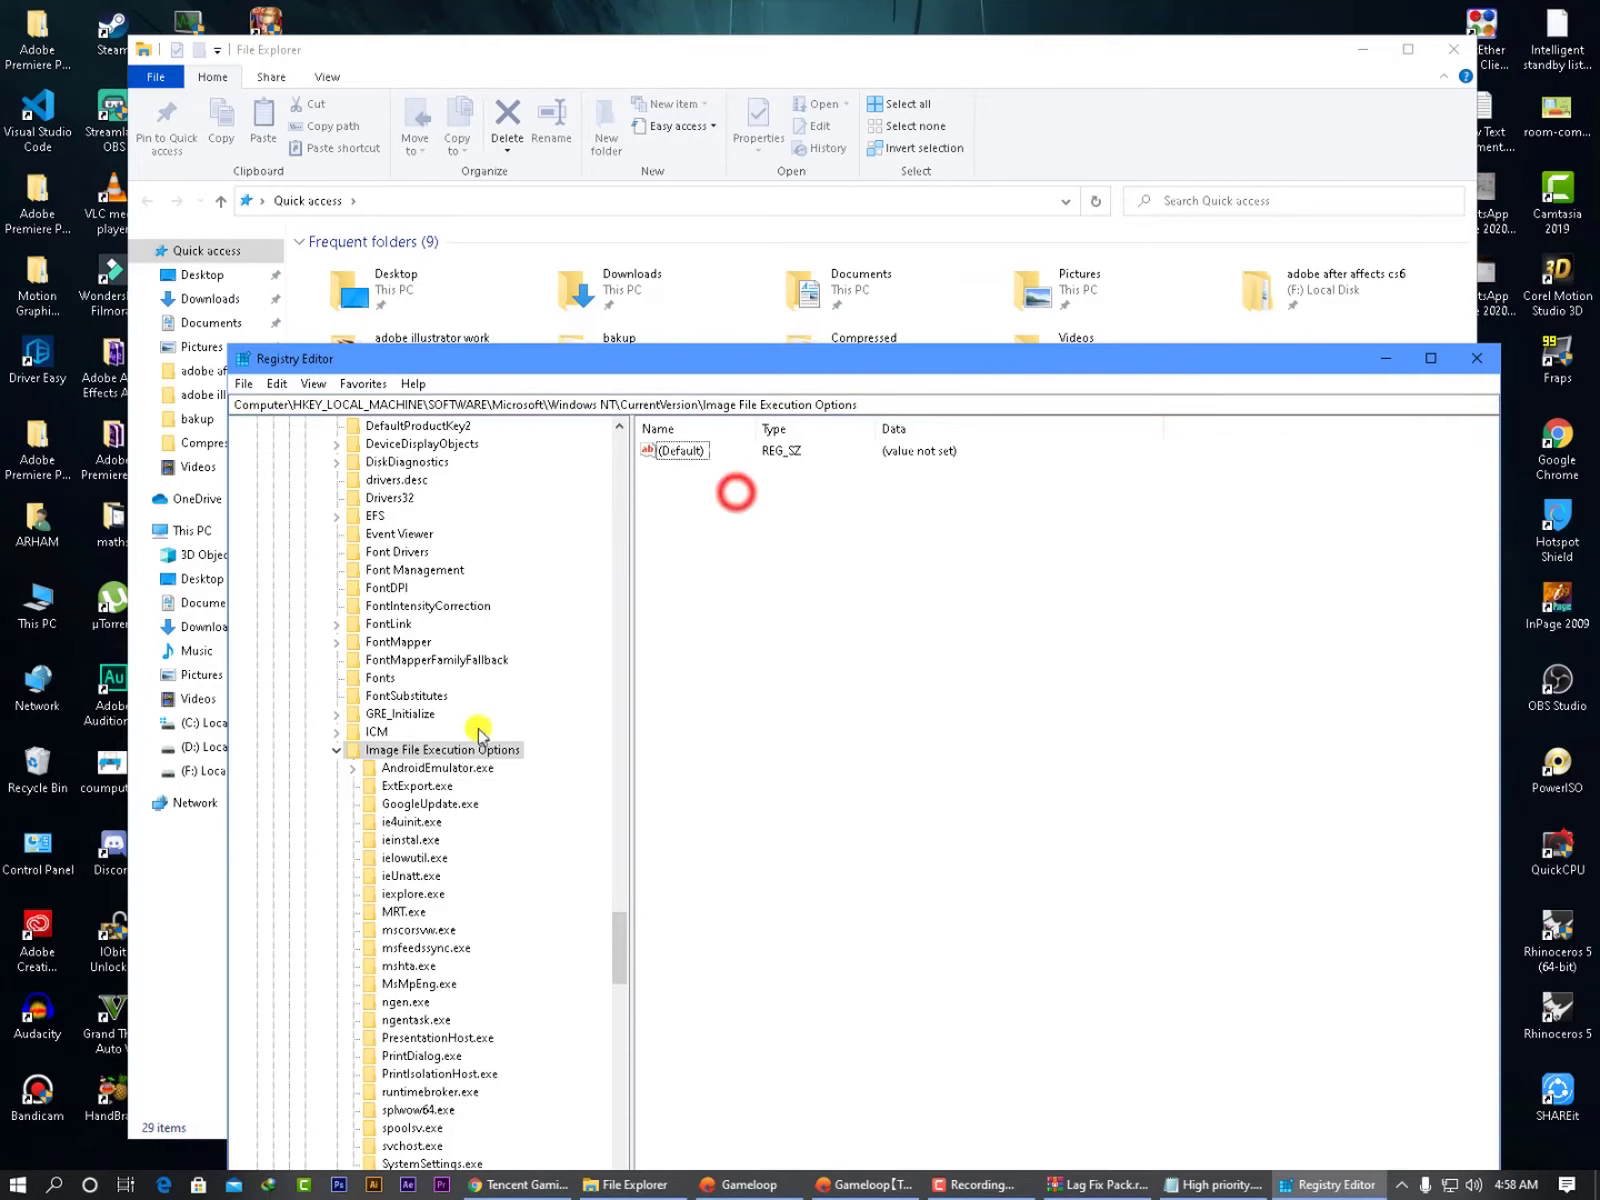
- Expand the AndroidEmulator.exe key under Image File Execution Options and select its PerfOption subkey
left_click(460, 762)
left_click(453, 756)
left_click(450, 766)
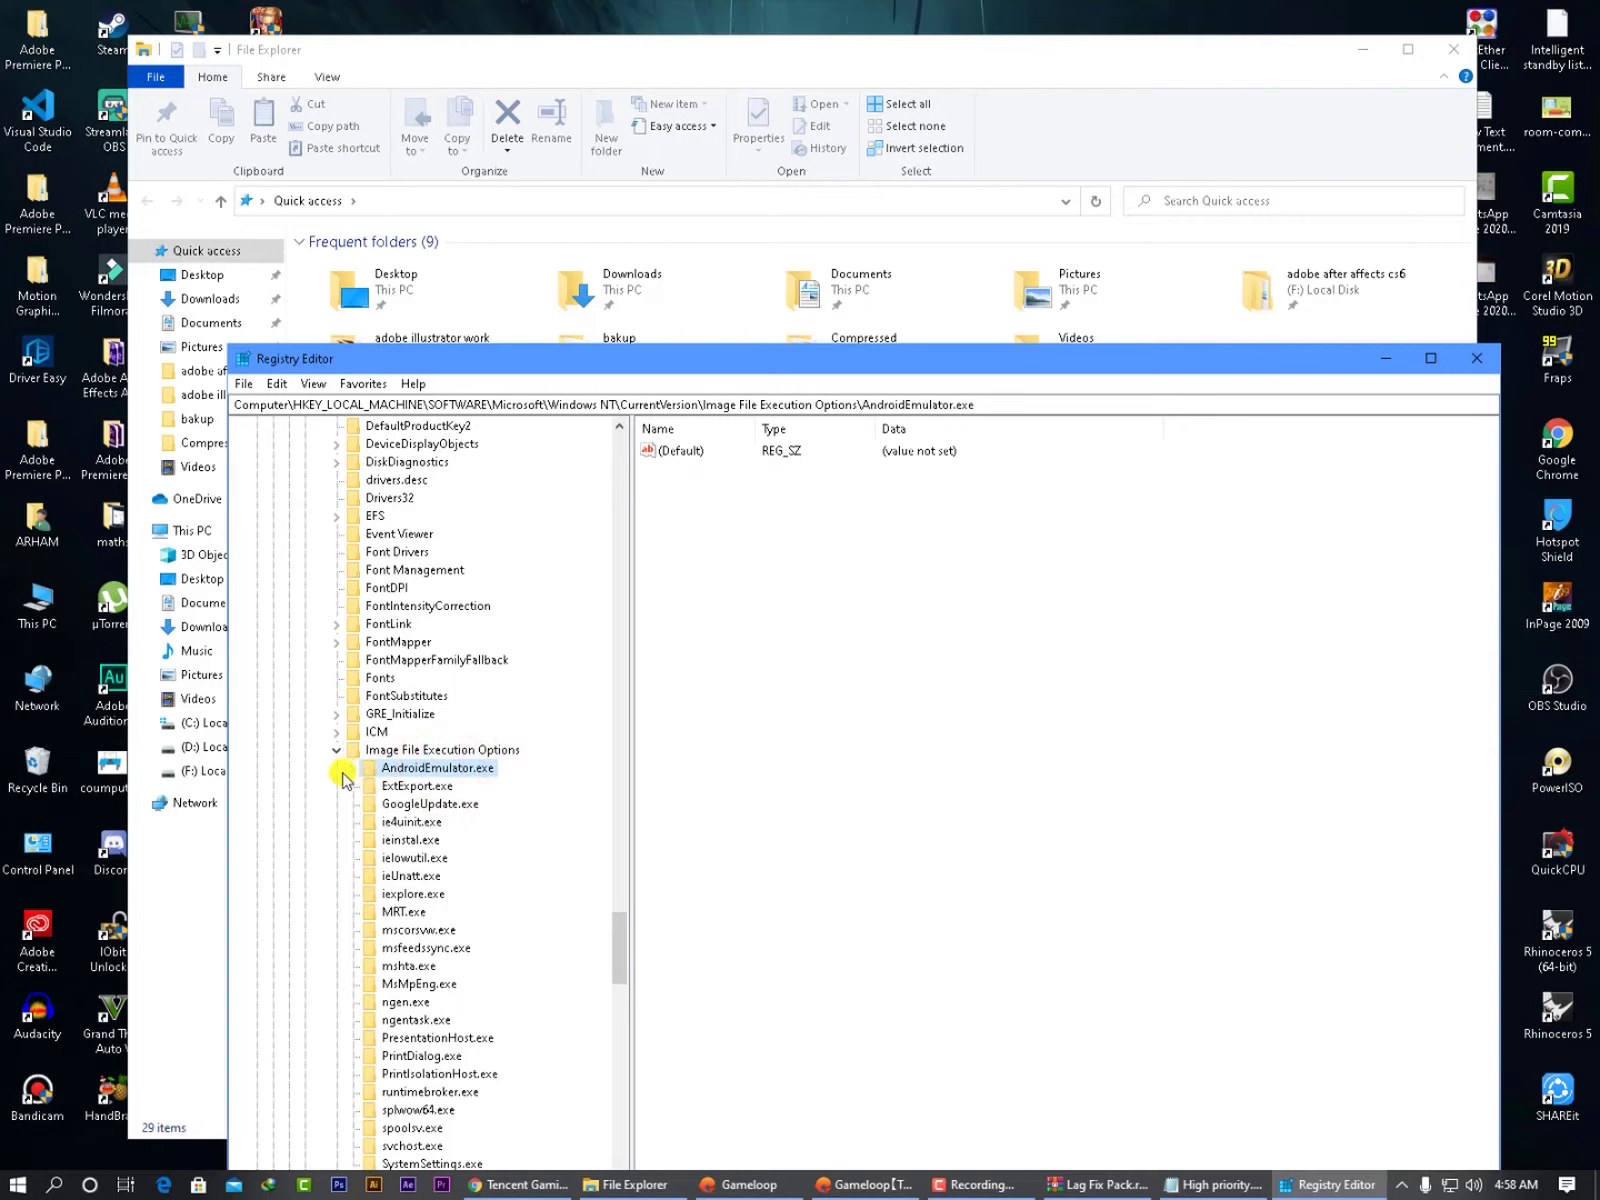
left_click(353, 769)
right_click(418, 768)
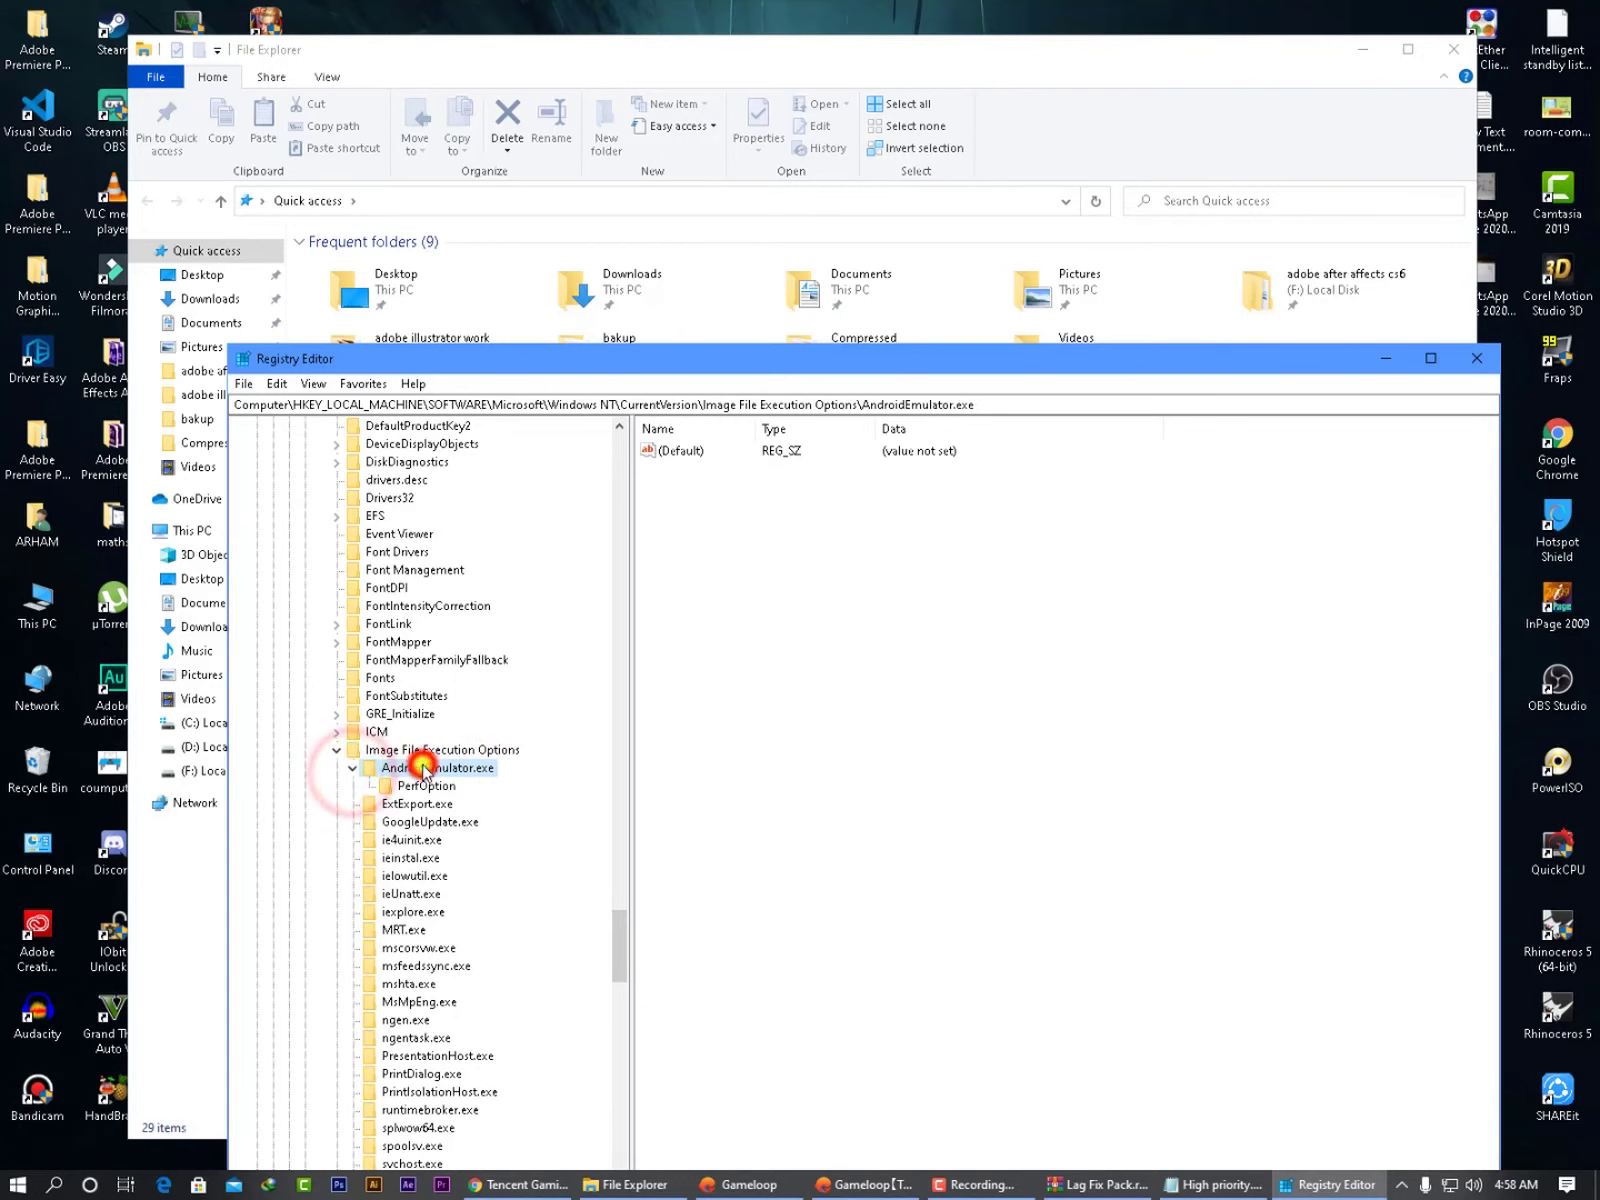
left_click(408, 786)
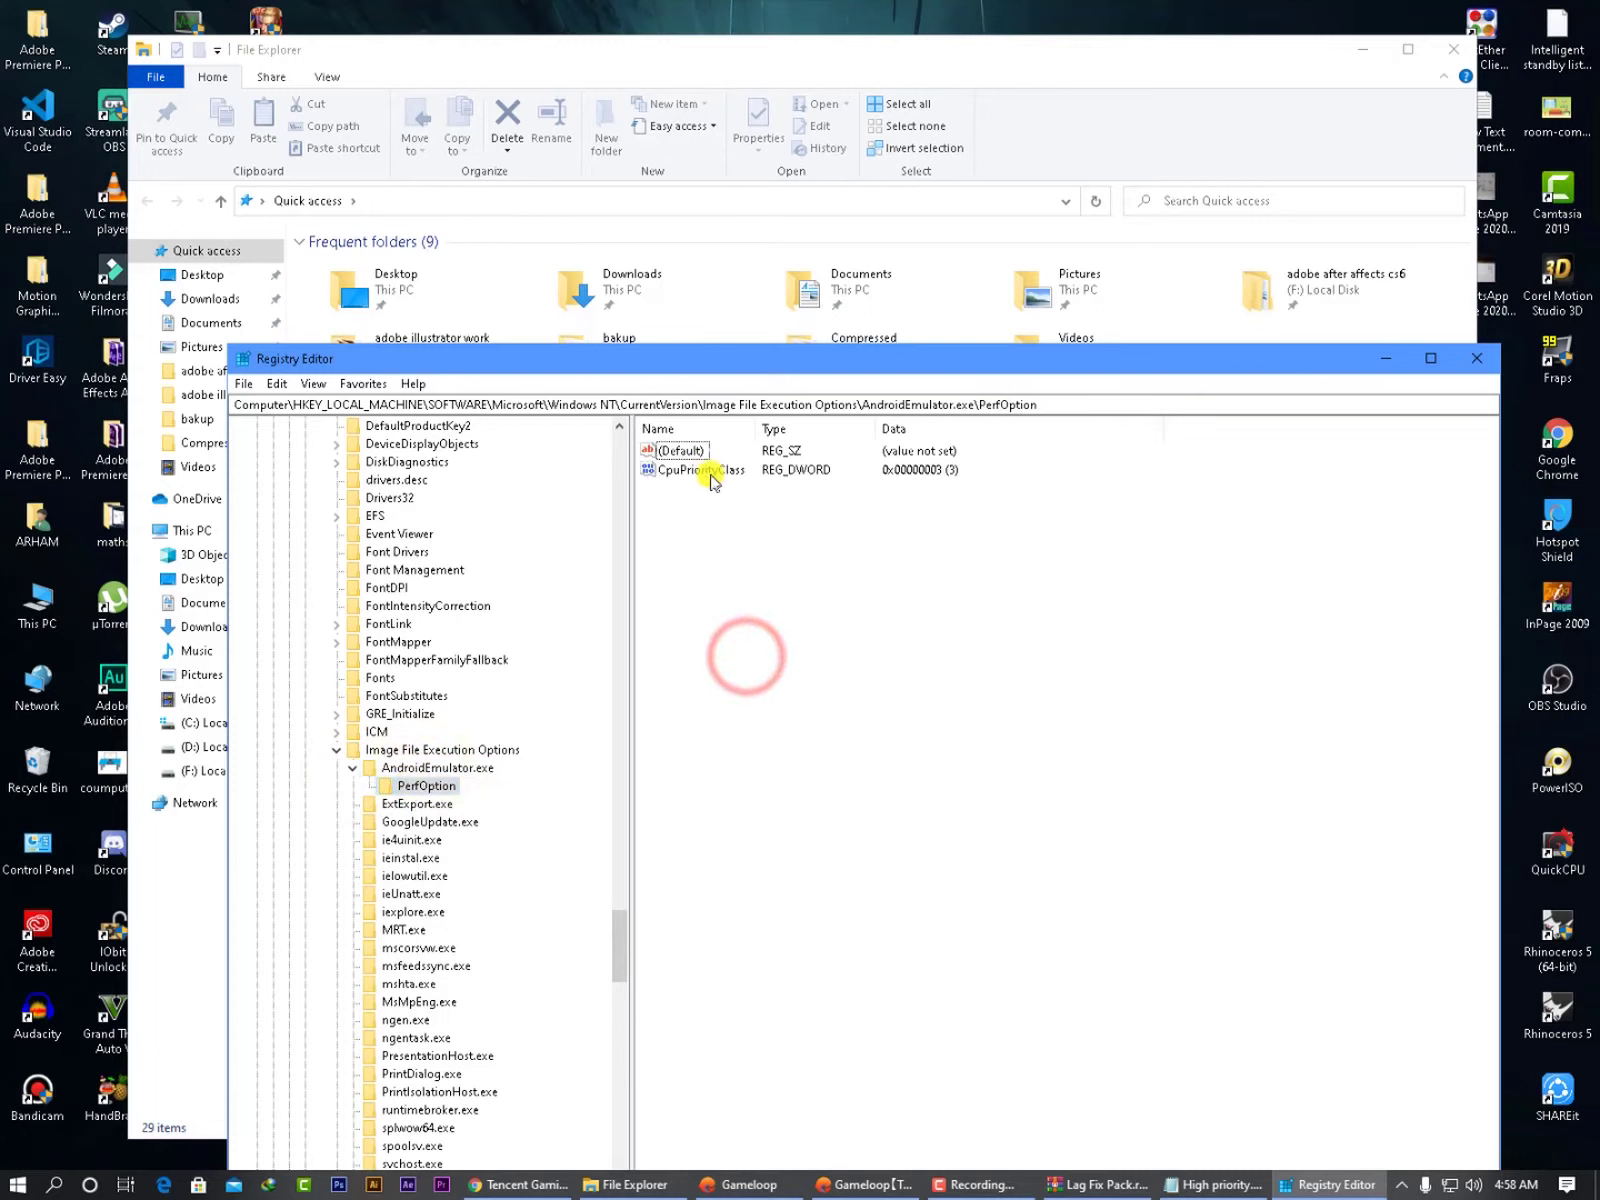
right_click(711, 539)
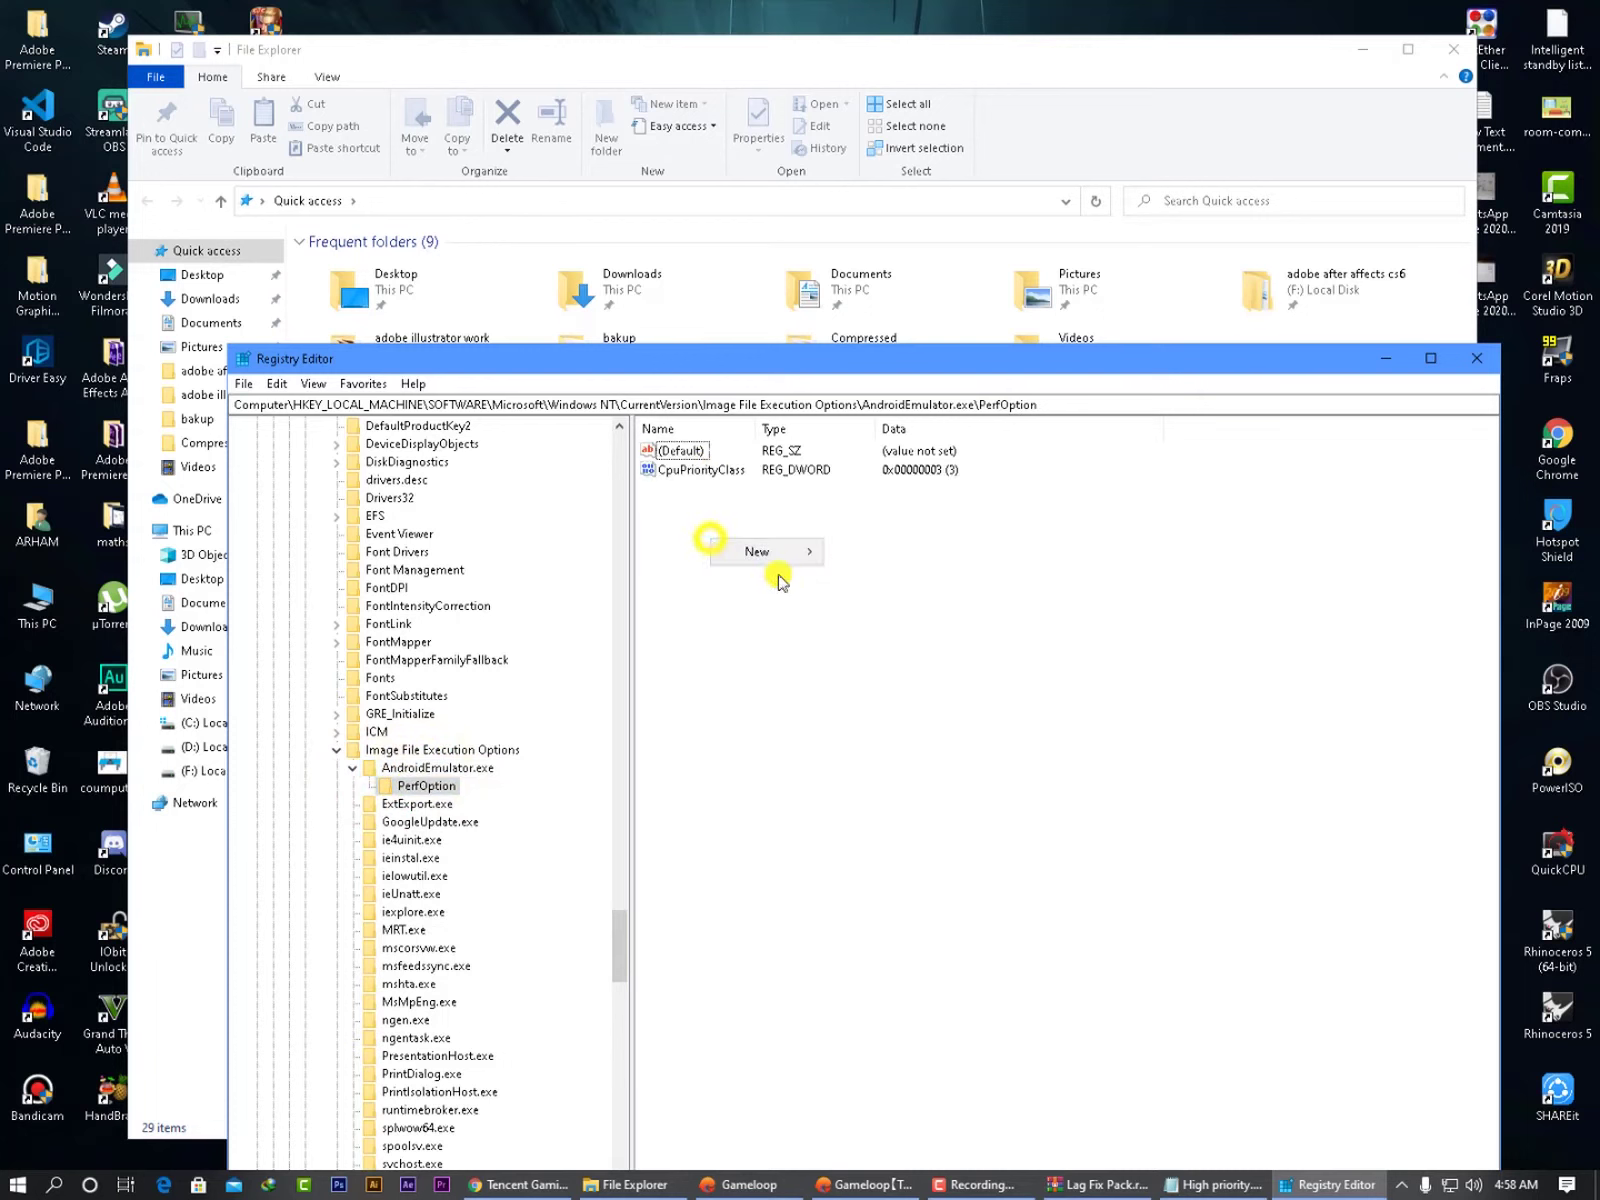
mouse_move(778, 551)
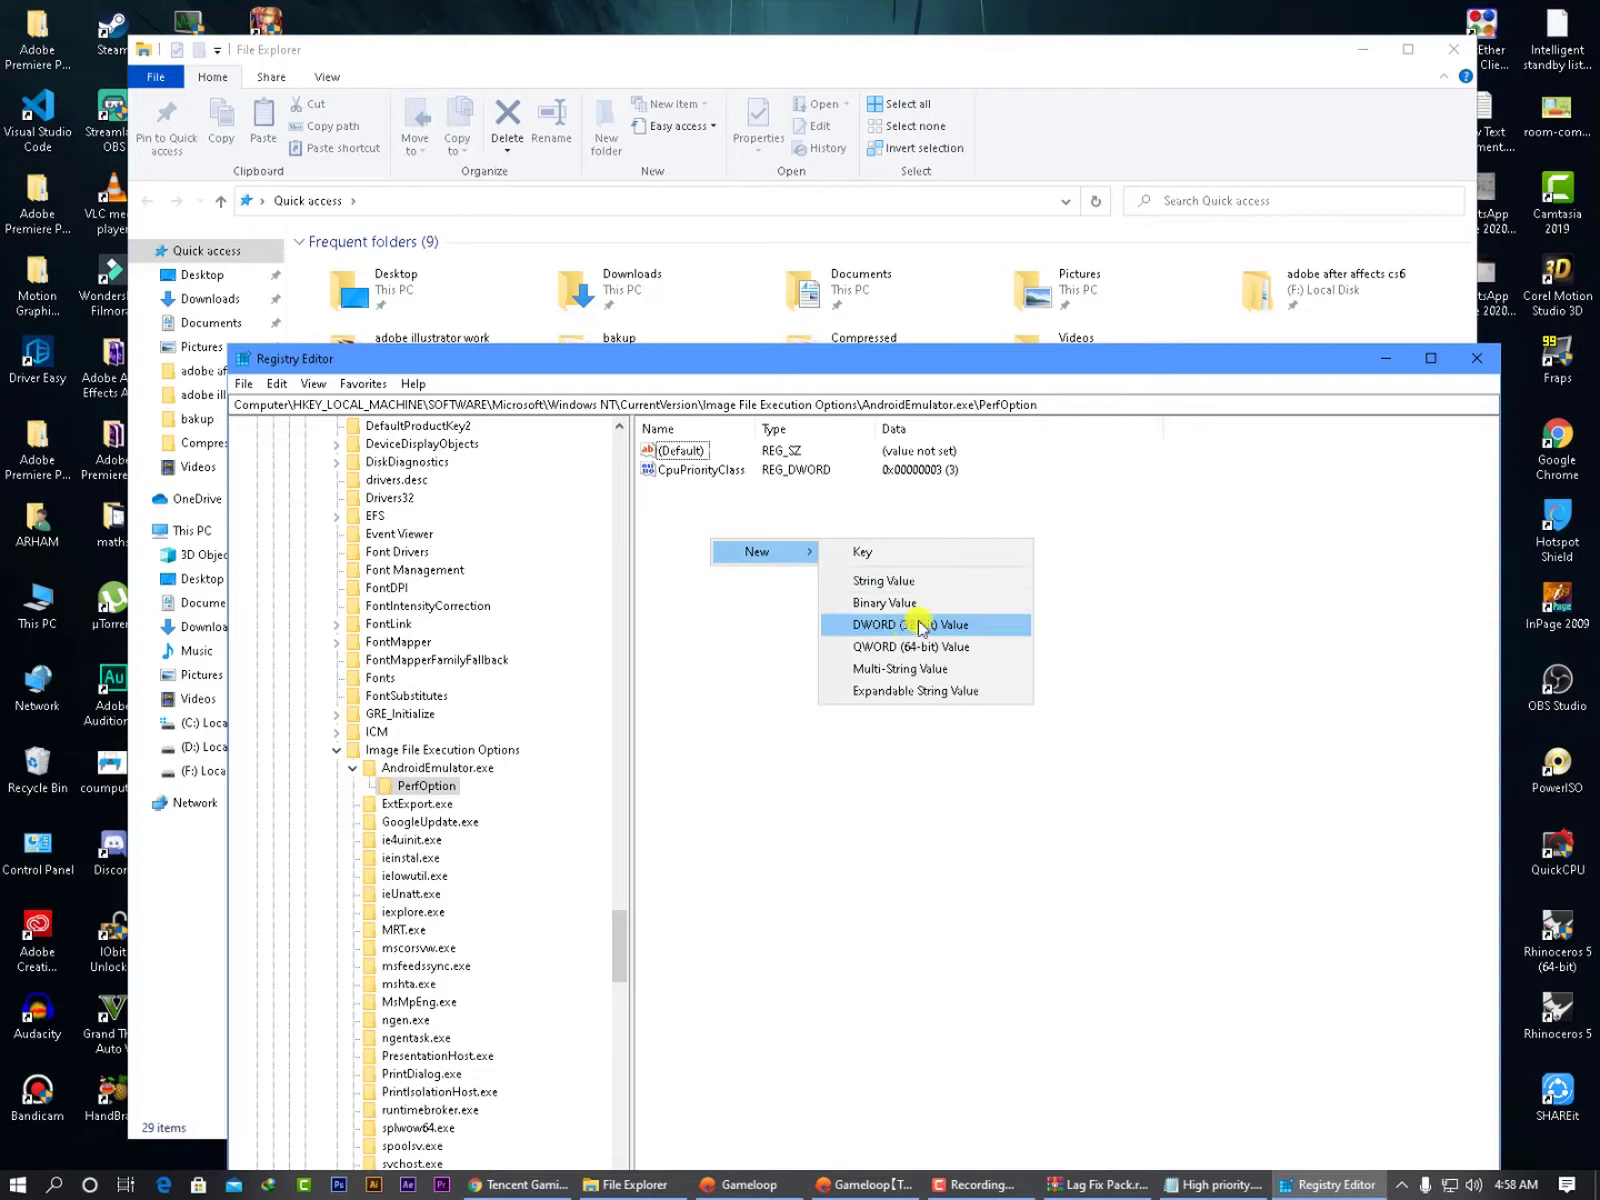
left_click(789, 612)
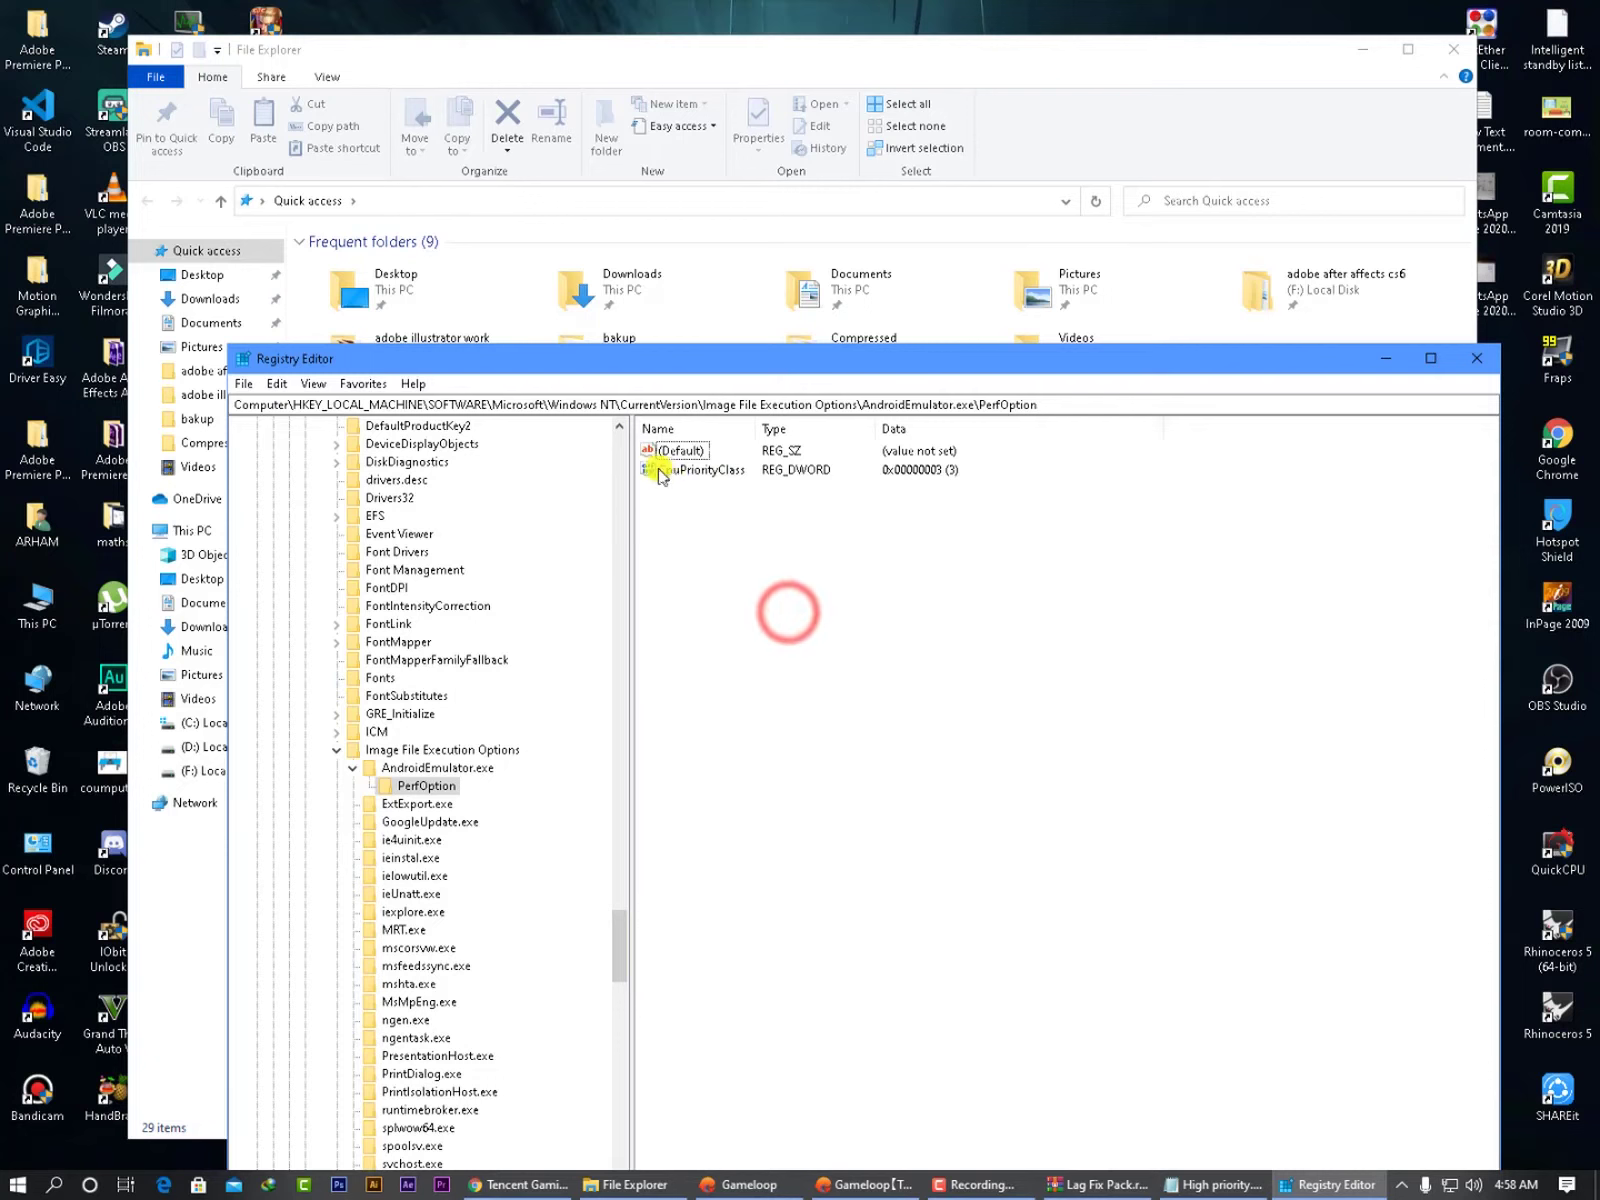
- Inspect the CpuPriorityClass value of PerfOption, and close the Registry Editor and High priority.txt
double_click(714, 470)
left_click(382, 556)
left_click(470, 607)
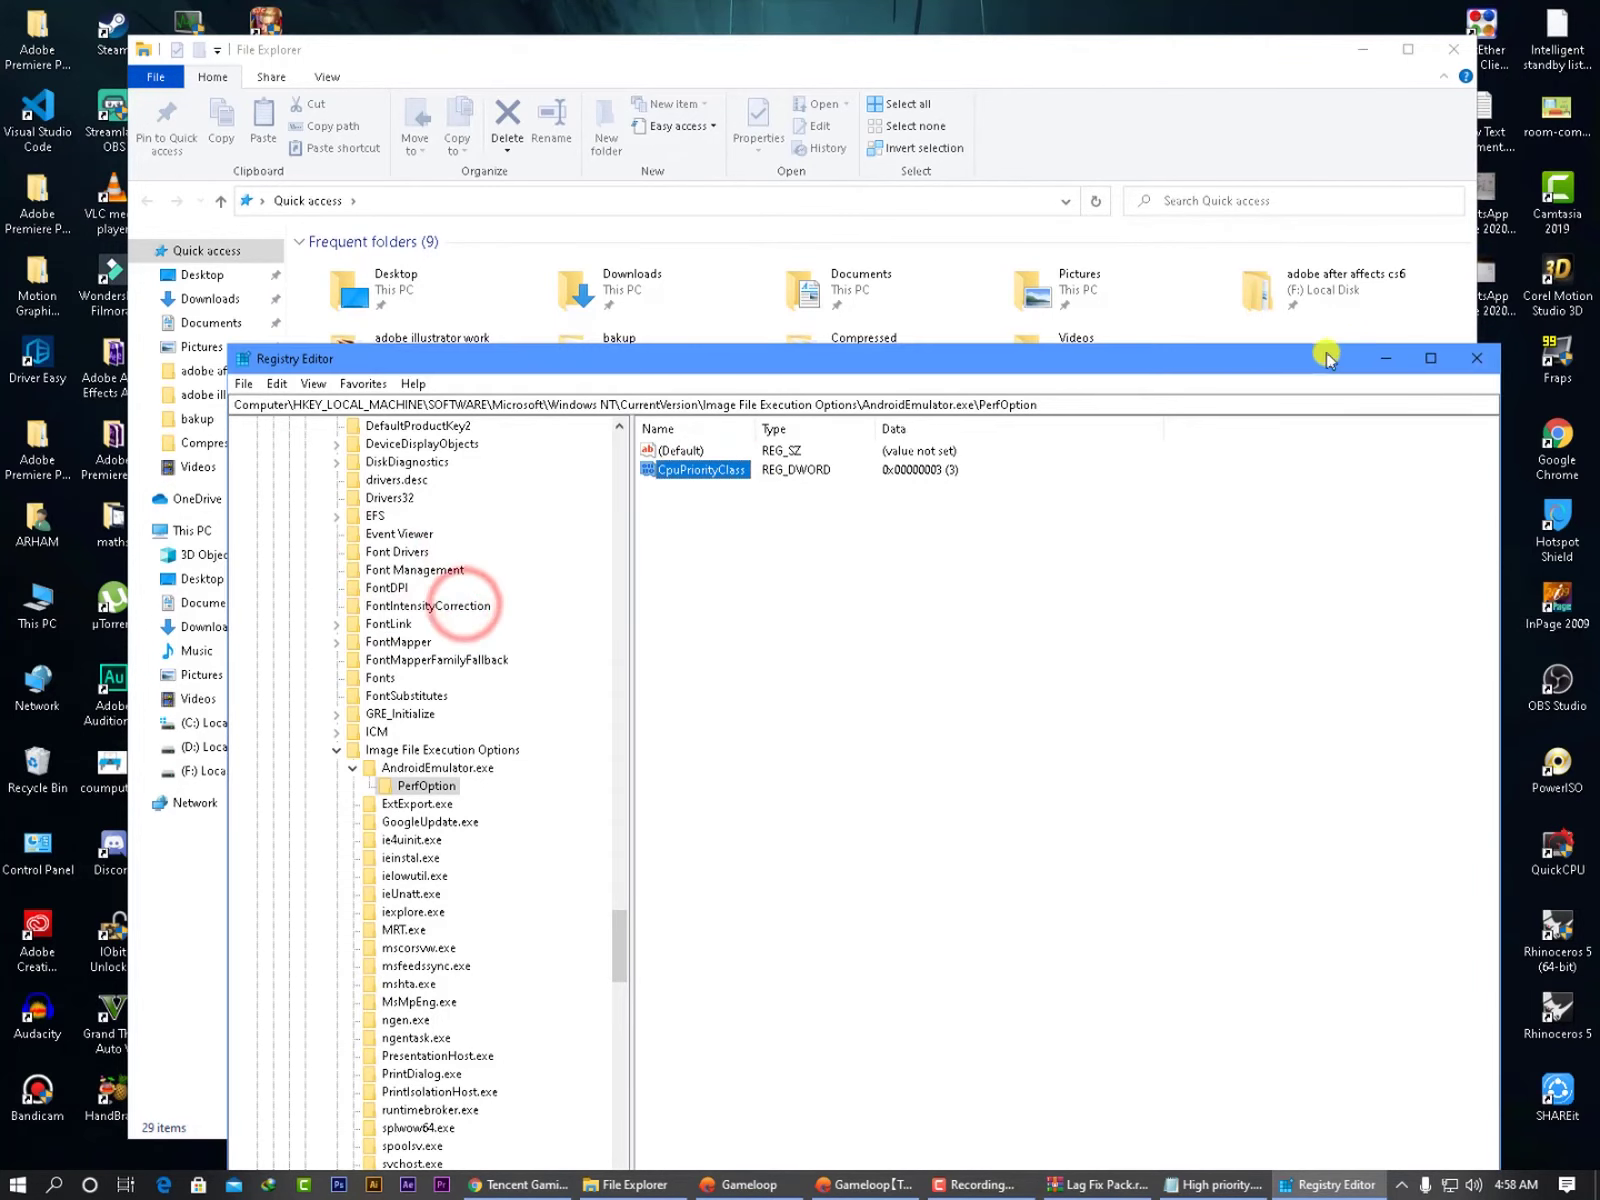
left_click(1482, 360)
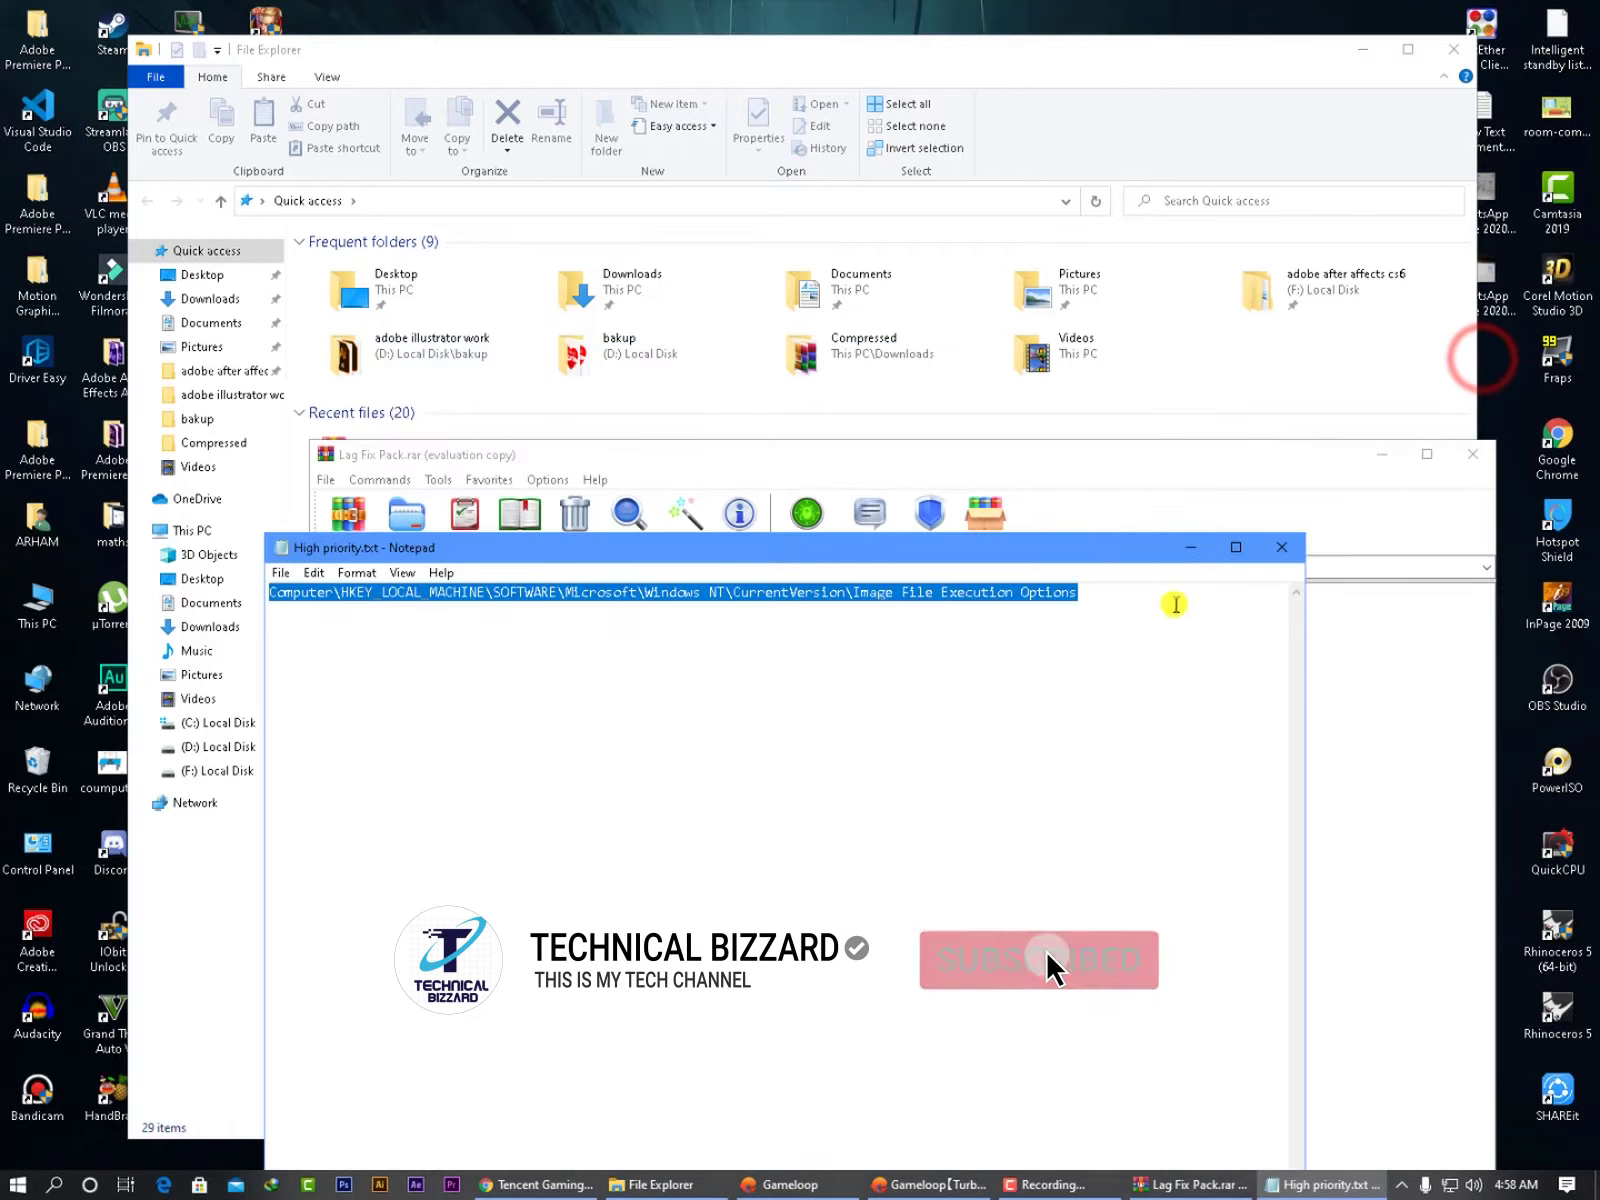
left_click(1268, 556)
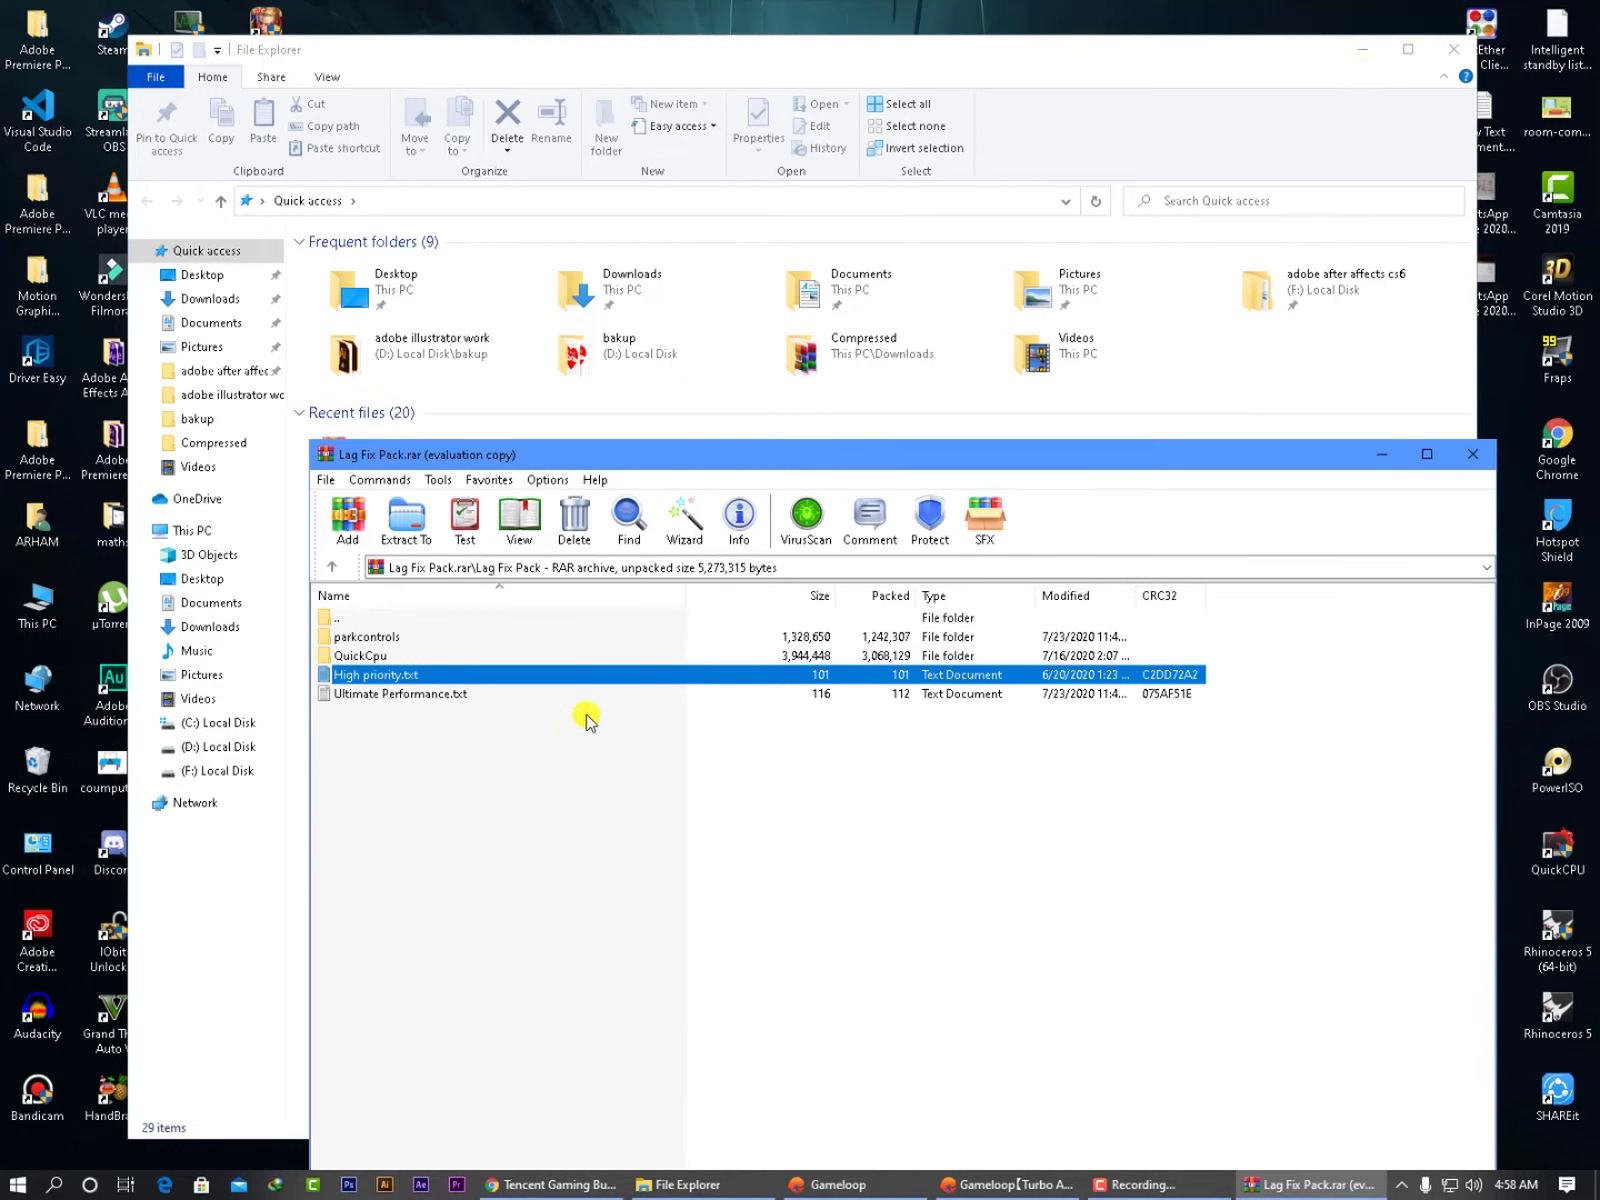
left_click(46, 1190)
type("w")
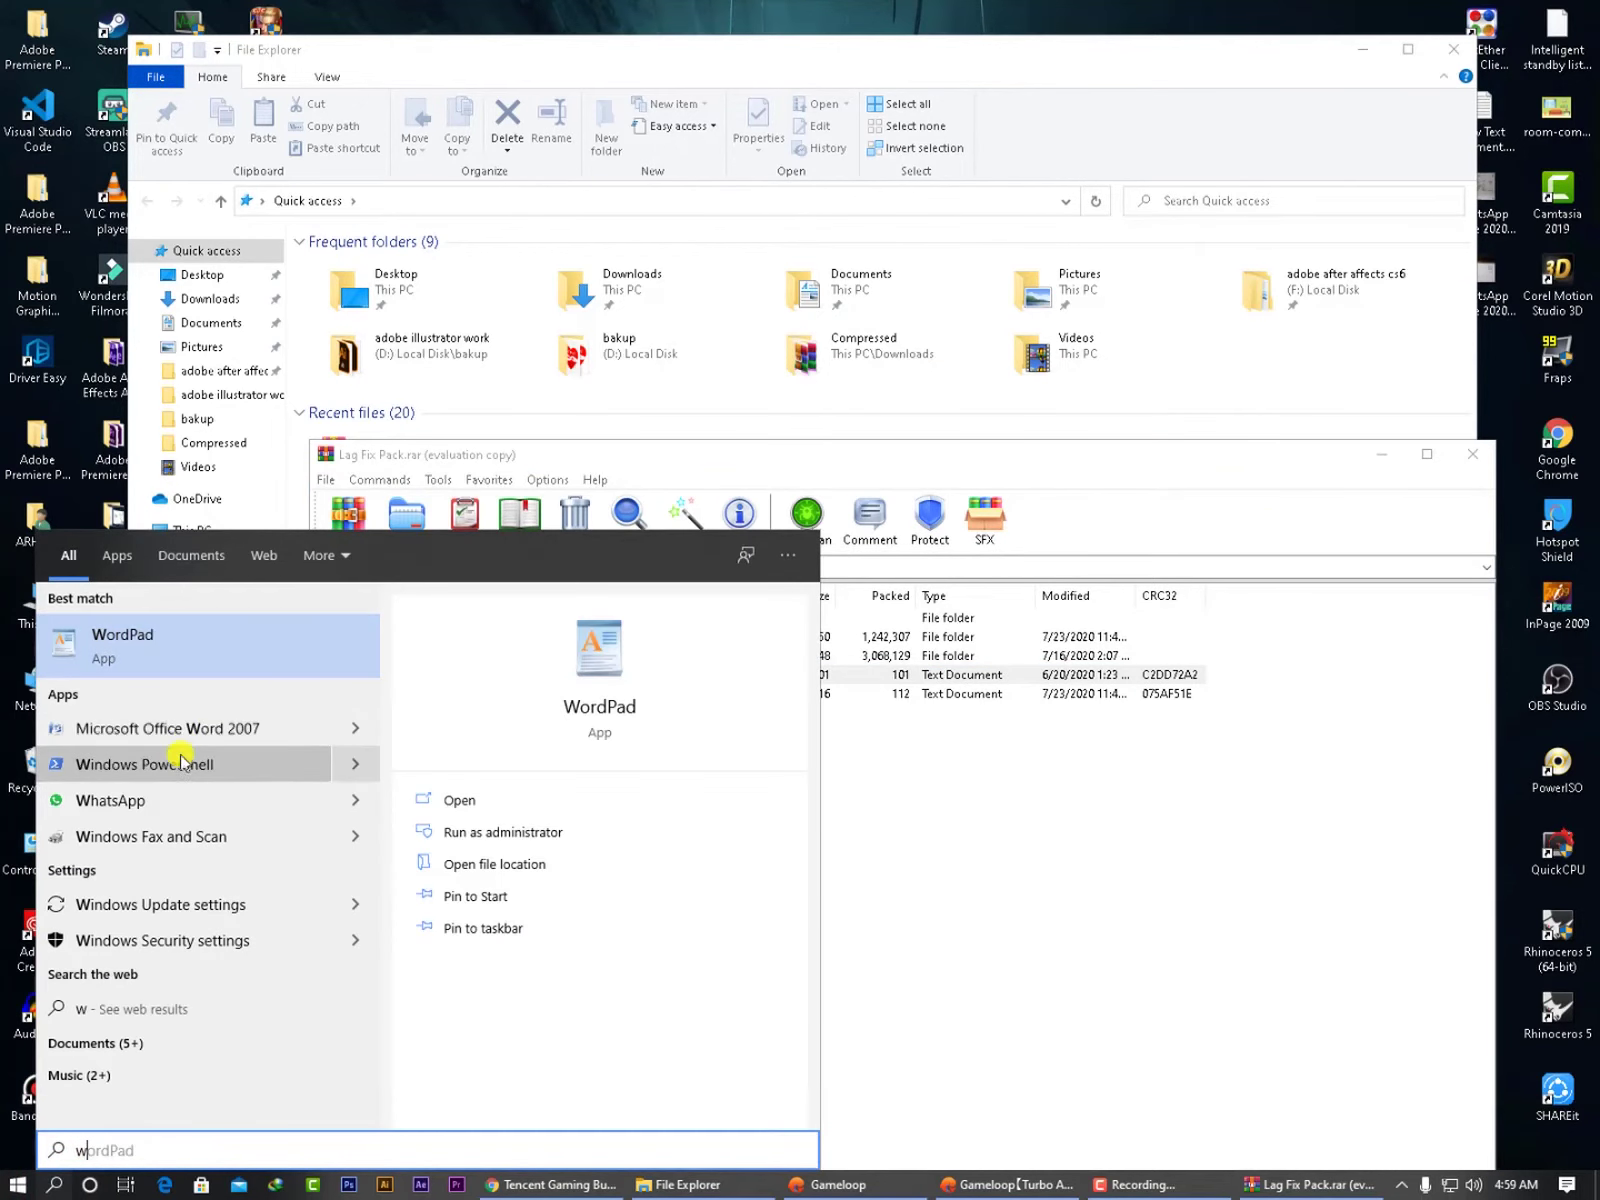
right_click(185, 775)
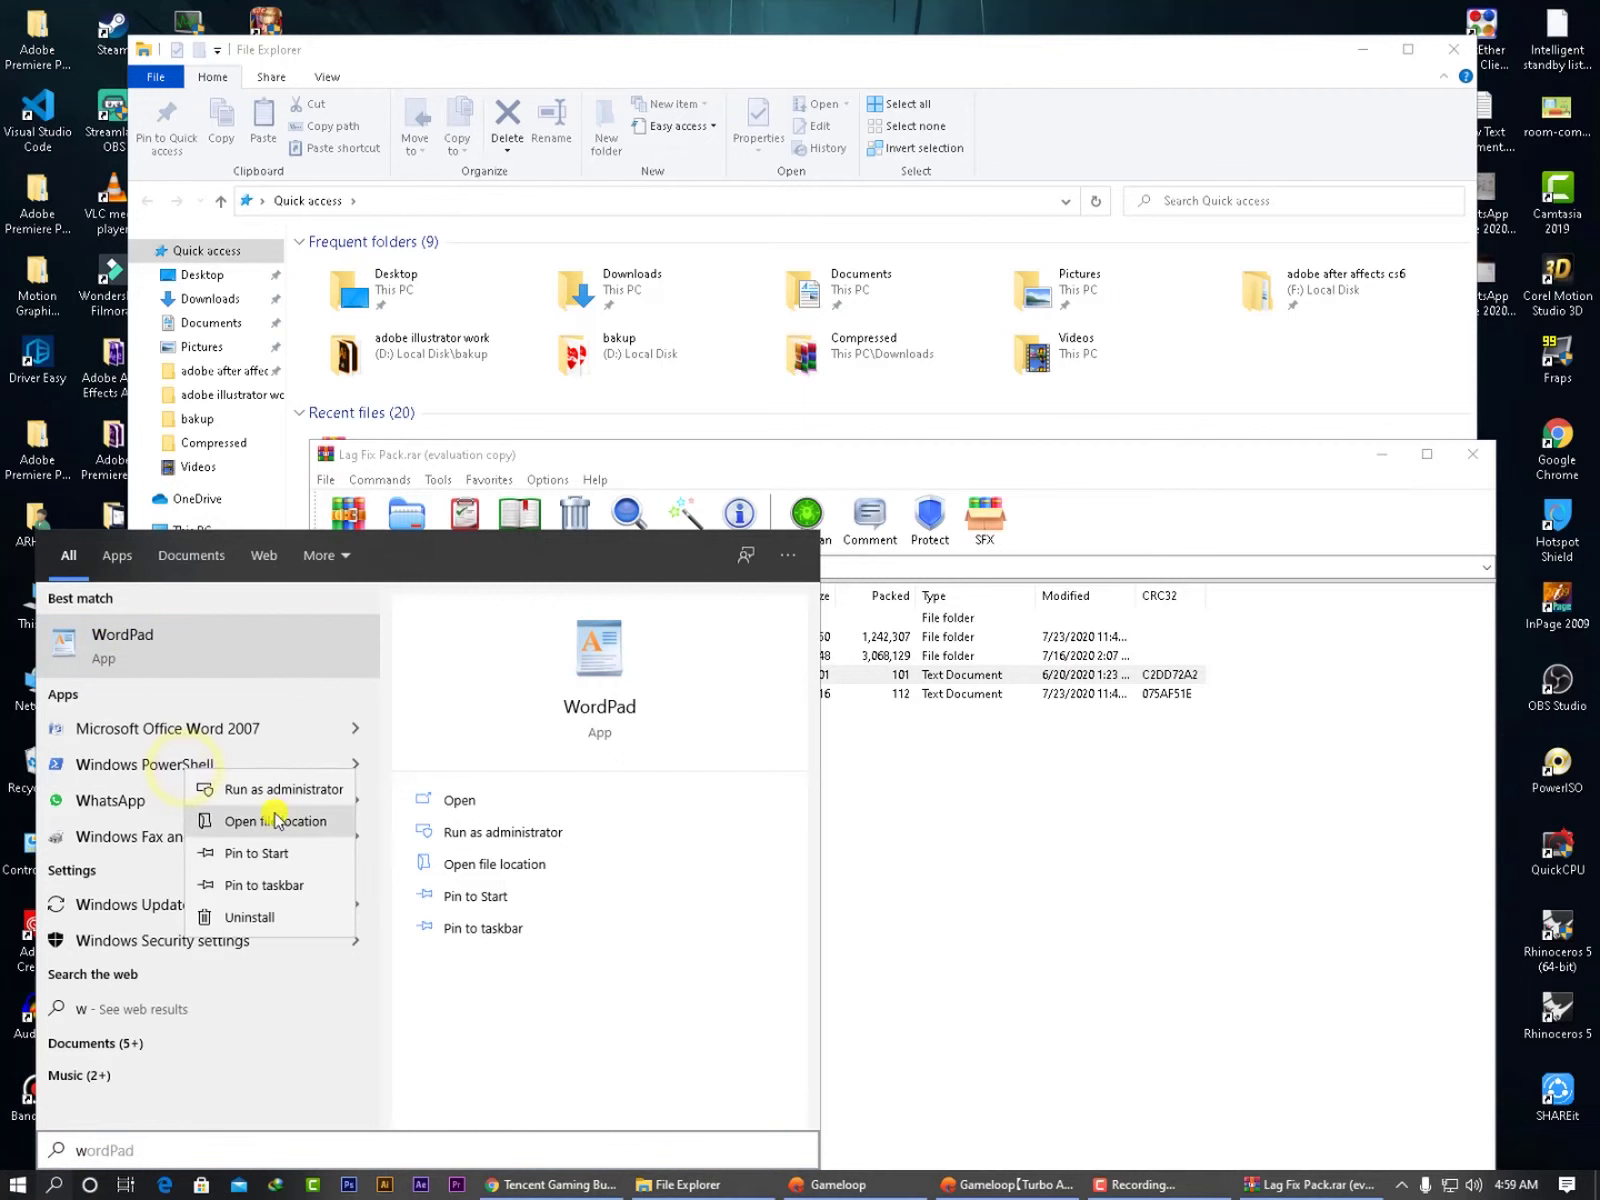
left_click(932, 815)
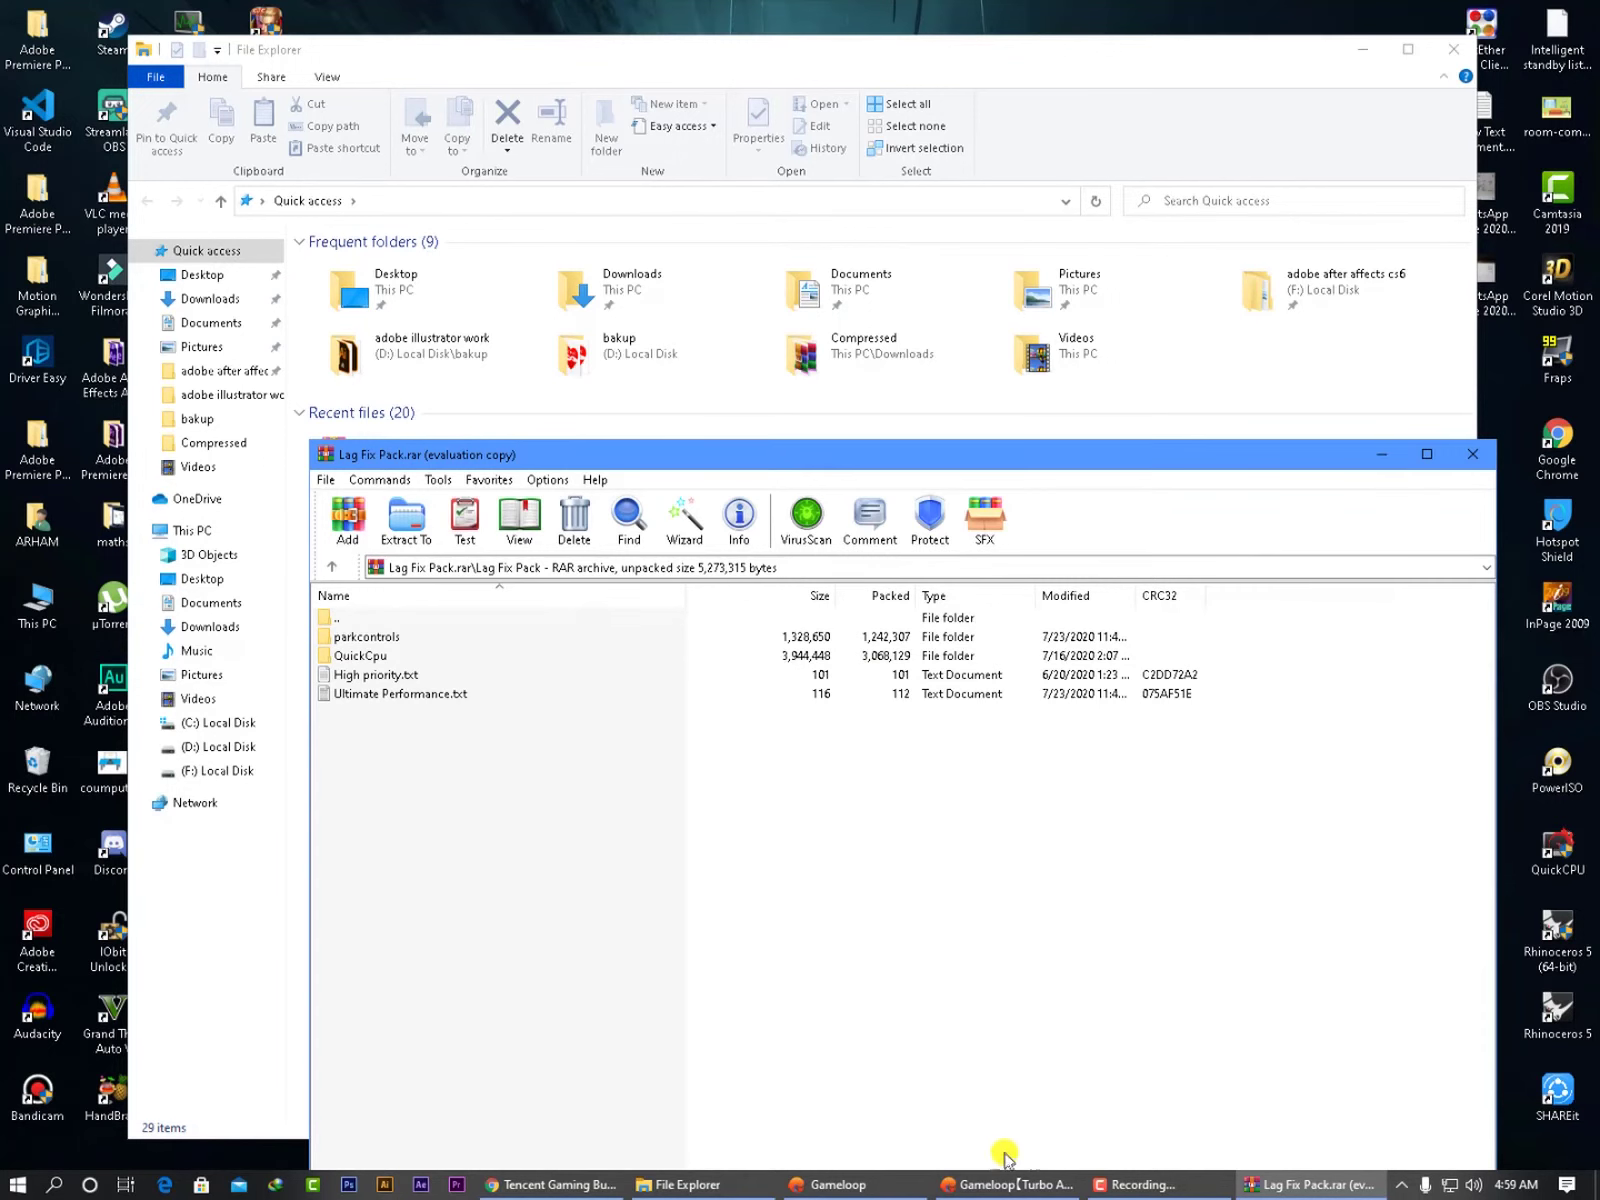
- Show the Gameloop emulator briefly and minimize it, and close the Lag Fix Pack archive and File Explorer
left_click(1010, 1183)
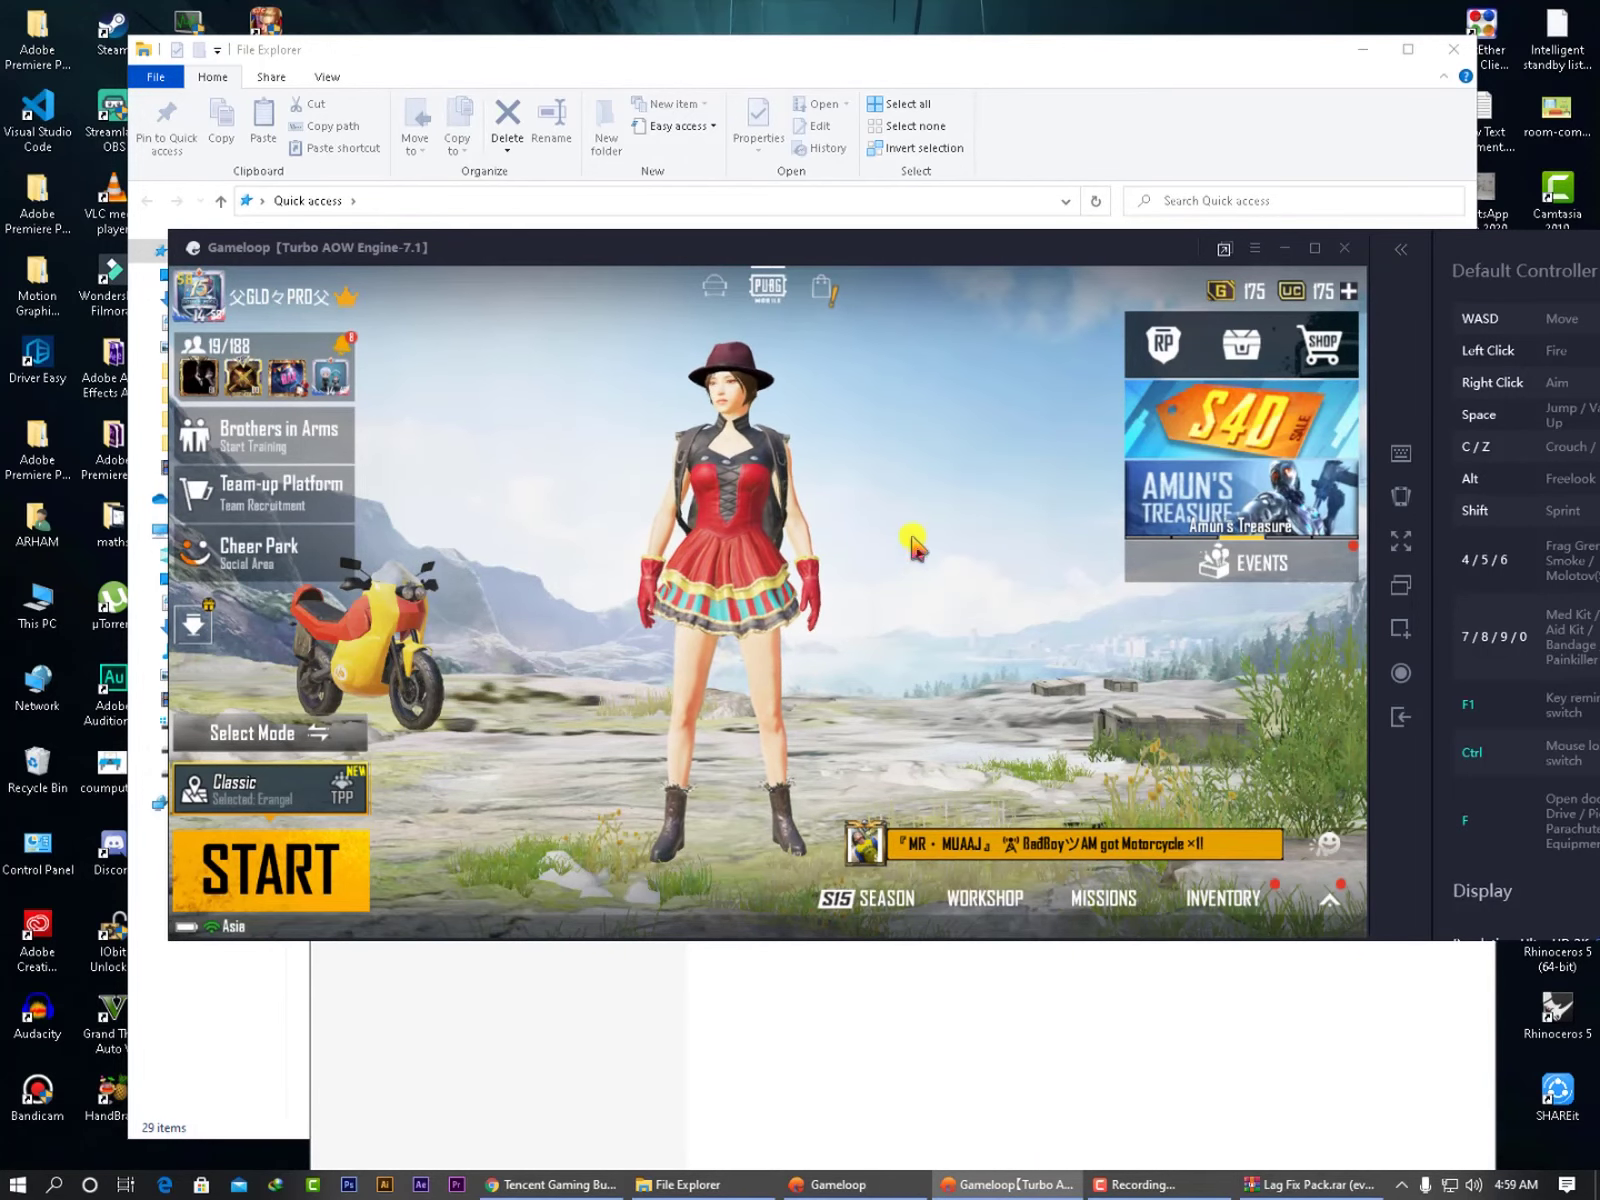
left_click(1283, 246)
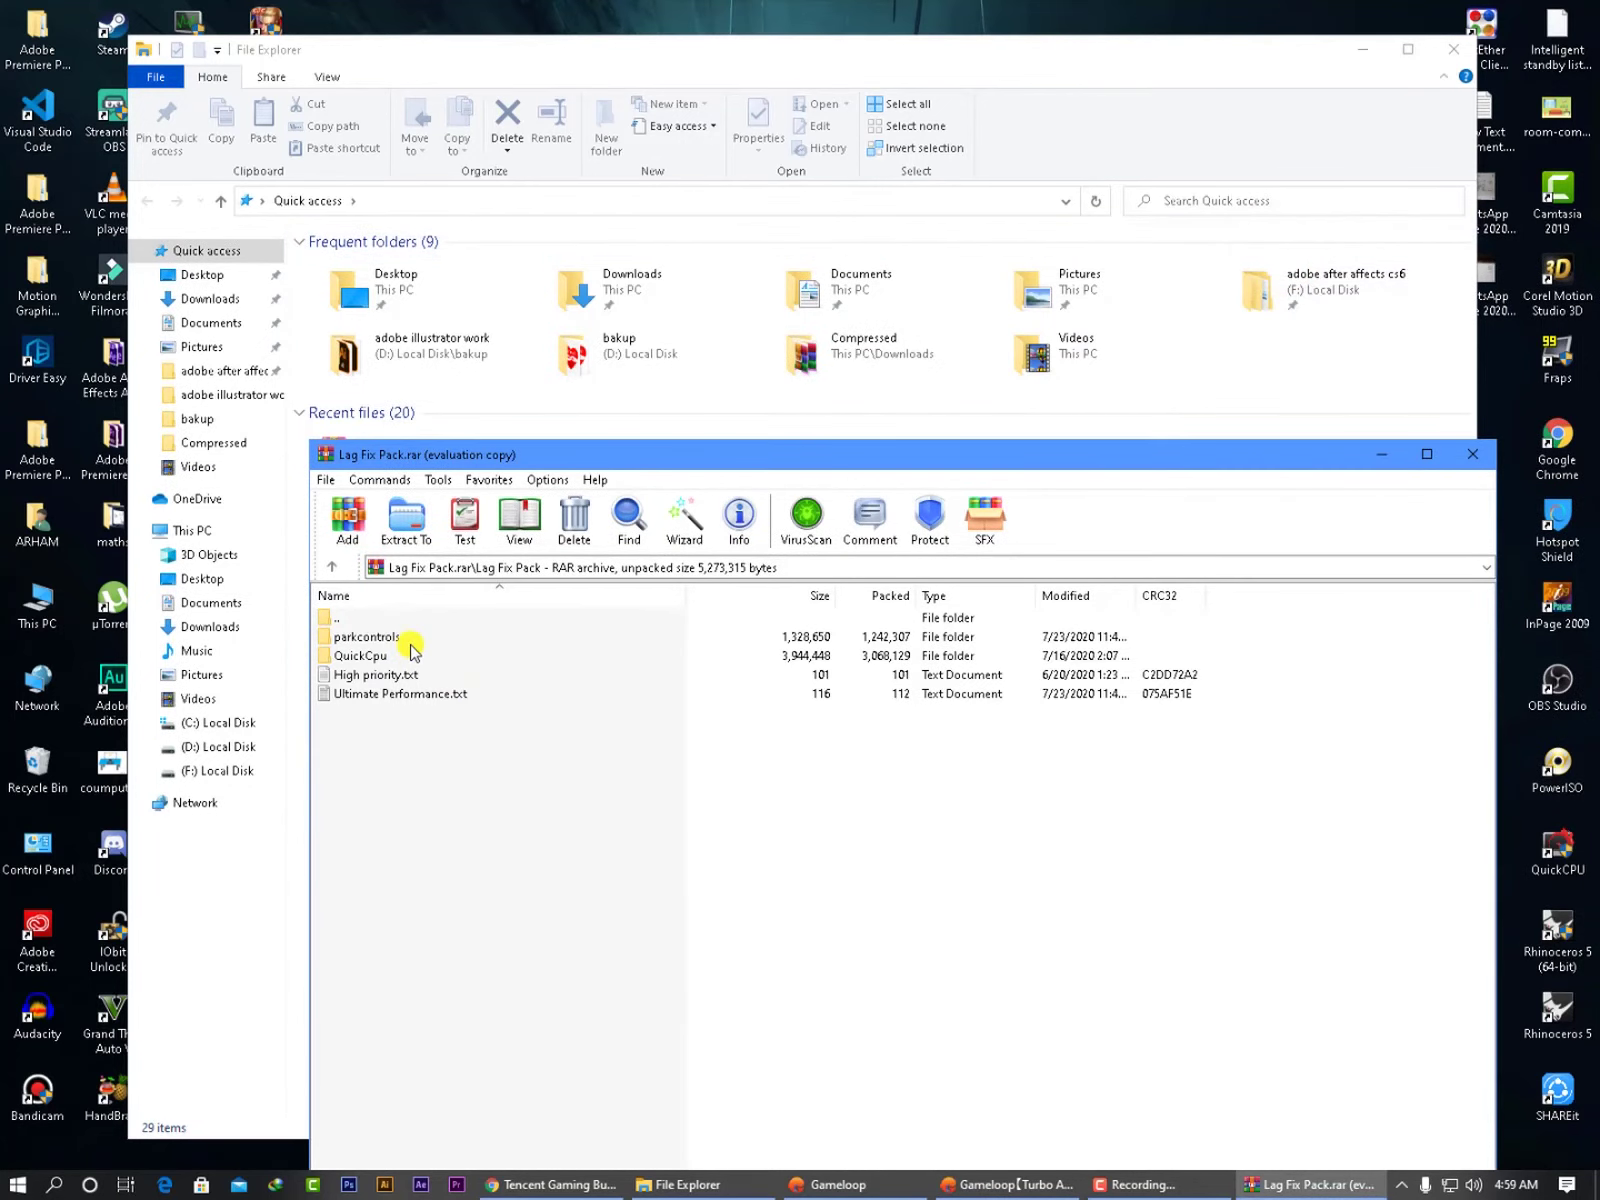
left_click(1486, 462)
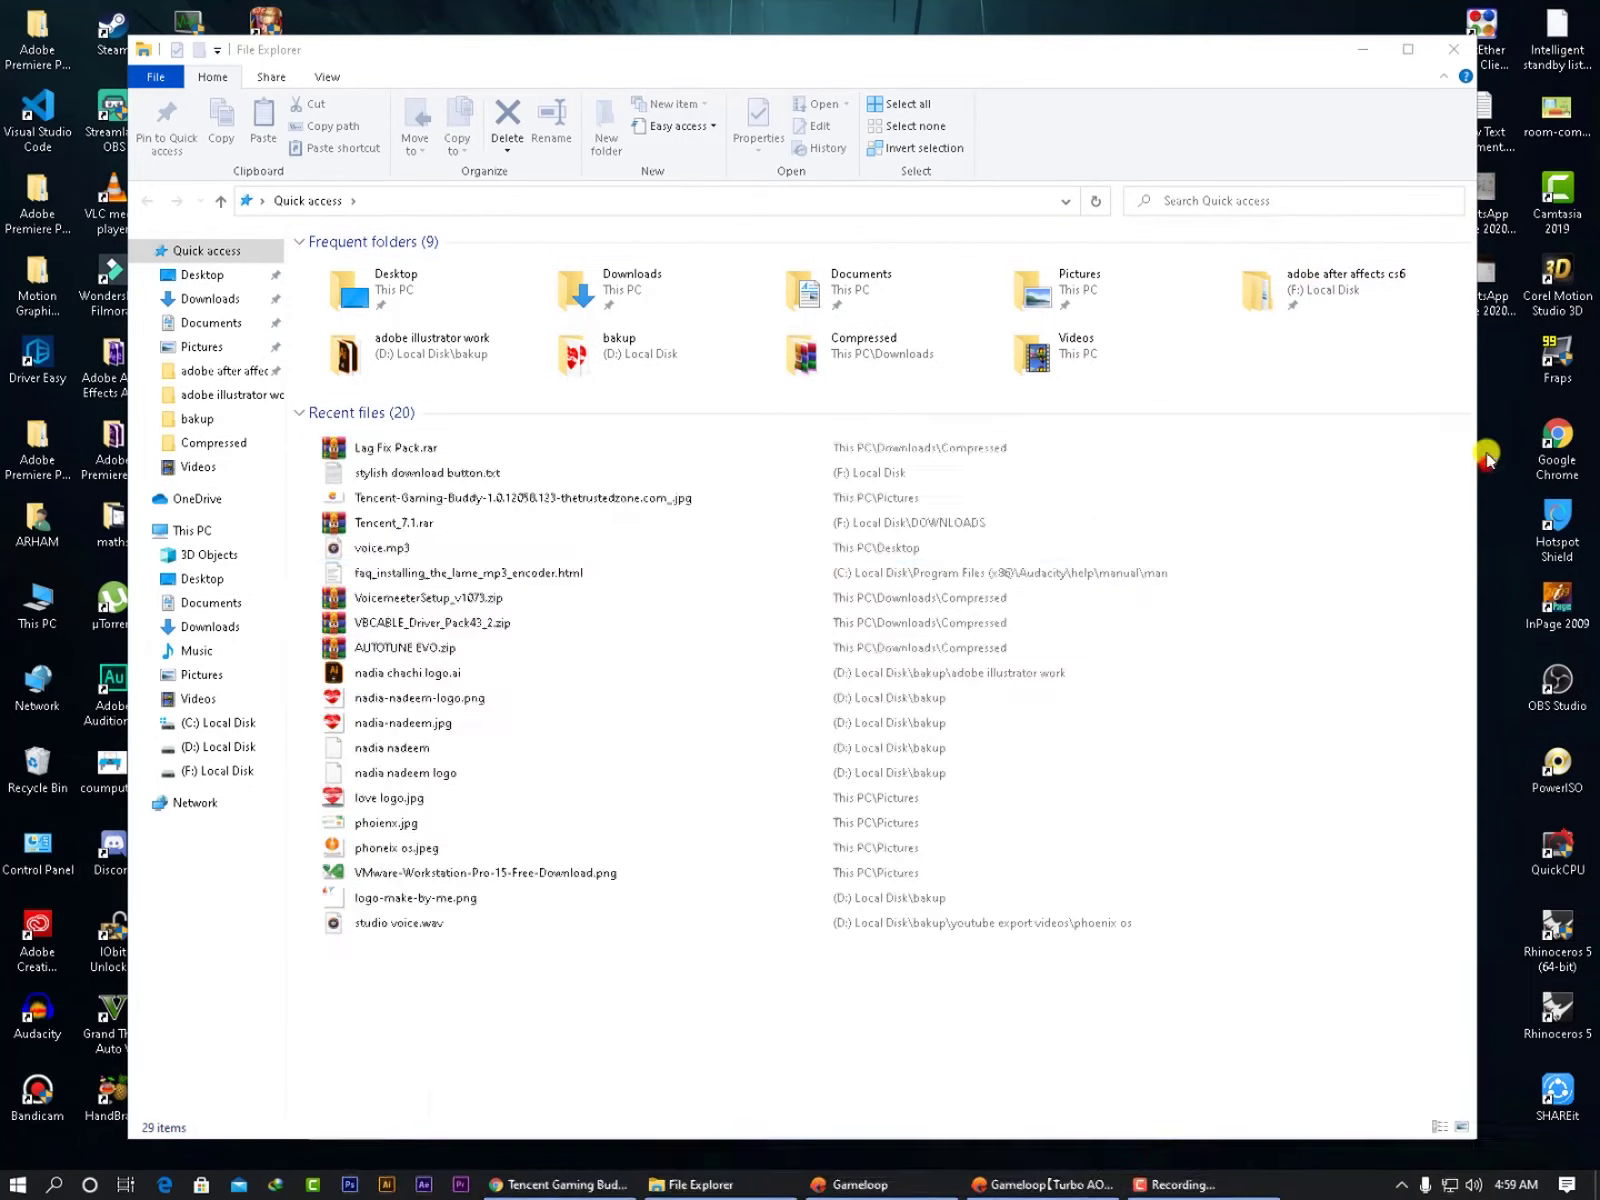
left_click(1453, 49)
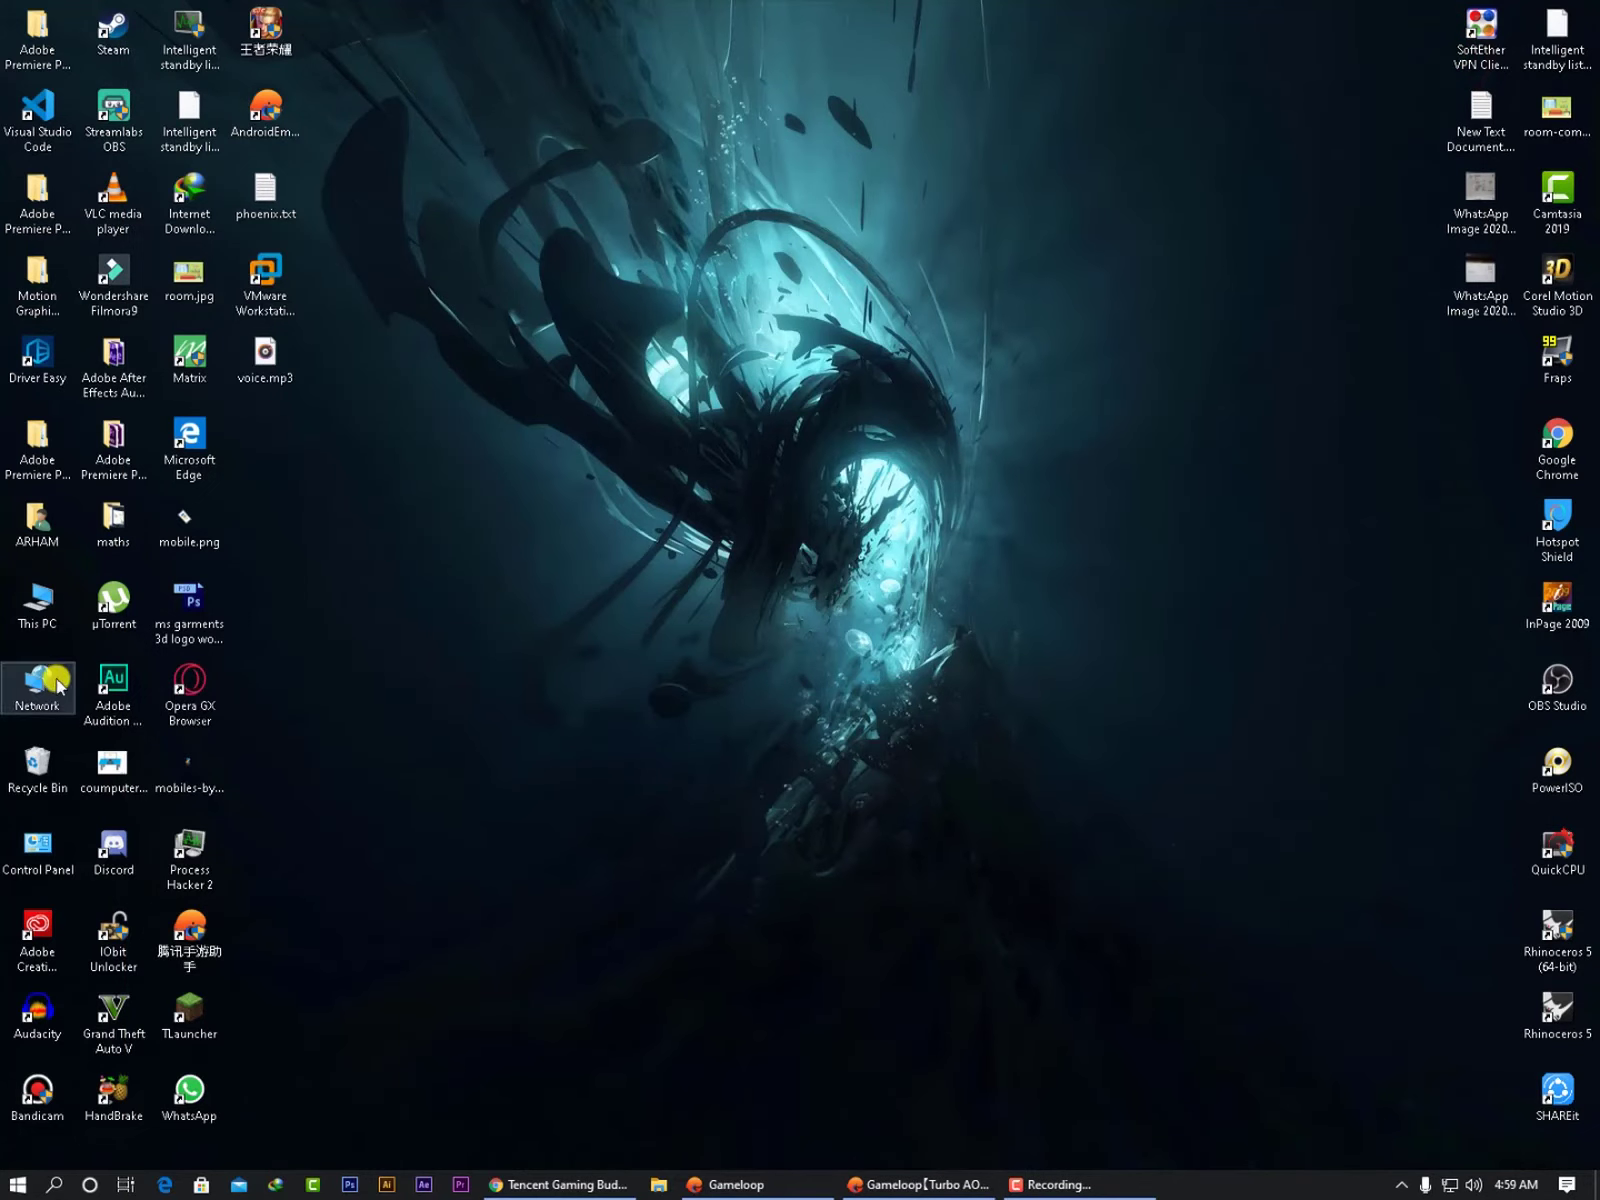
- Review the visual effects in the advanced performance options of This PC, confirm the dialogs, and close the System window
right_click(37, 598)
left_click(127, 831)
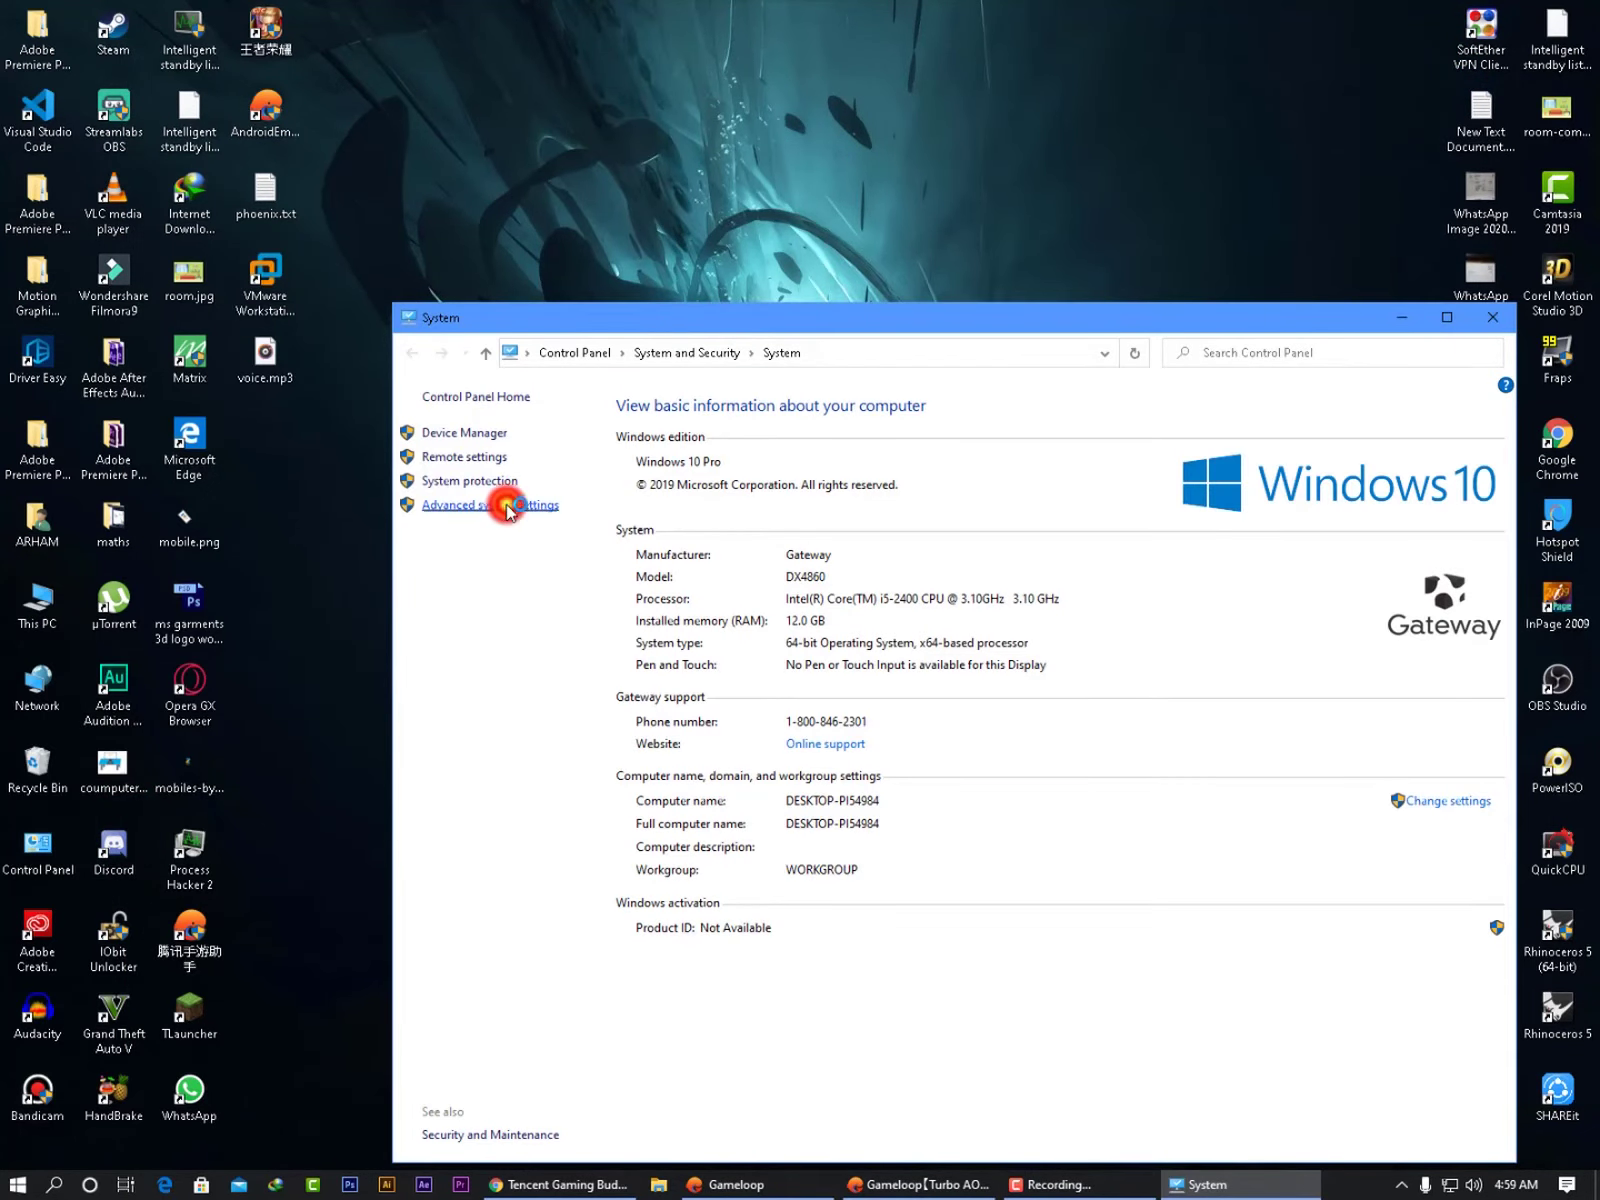
left_click(510, 505)
left_click(578, 393)
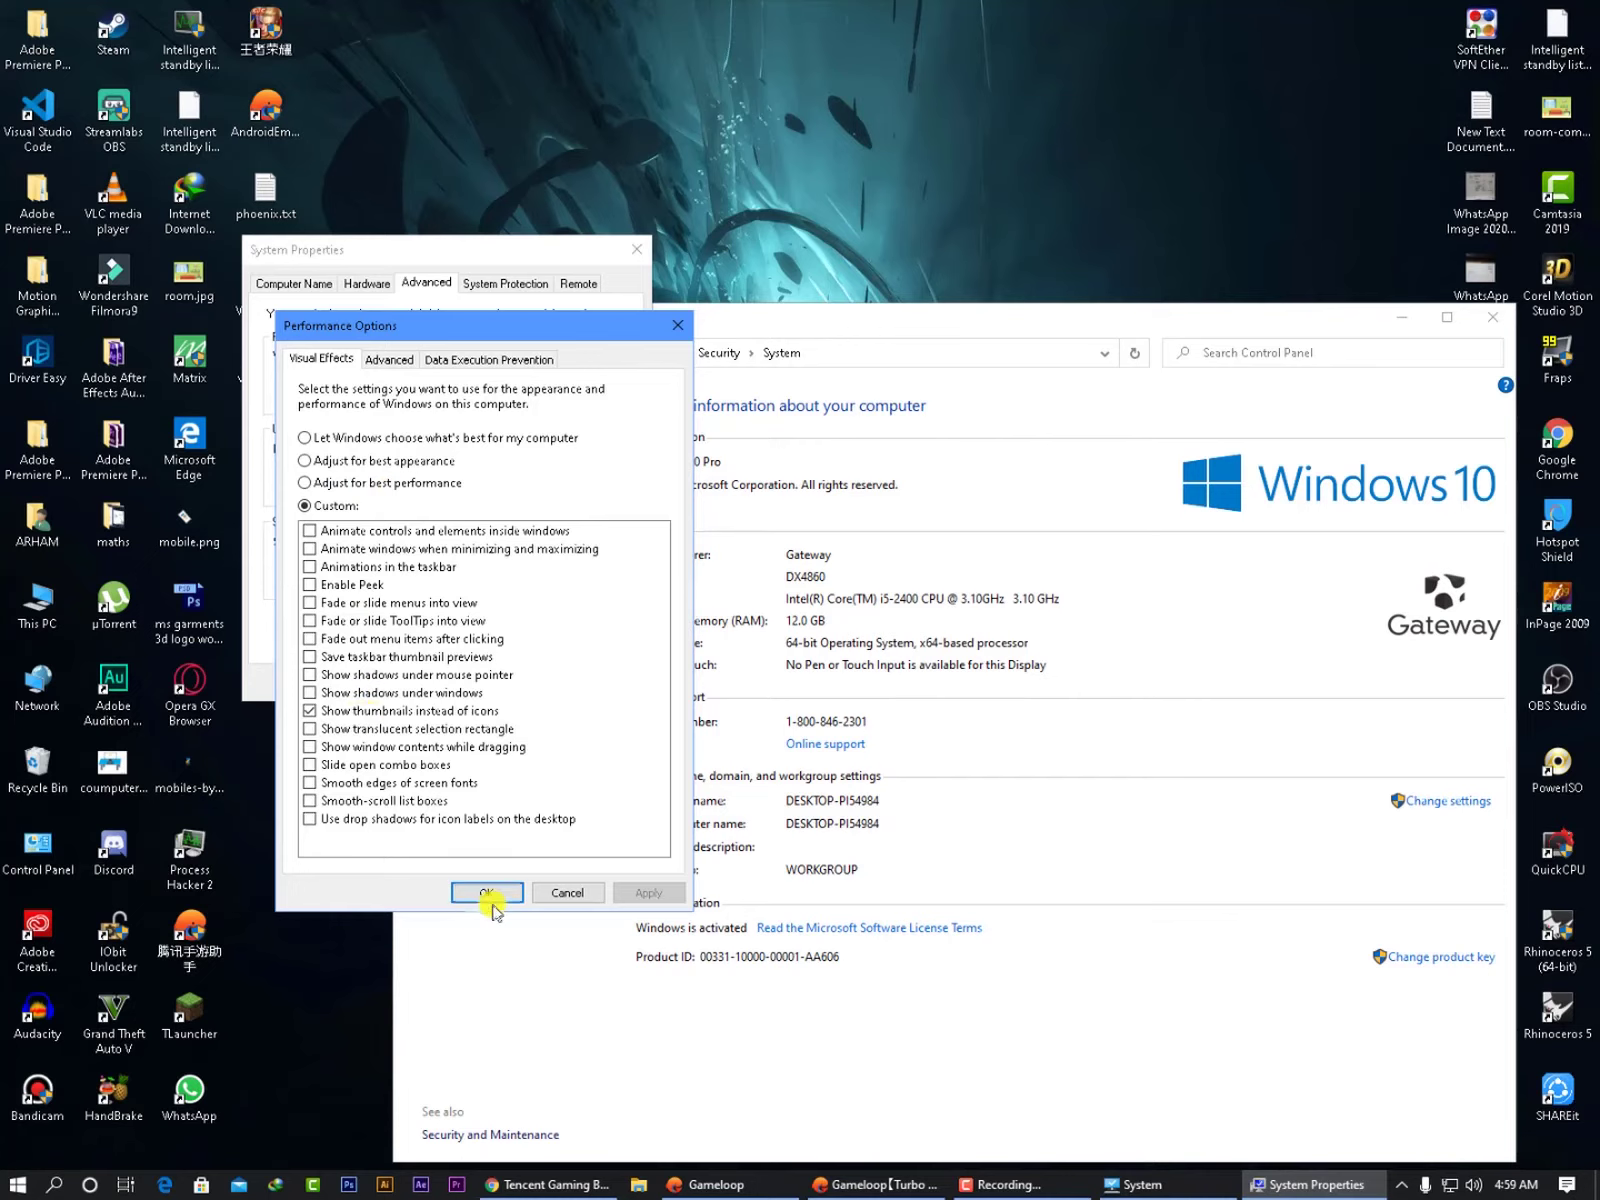
left_click(497, 892)
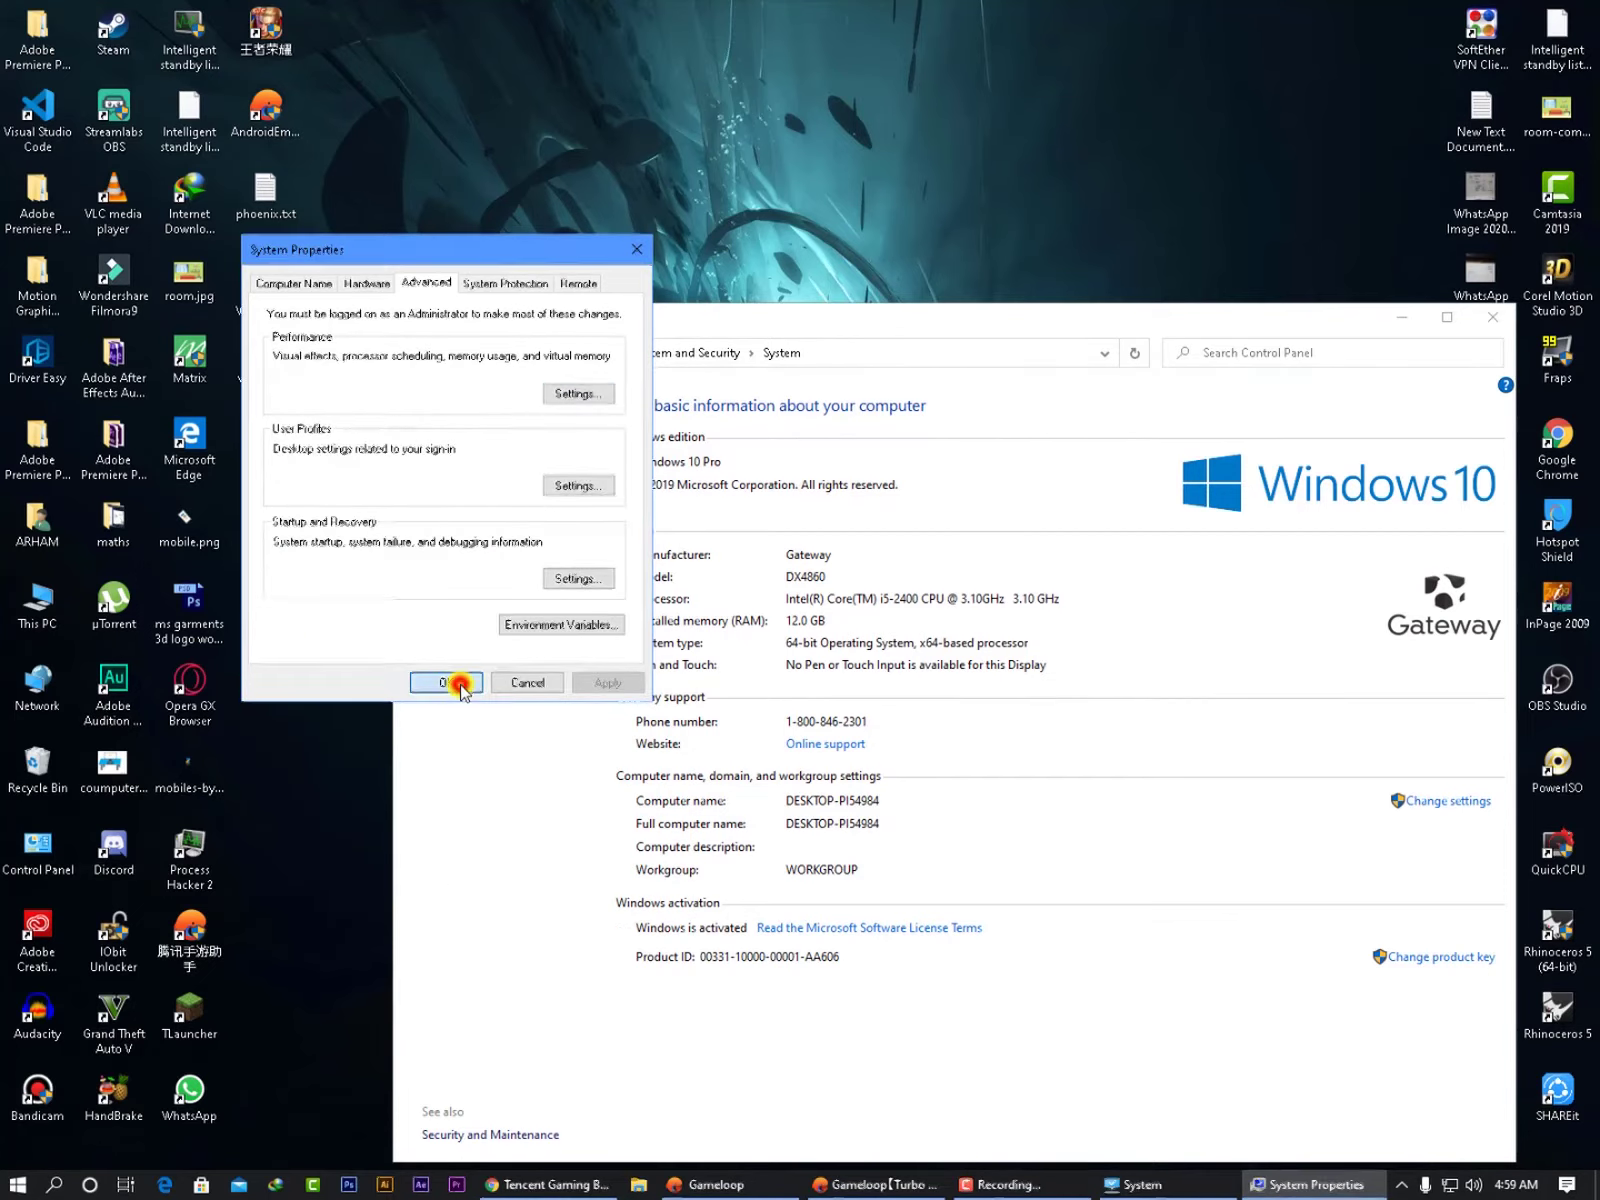
left_click(458, 684)
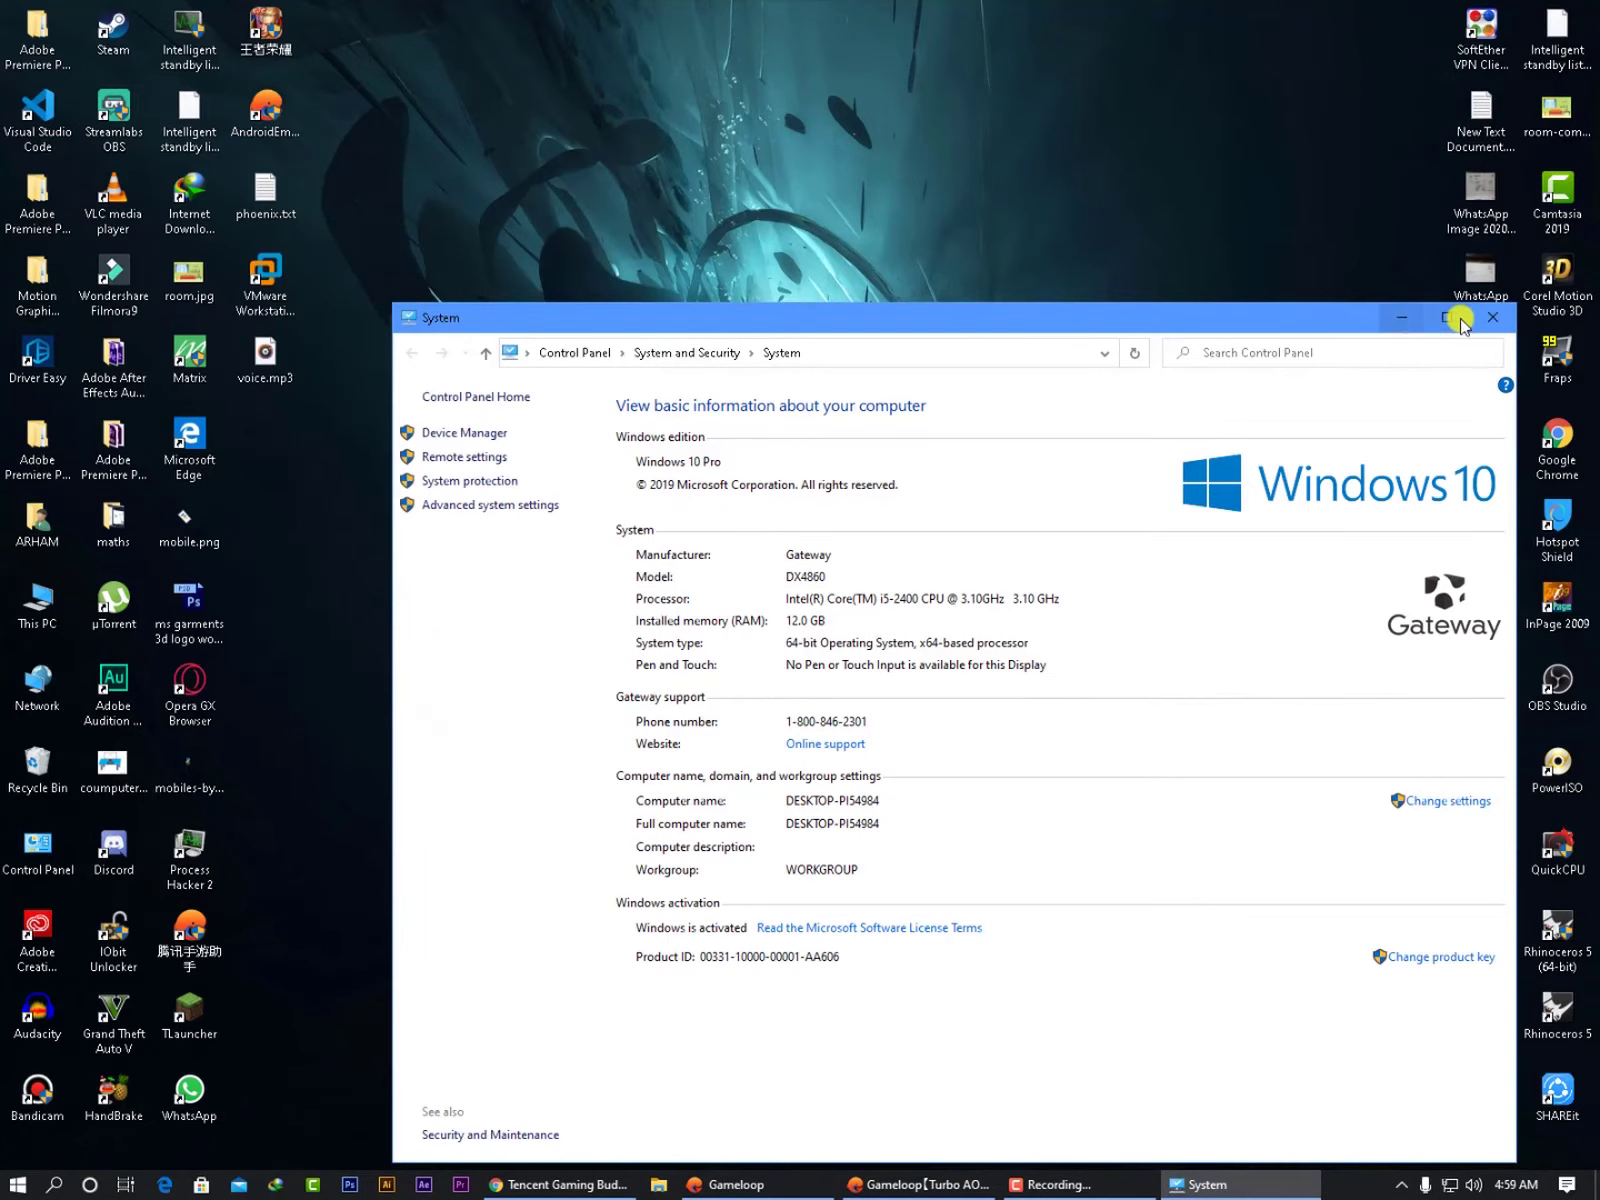
left_click(1500, 316)
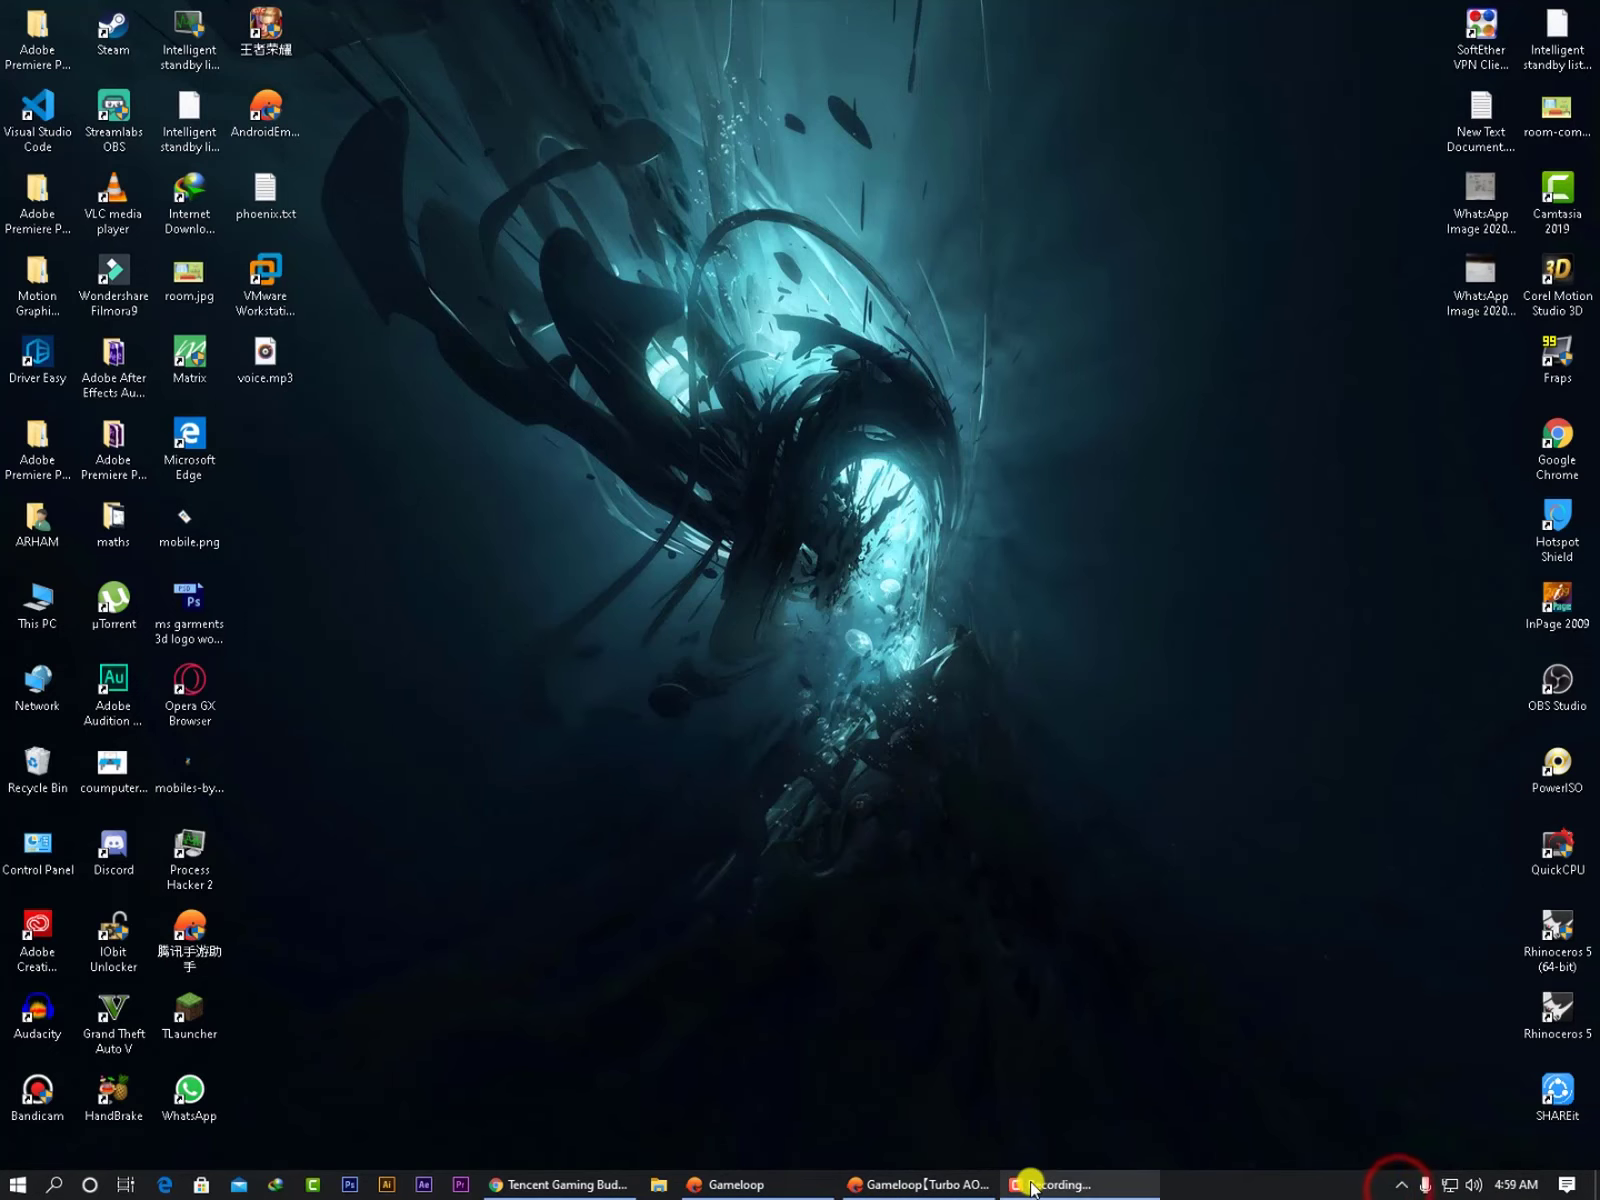
- Switch to the running Gameloop emulator window
left_click(910, 1186)
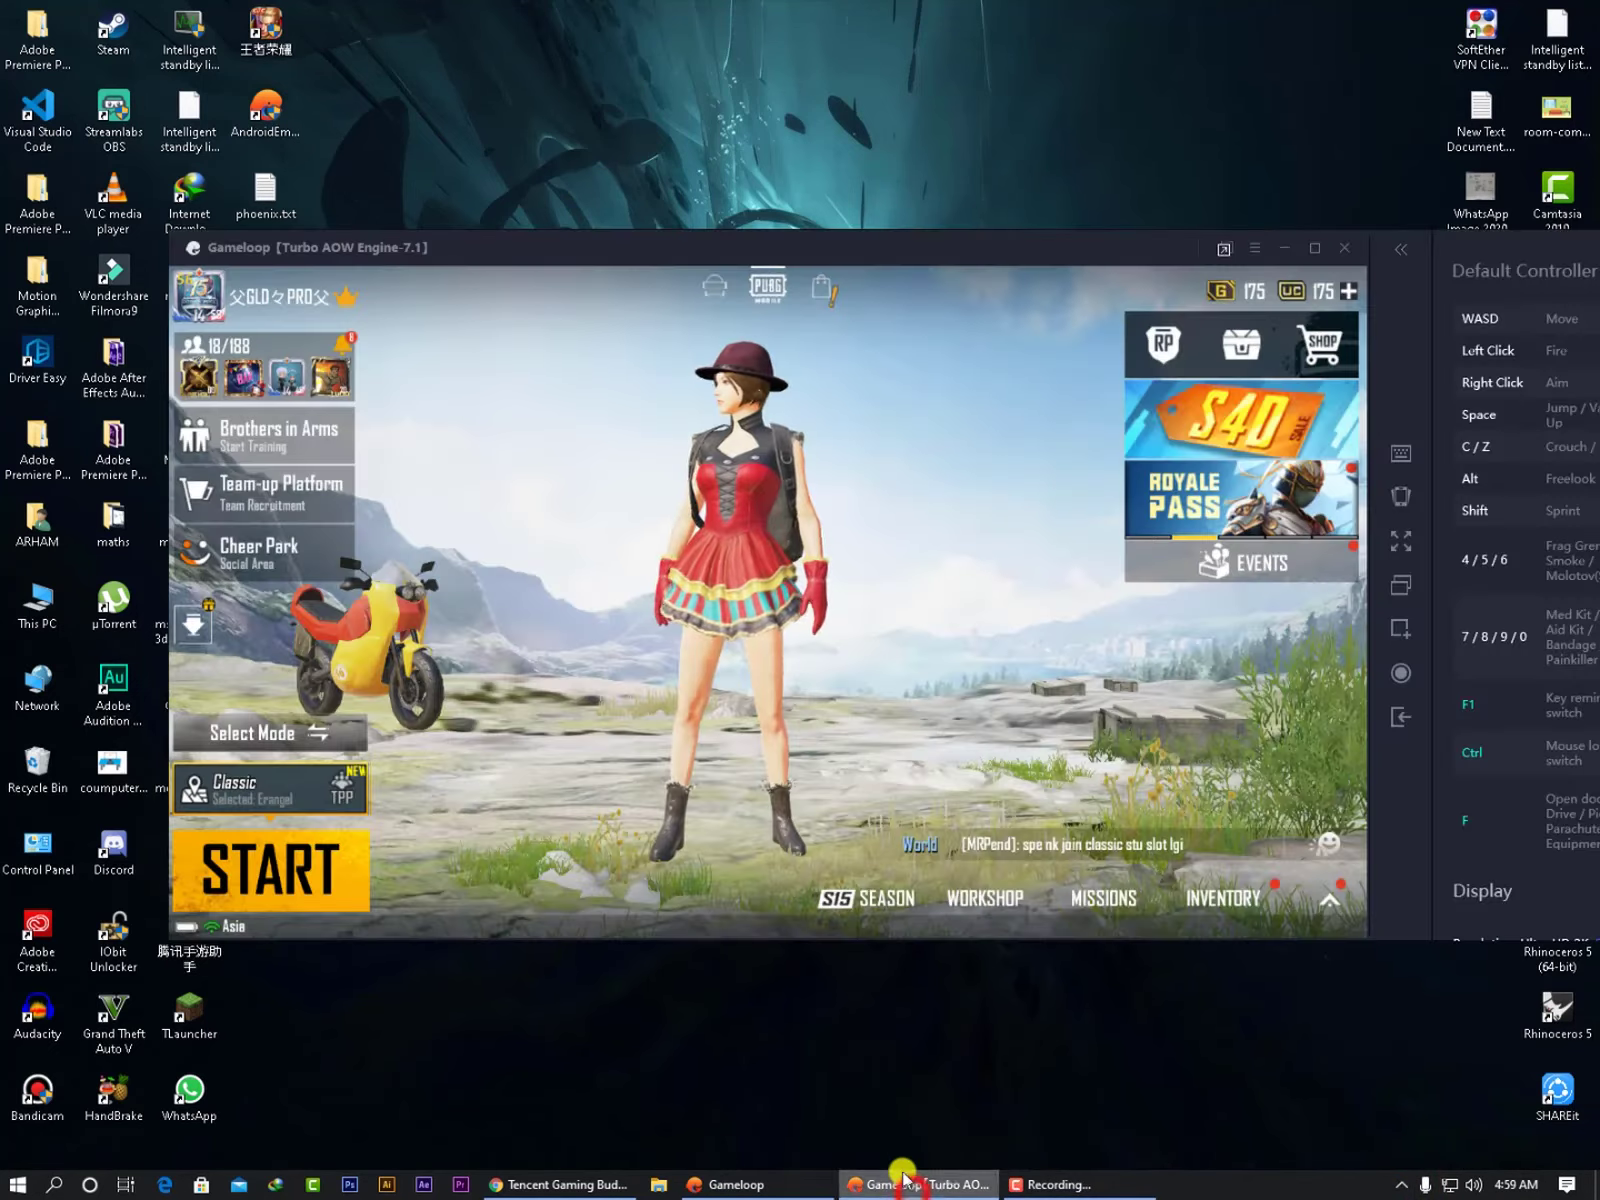
- Open the emulator's Setting Center and review the engine options and PUBG Mobile's gaming resolution, display quality and FPS settings
left_click(1255, 248)
left_click(1262, 485)
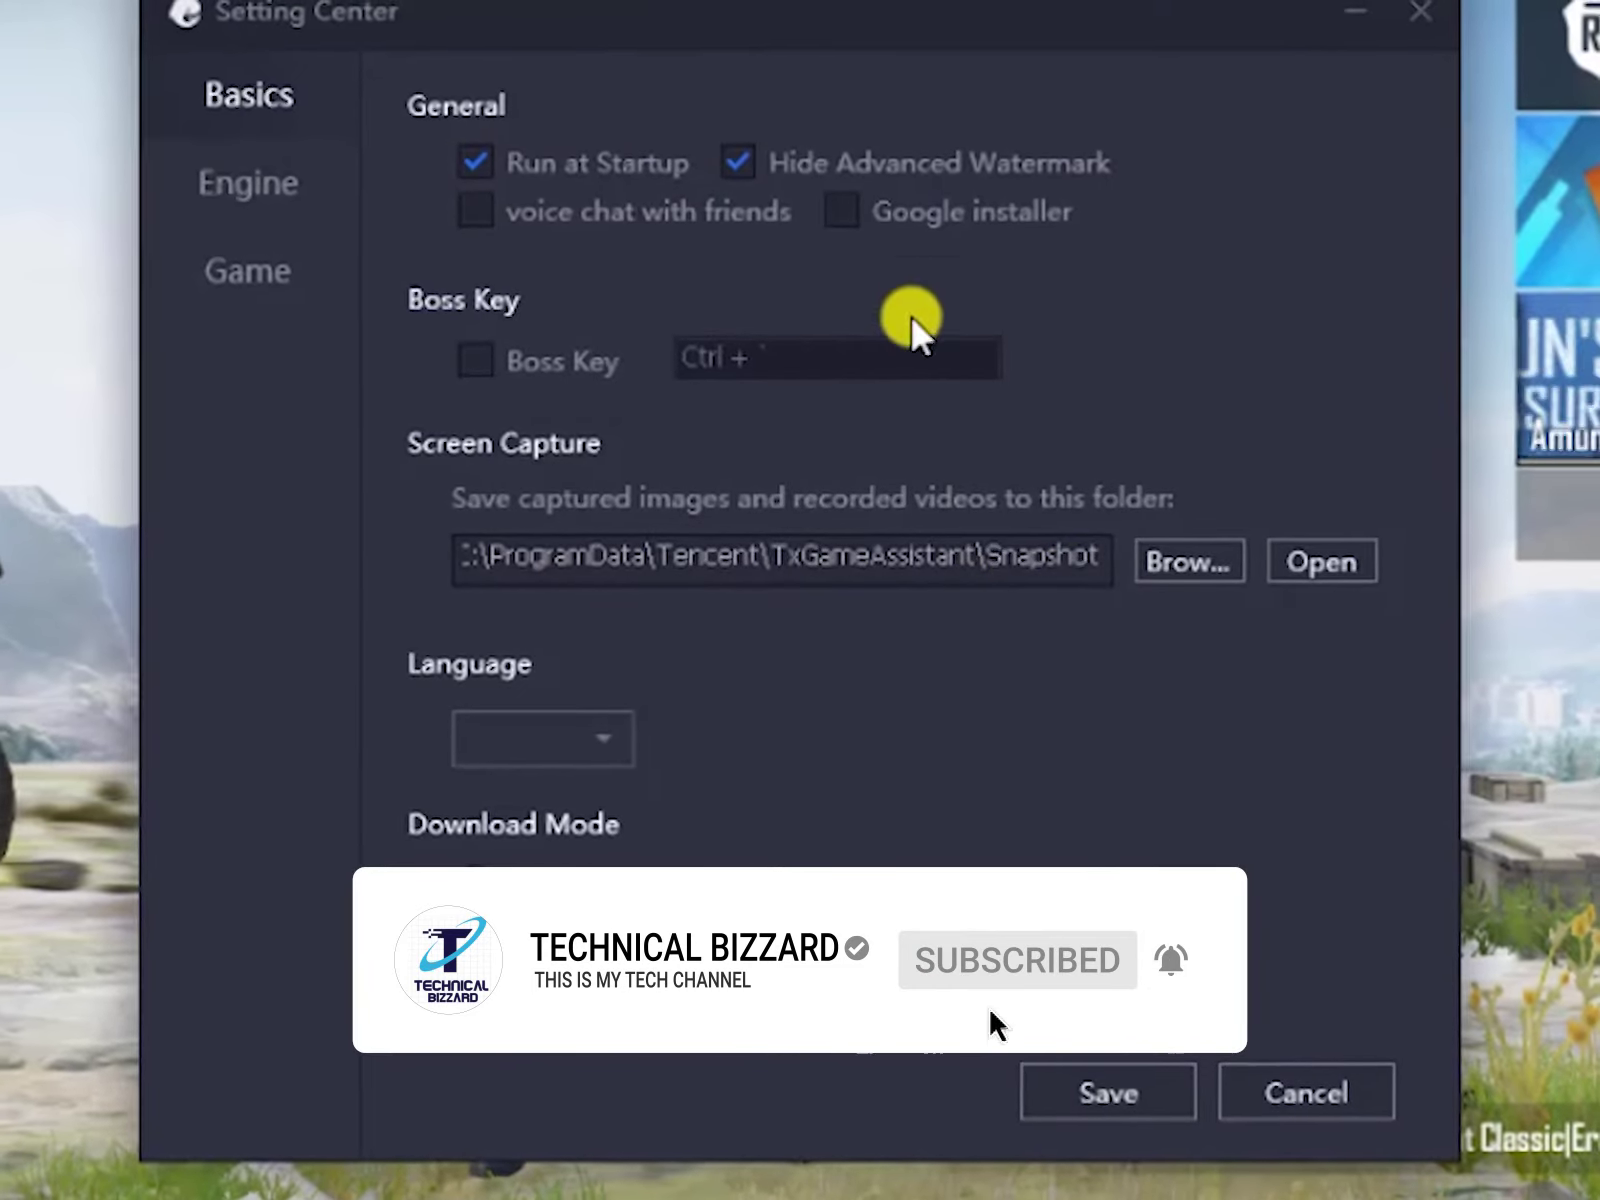
left_click(276, 183)
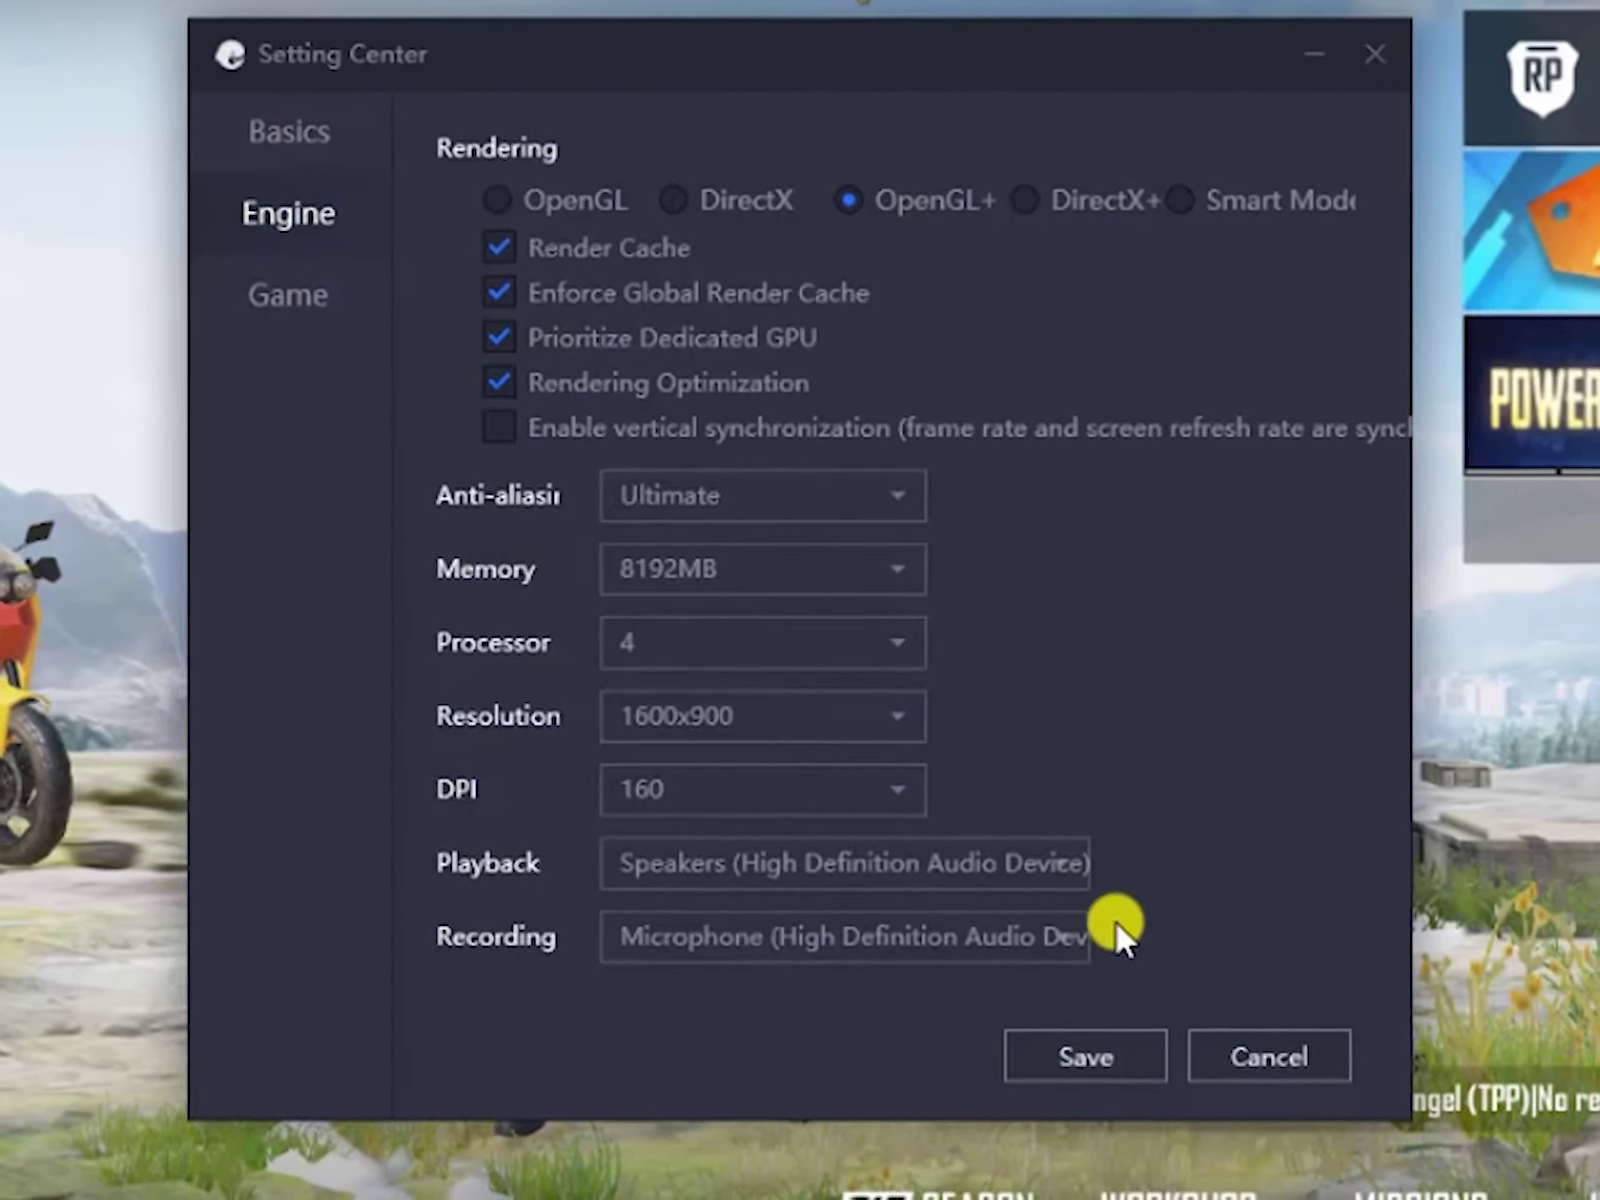
left_click(933, 920)
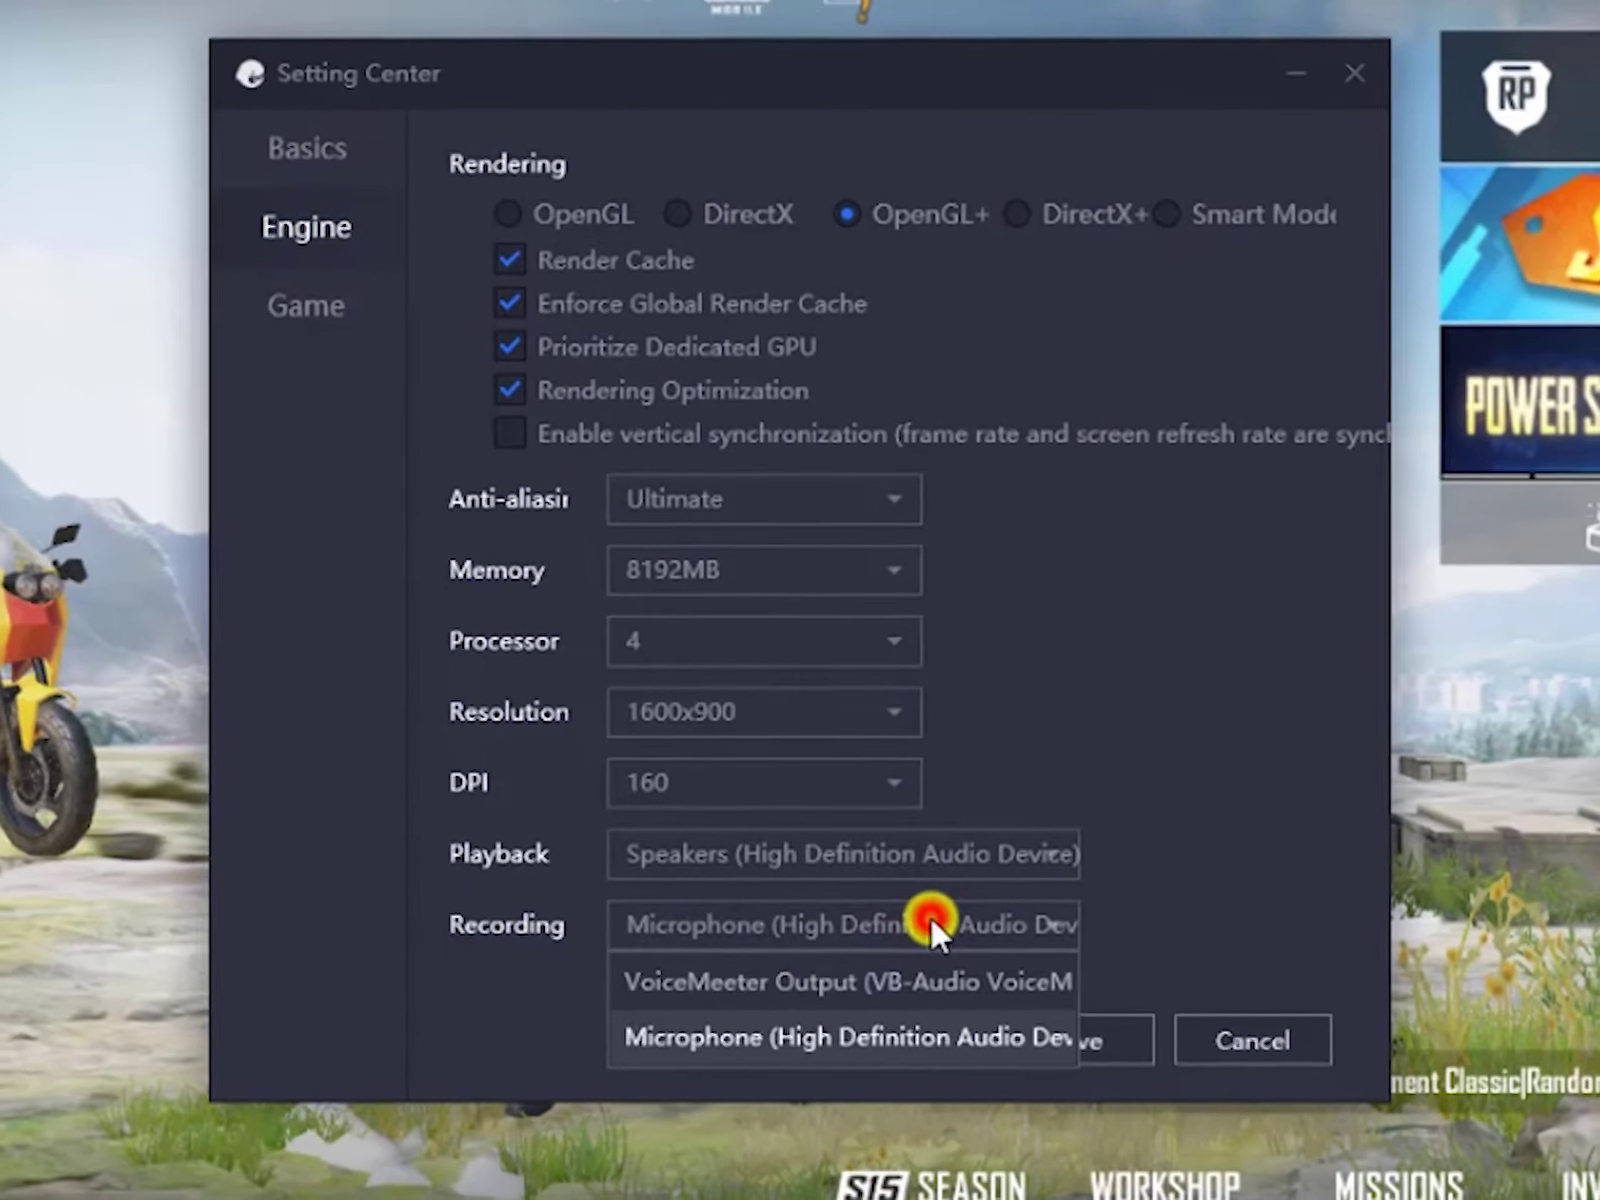
left_click(933, 925)
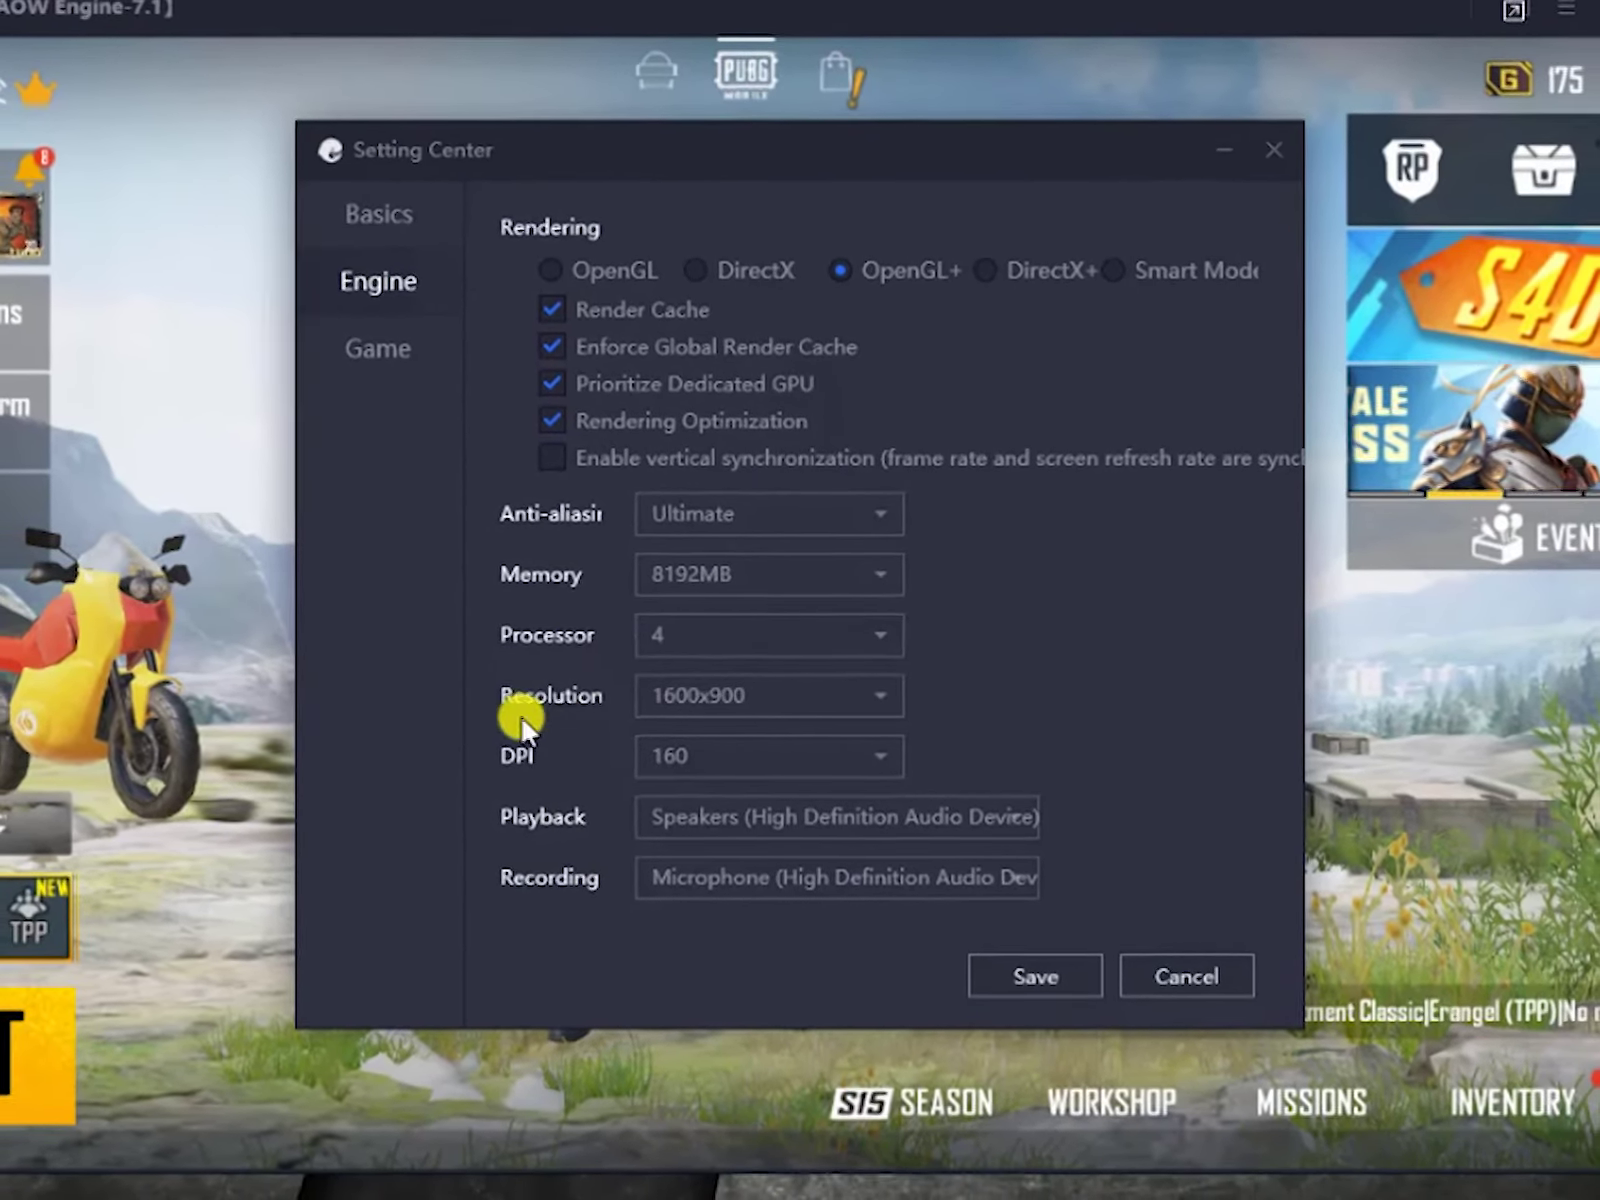
left_click(711, 699)
left_click(1010, 752)
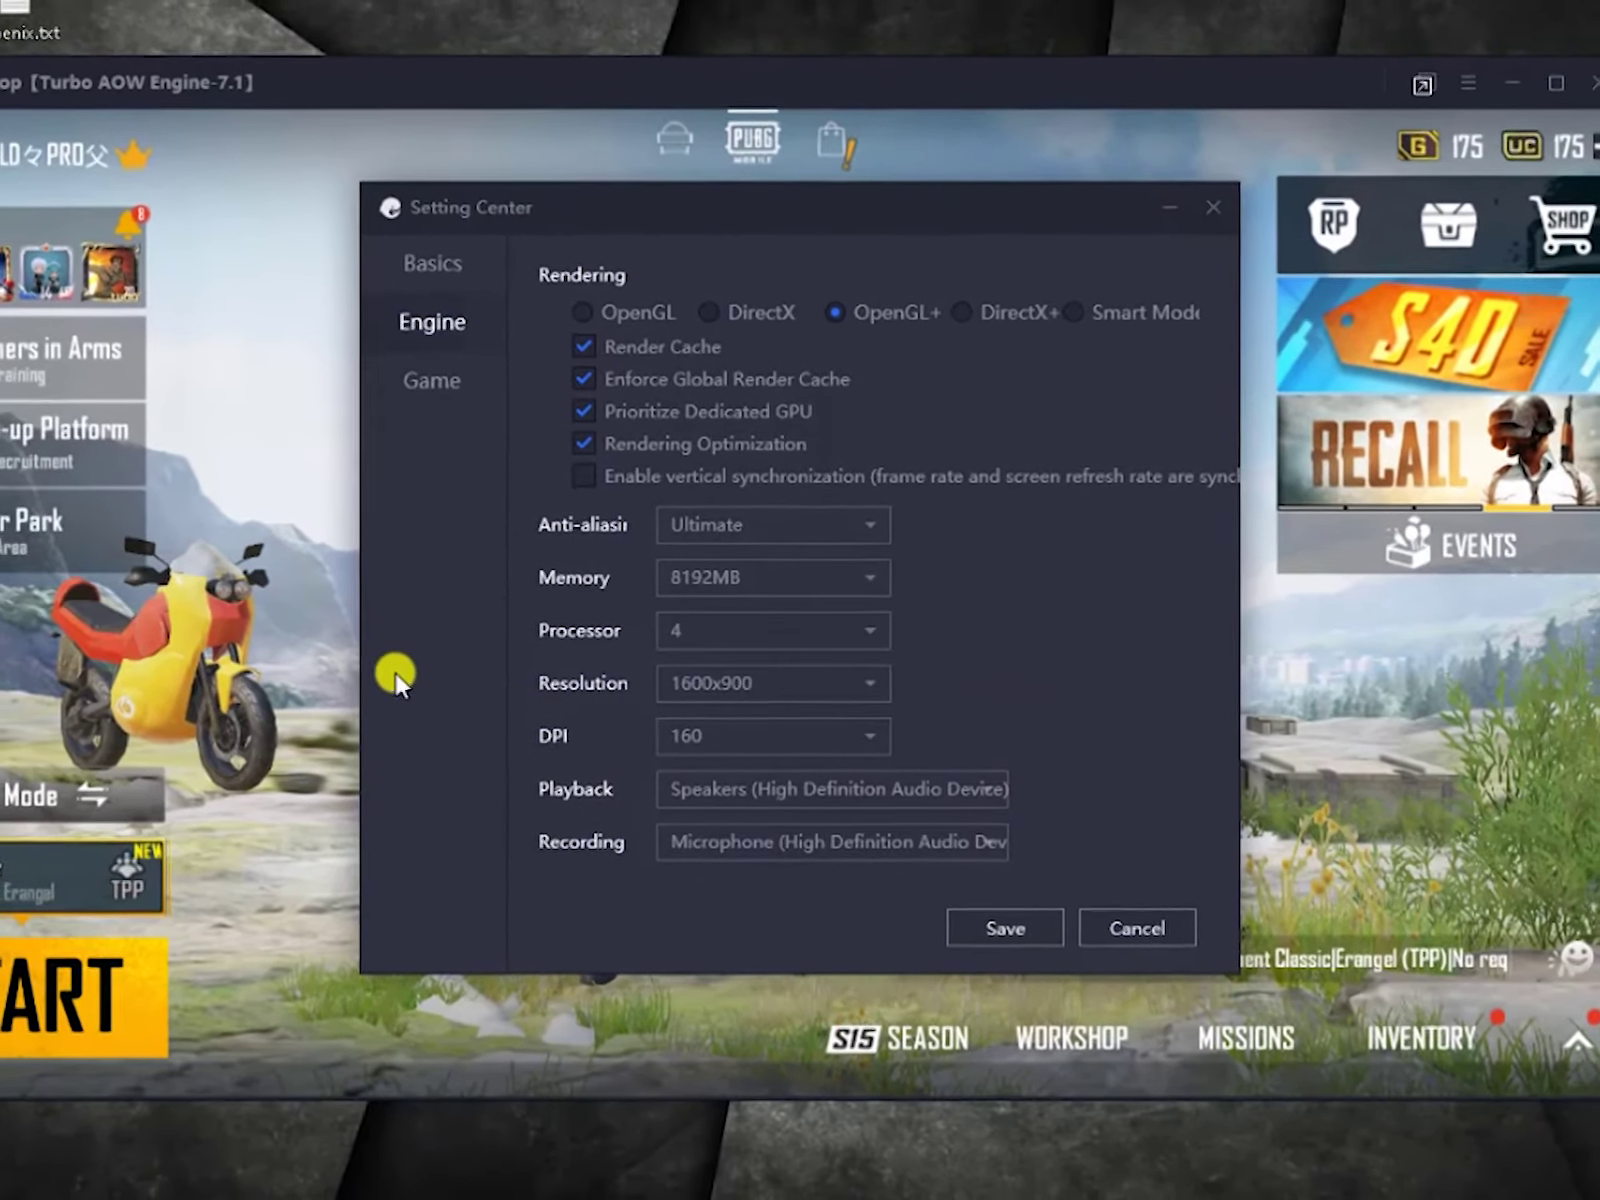
left_click(428, 378)
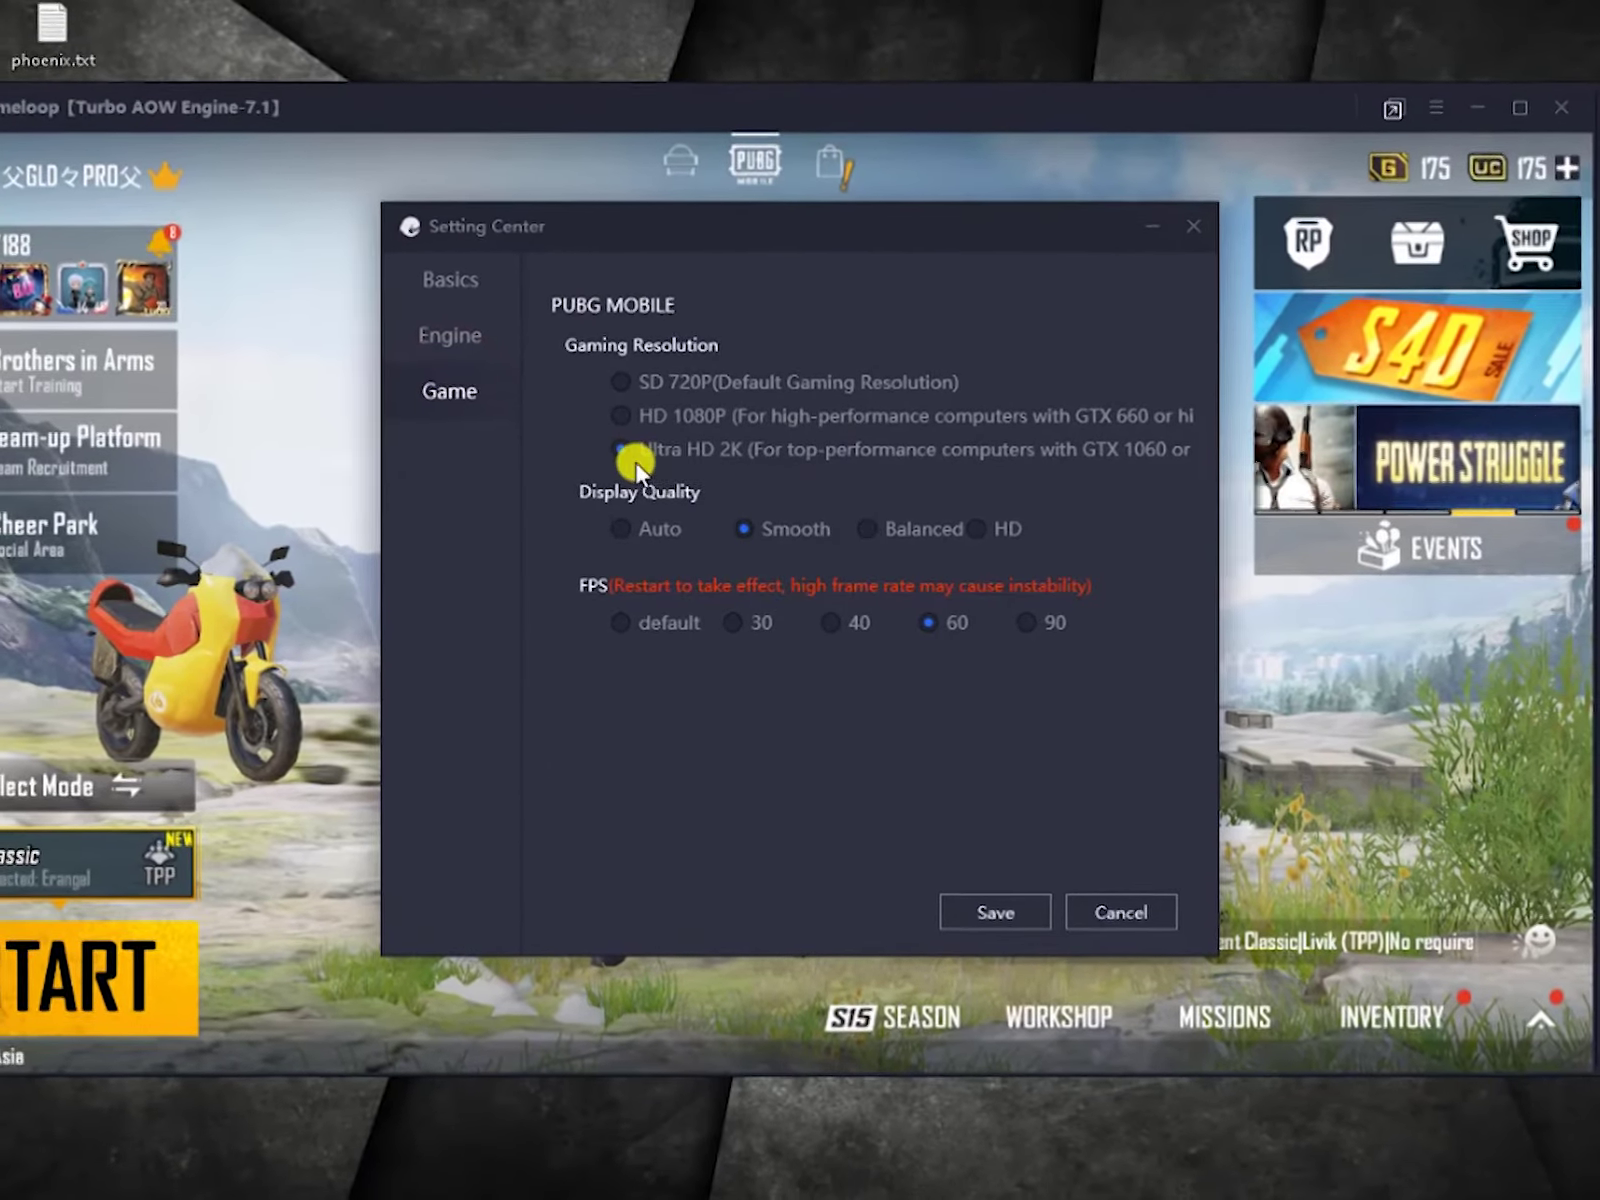
mouse_move(1021, 620)
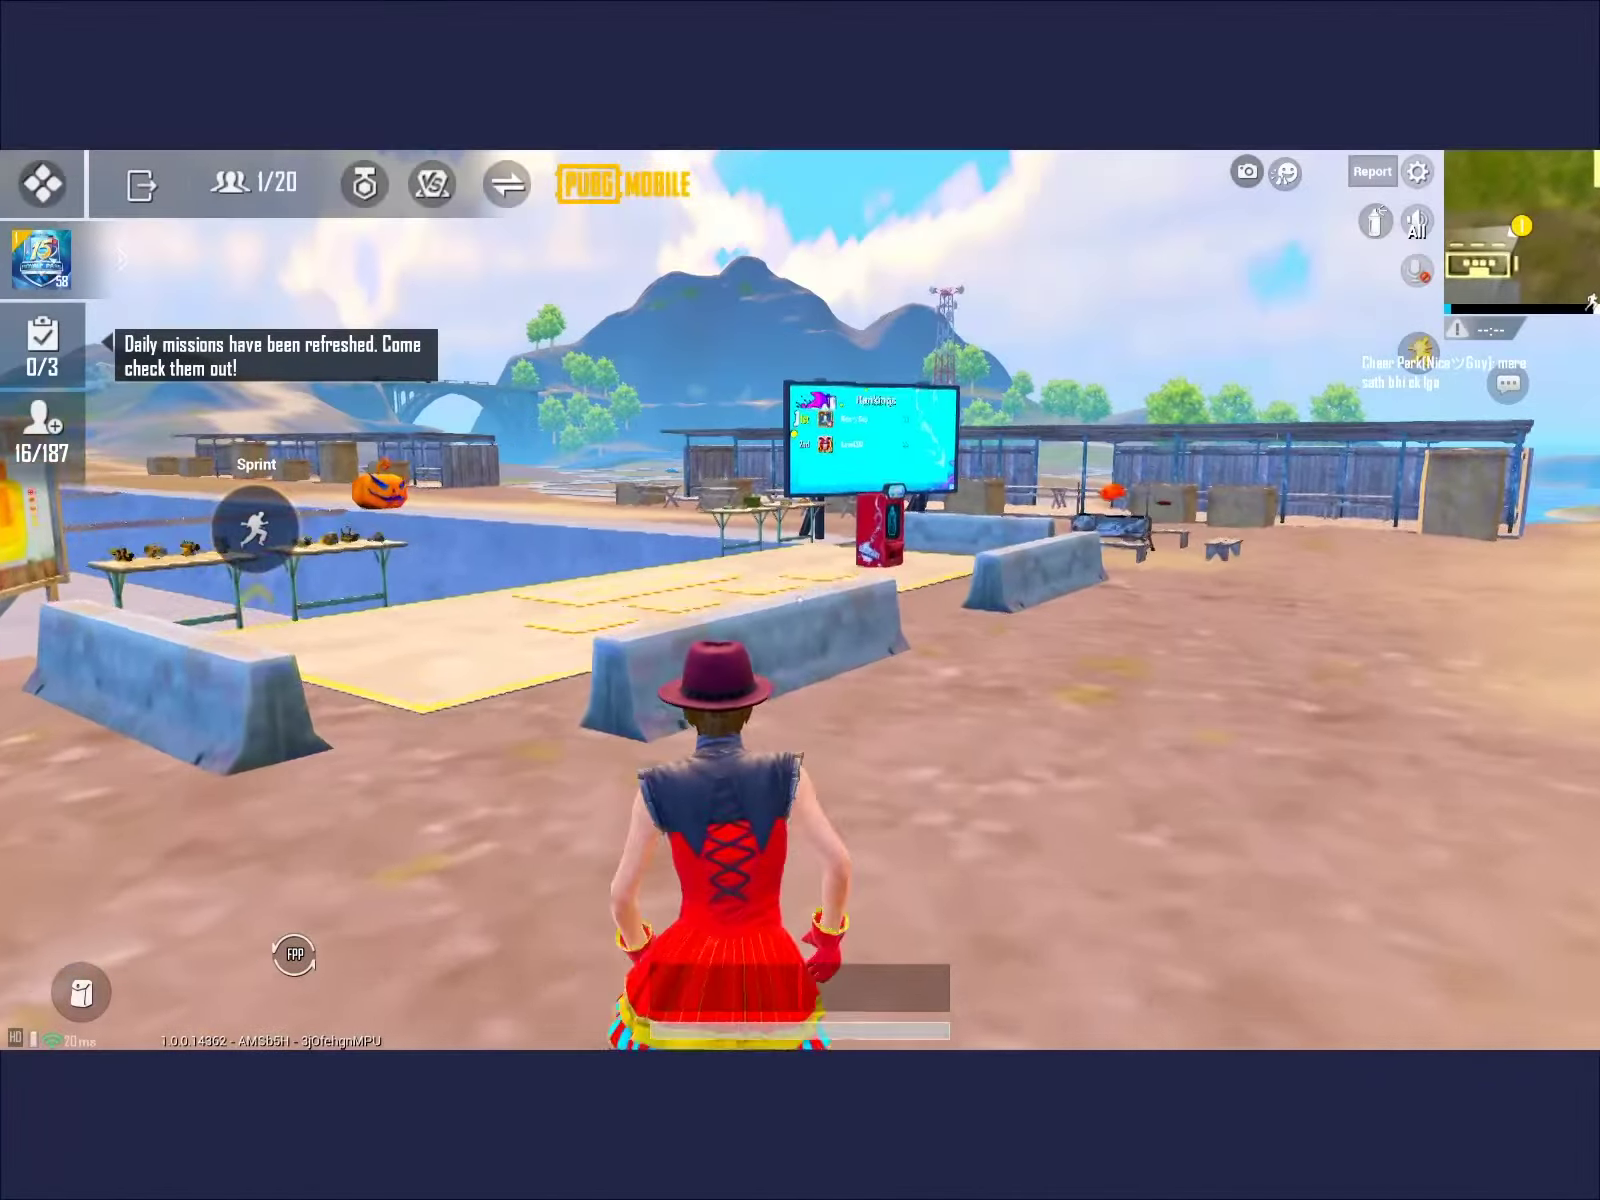
- Run to the weapon tables in Cheer Park and pick up two rifles, including the SCAR-L
key("space")
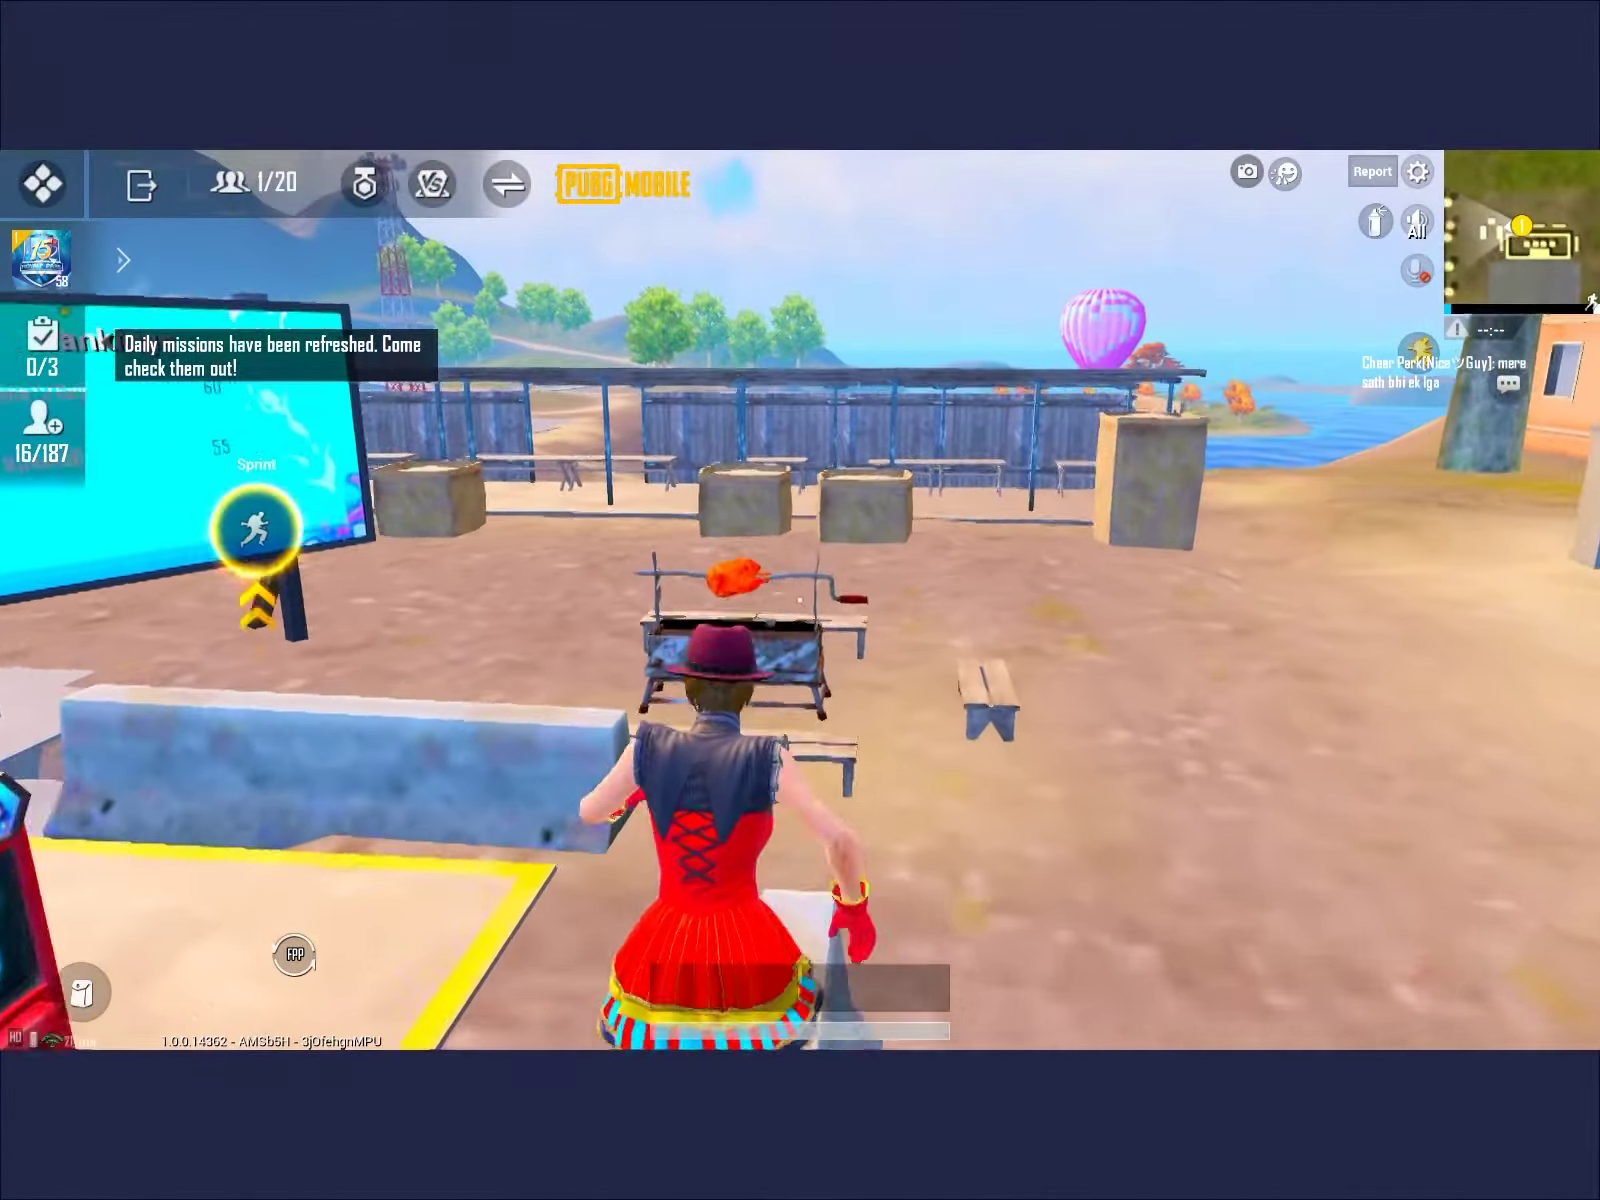
key("space")
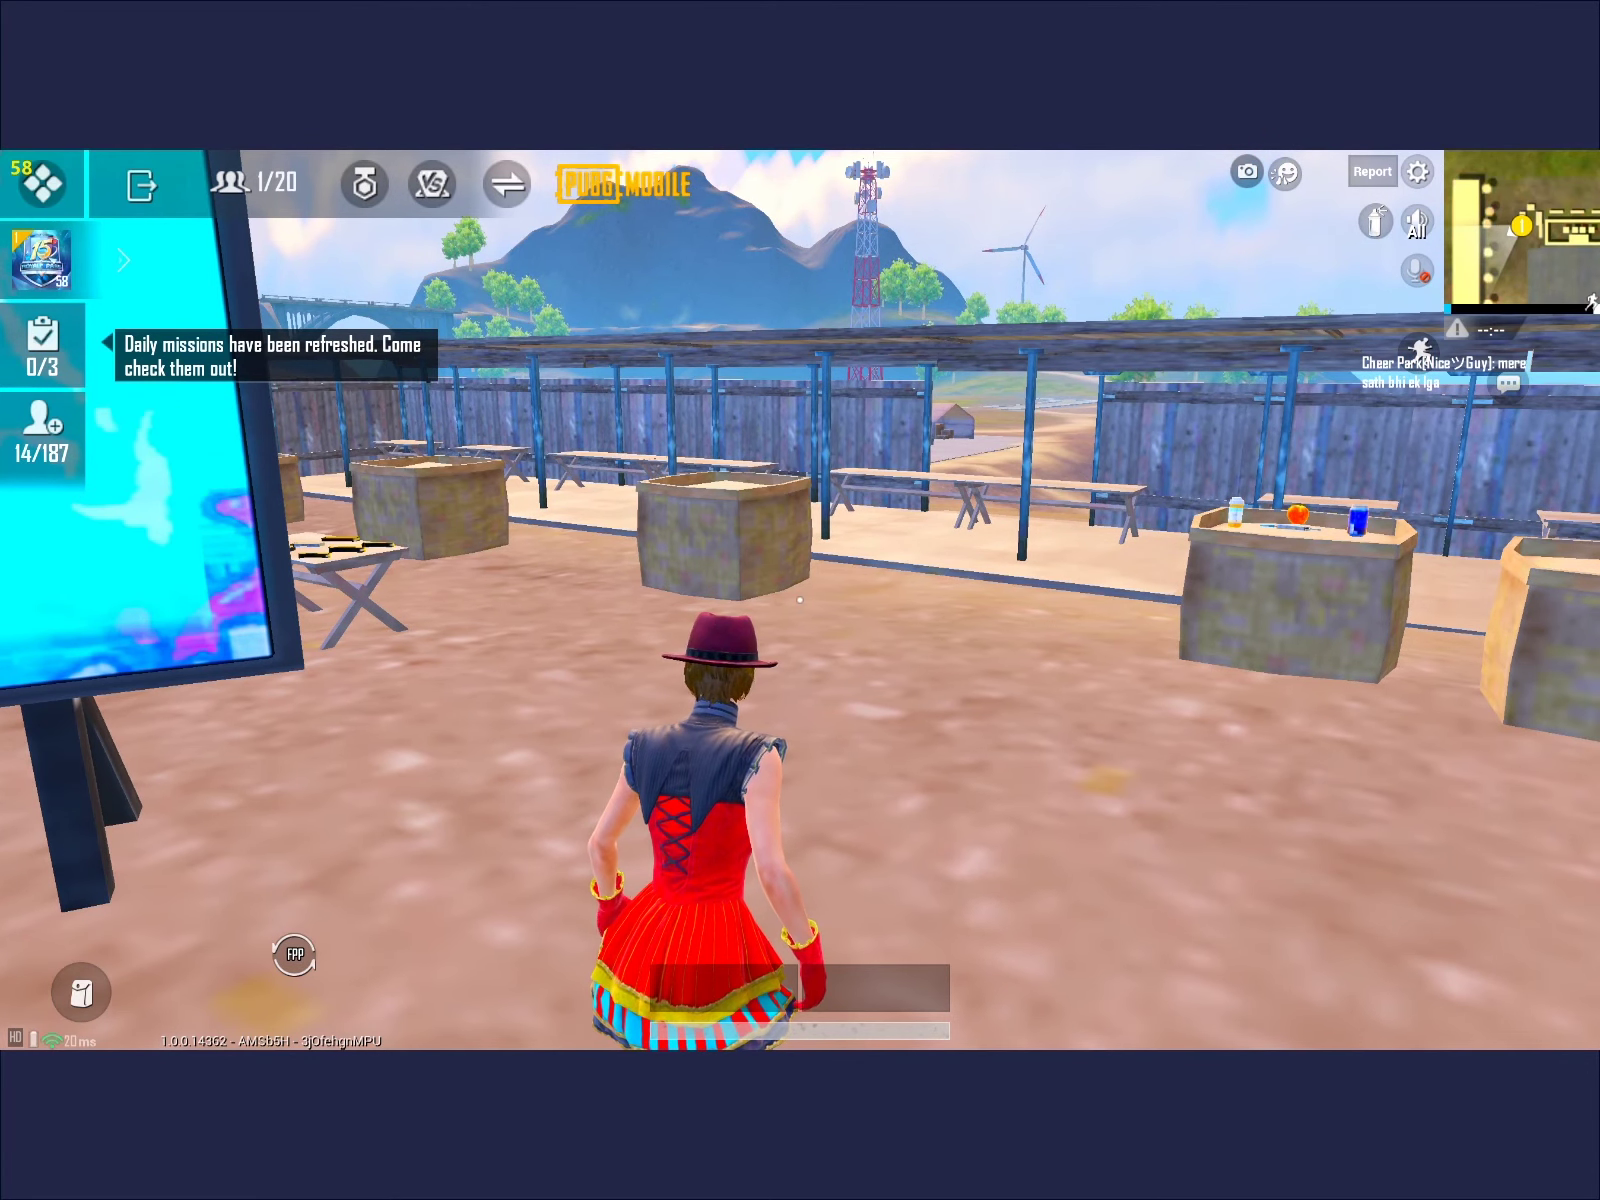
key("w")
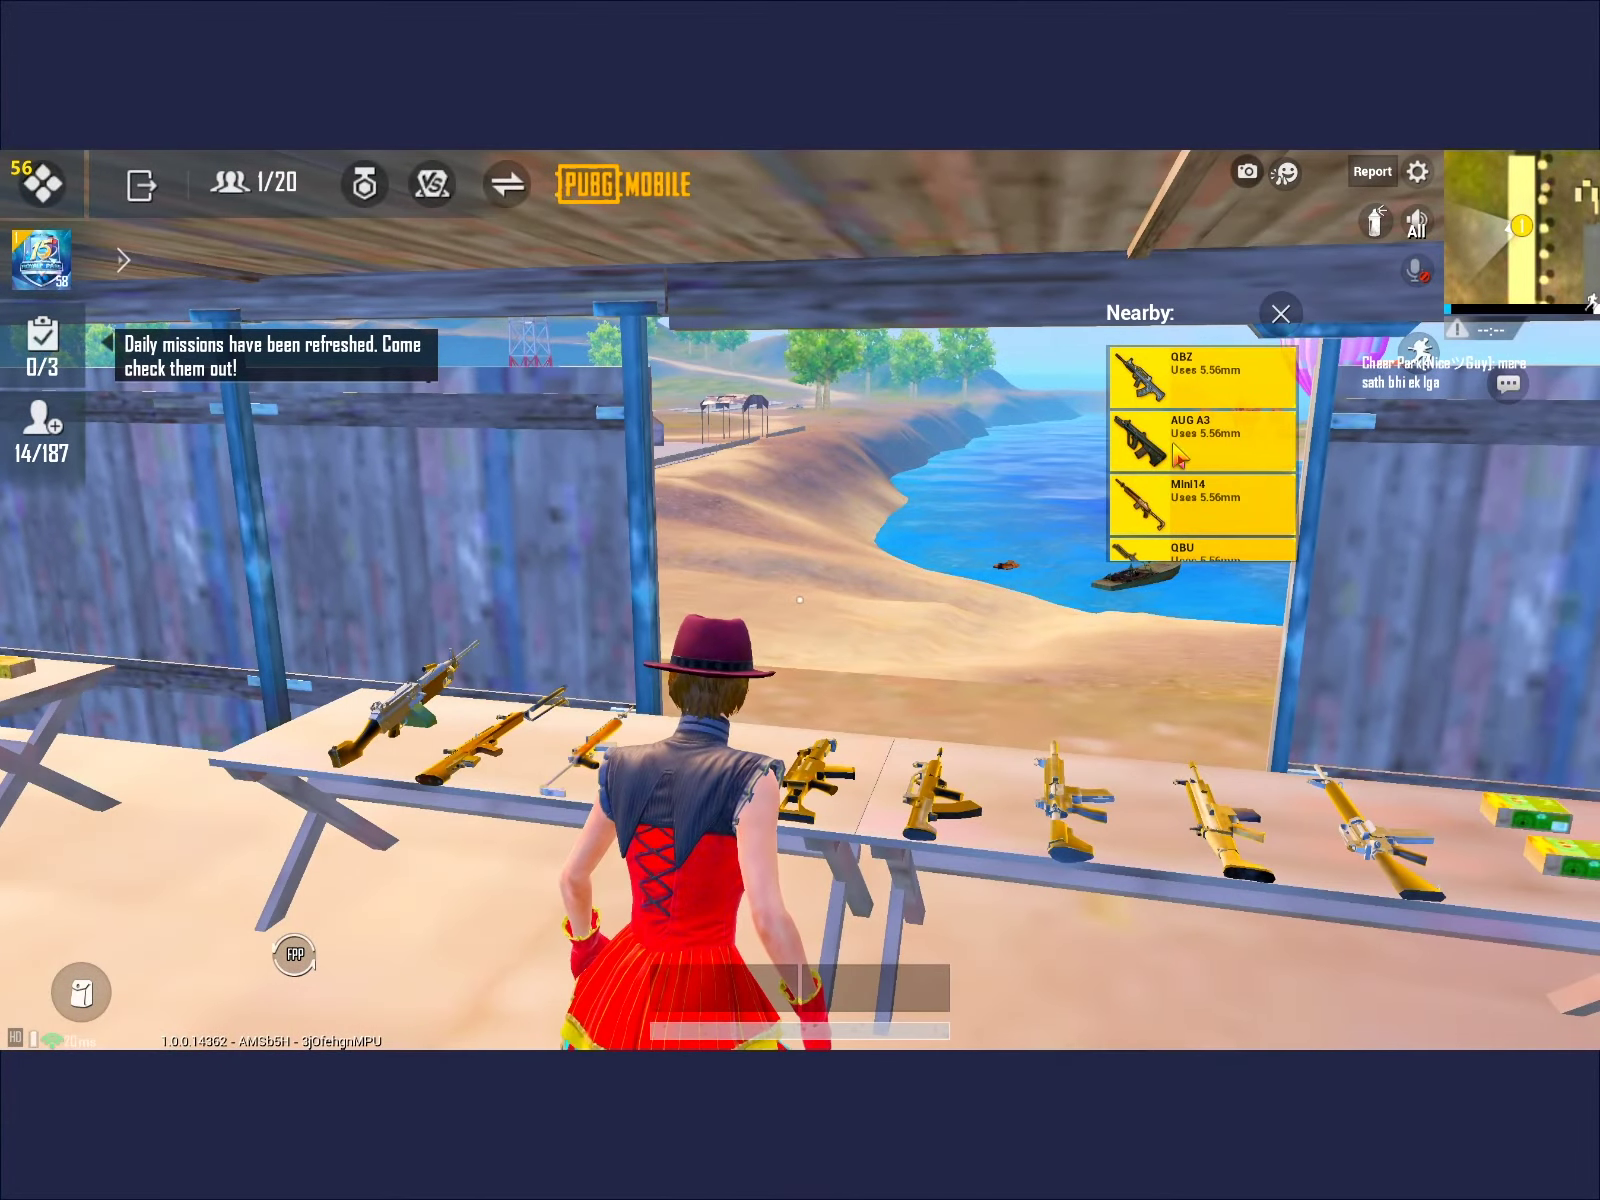
left_click(1184, 455)
key("d")
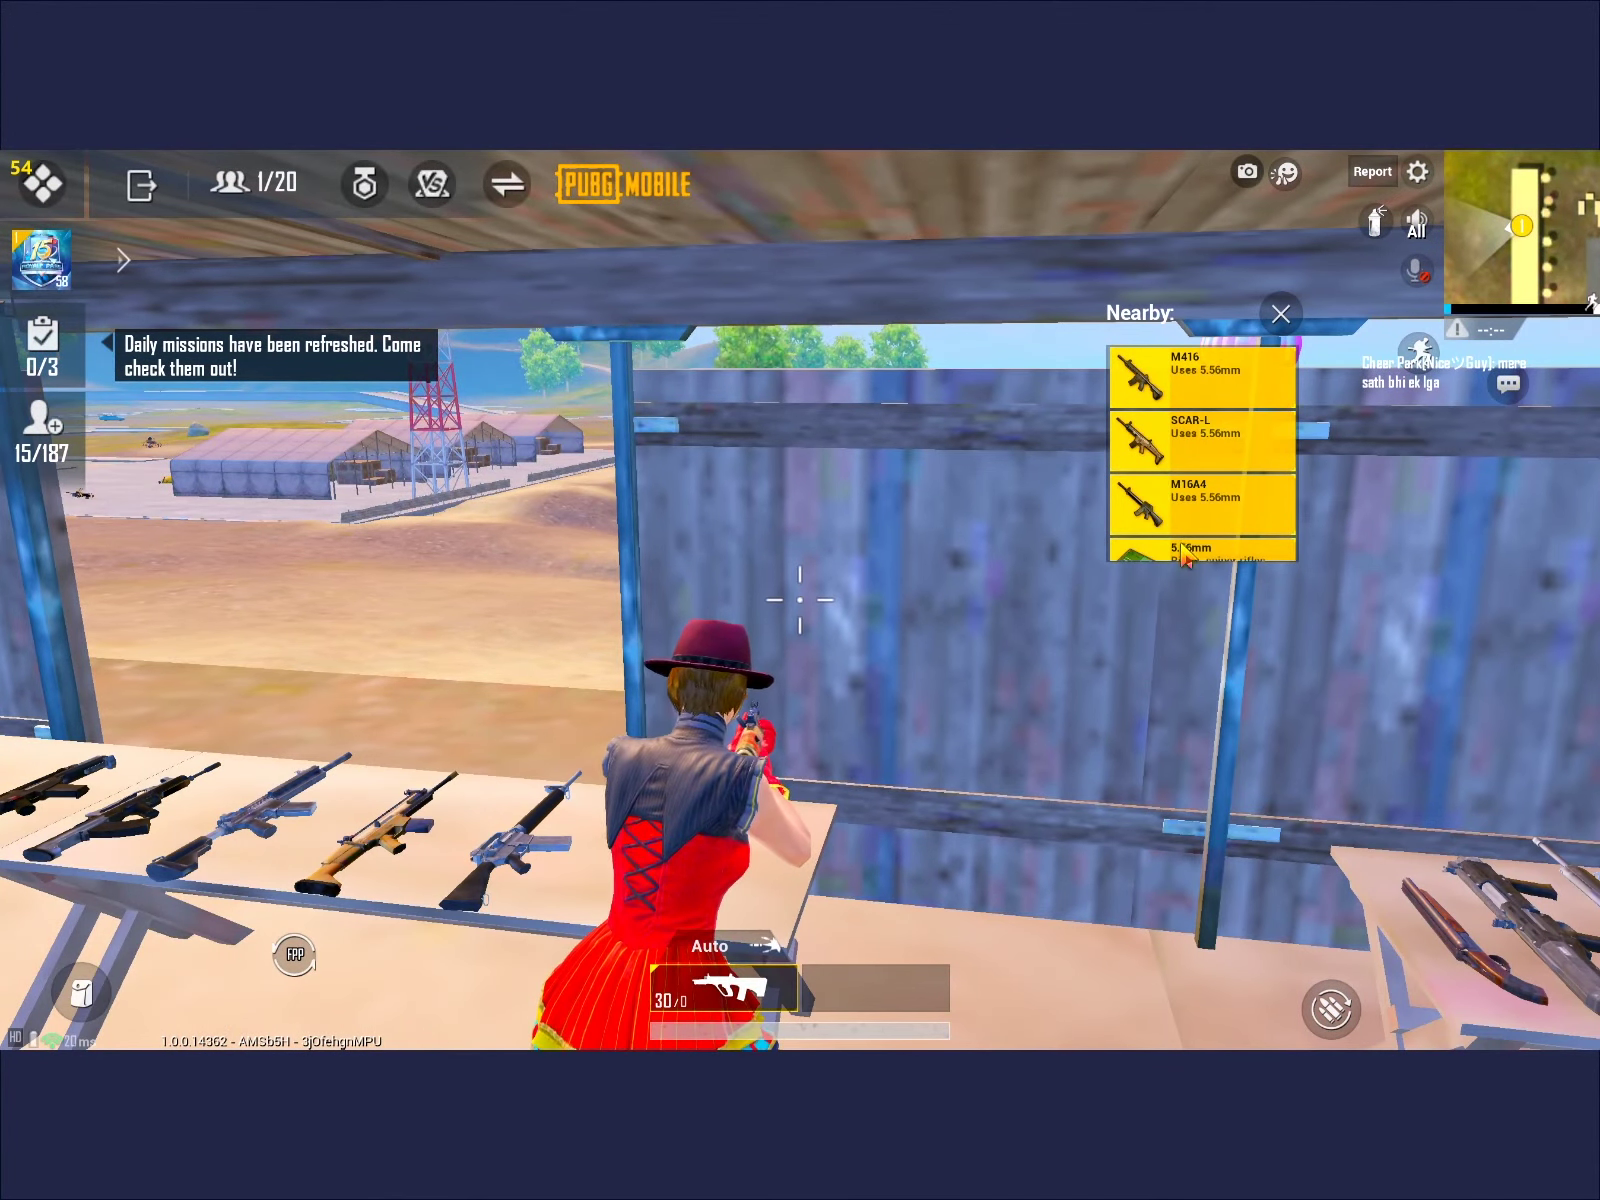
left_click(1167, 397)
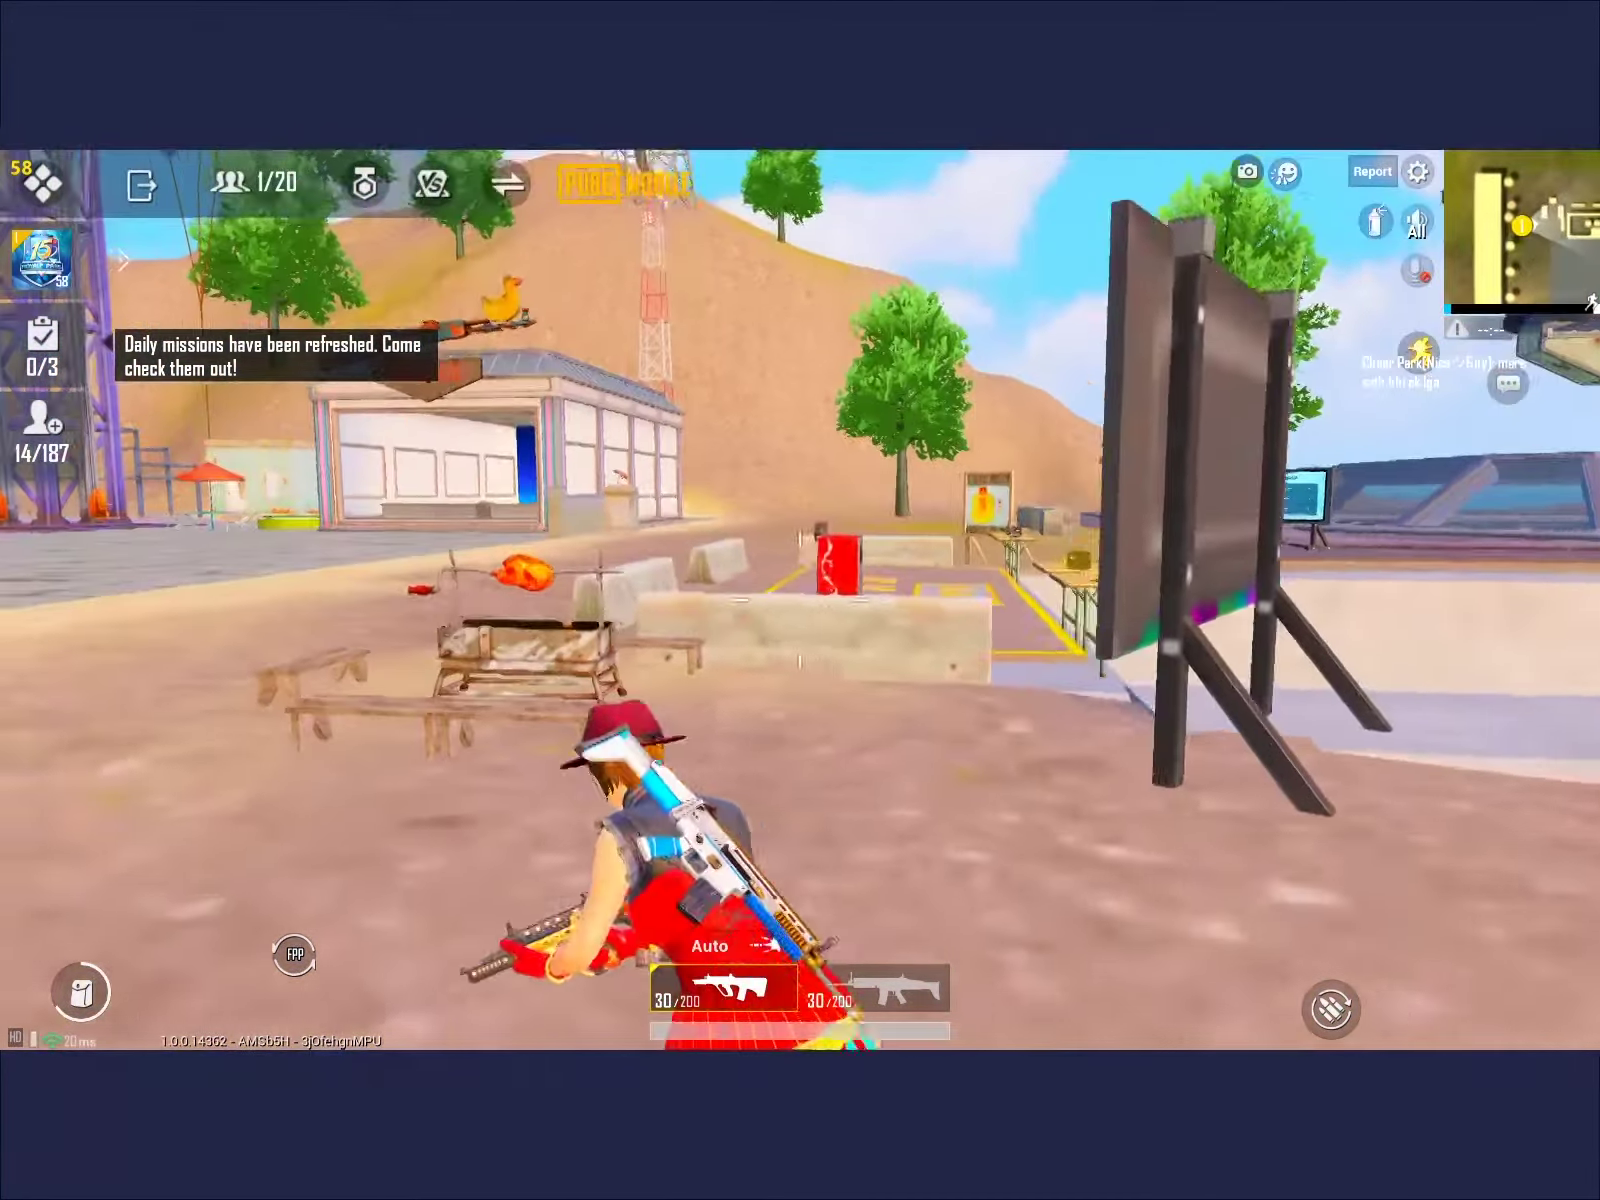
- Run through Cheer Park and along the sunken channel to test how smoothly the game plays
key("w")
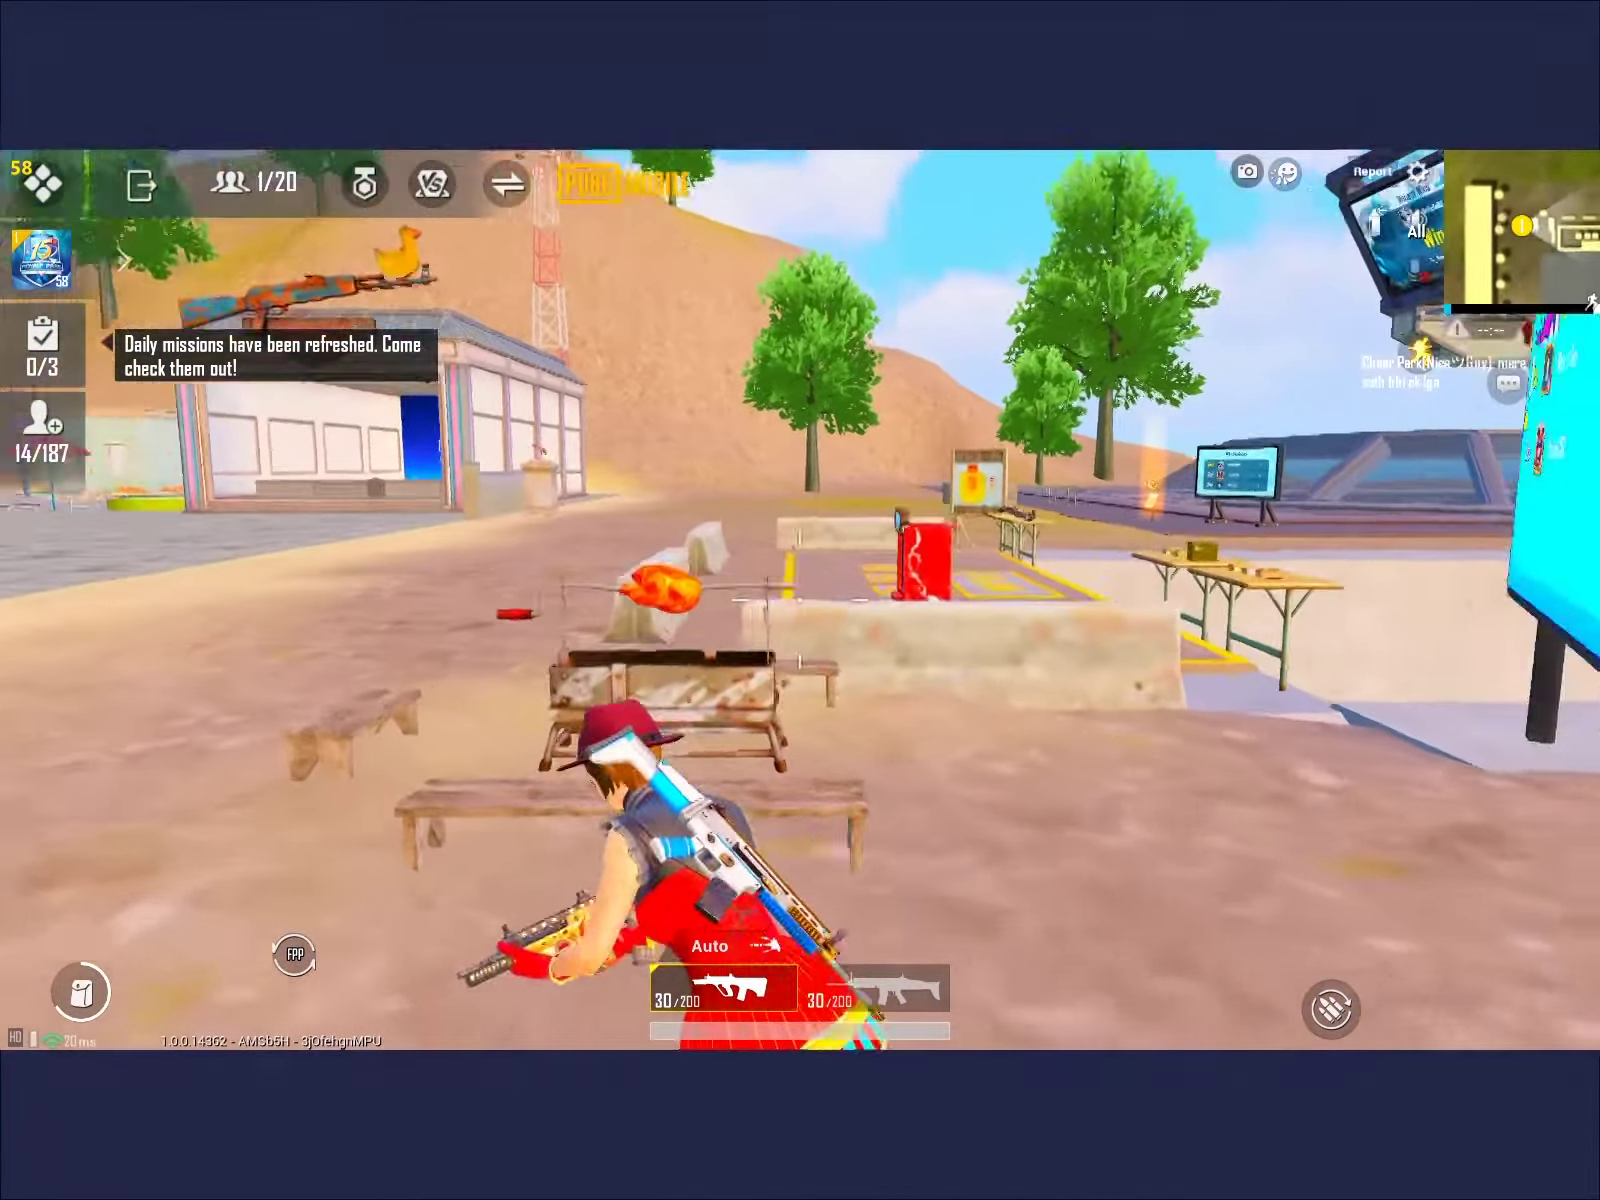
key("w")
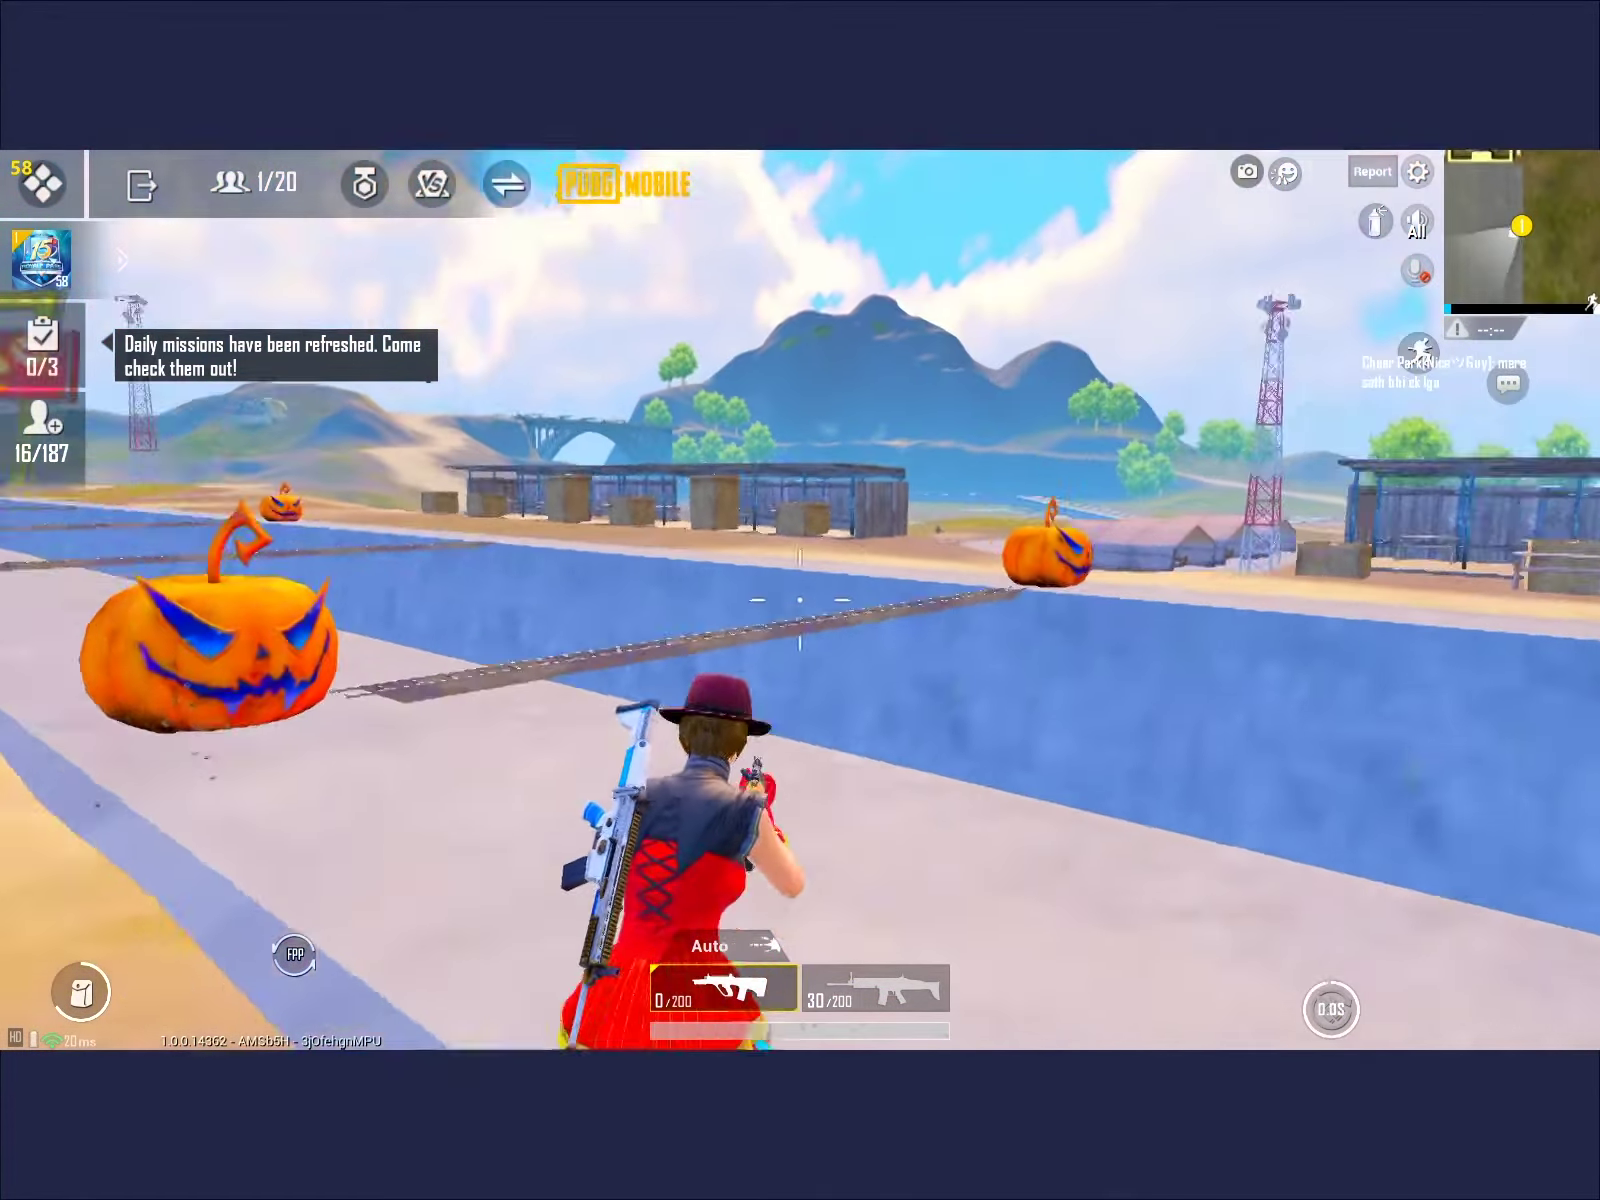
key("w")
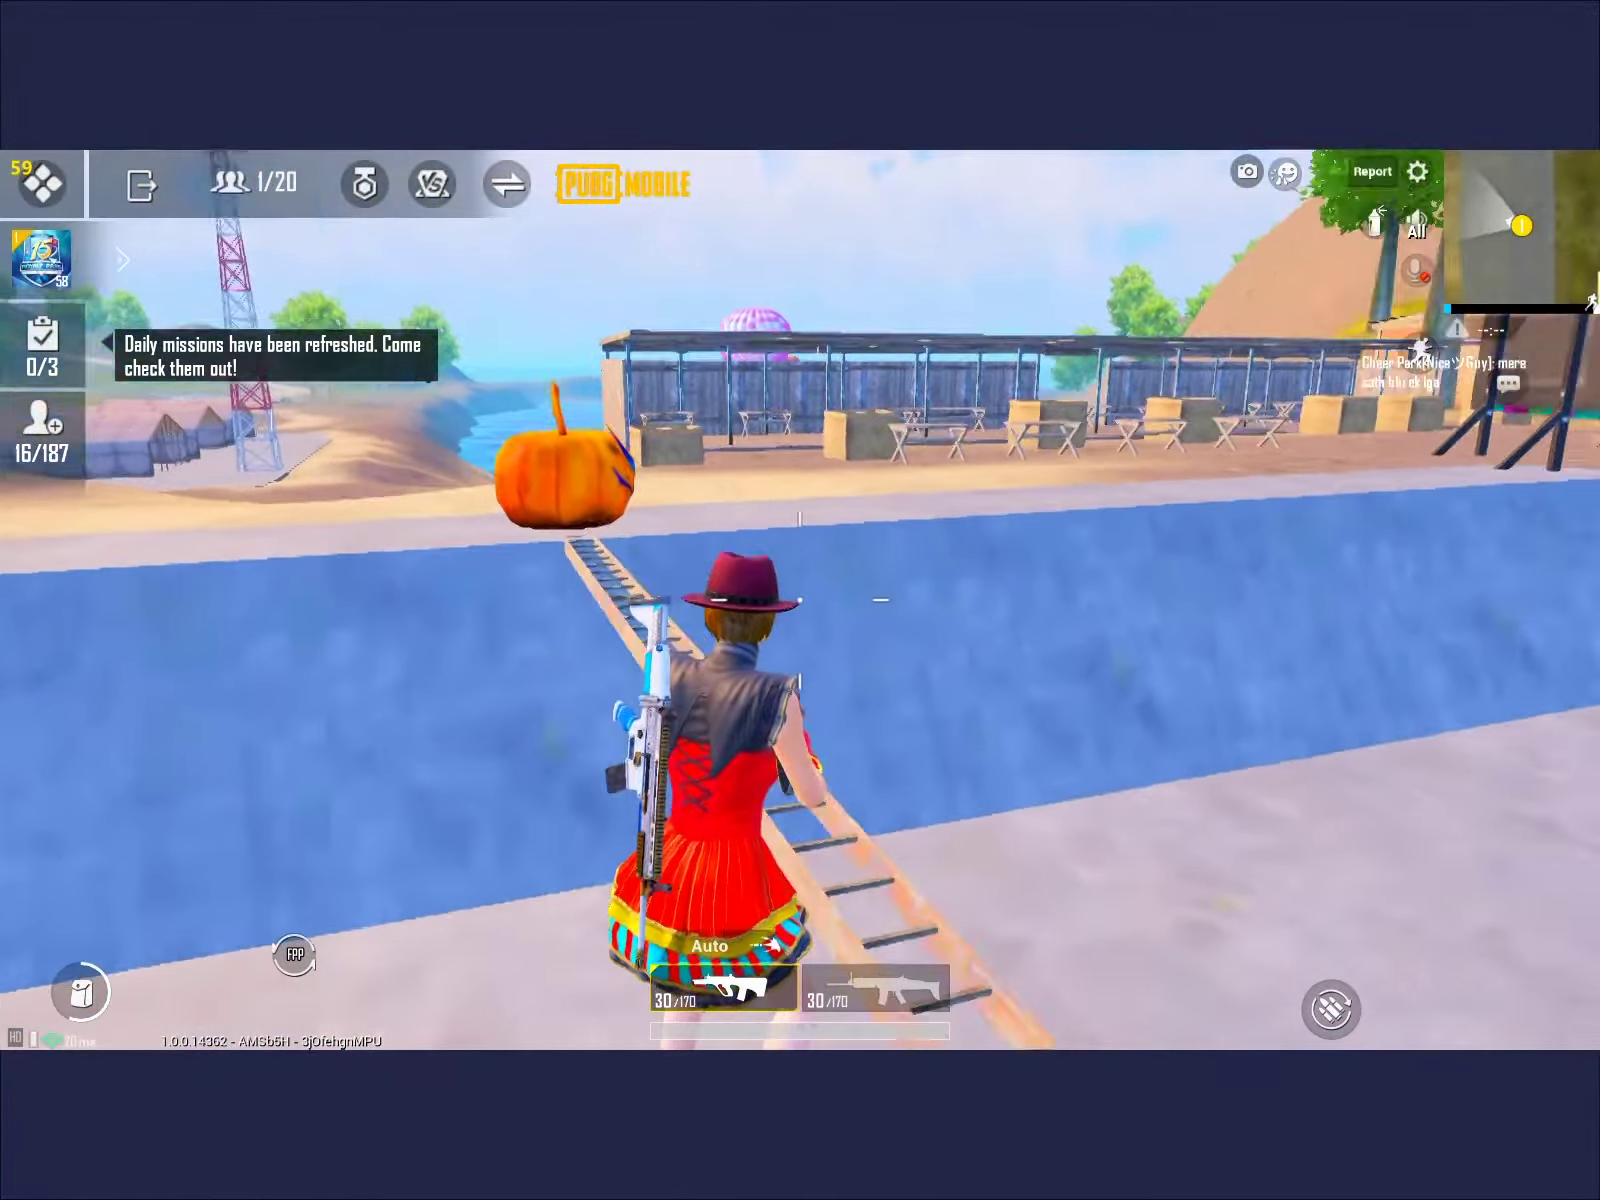
key("w")
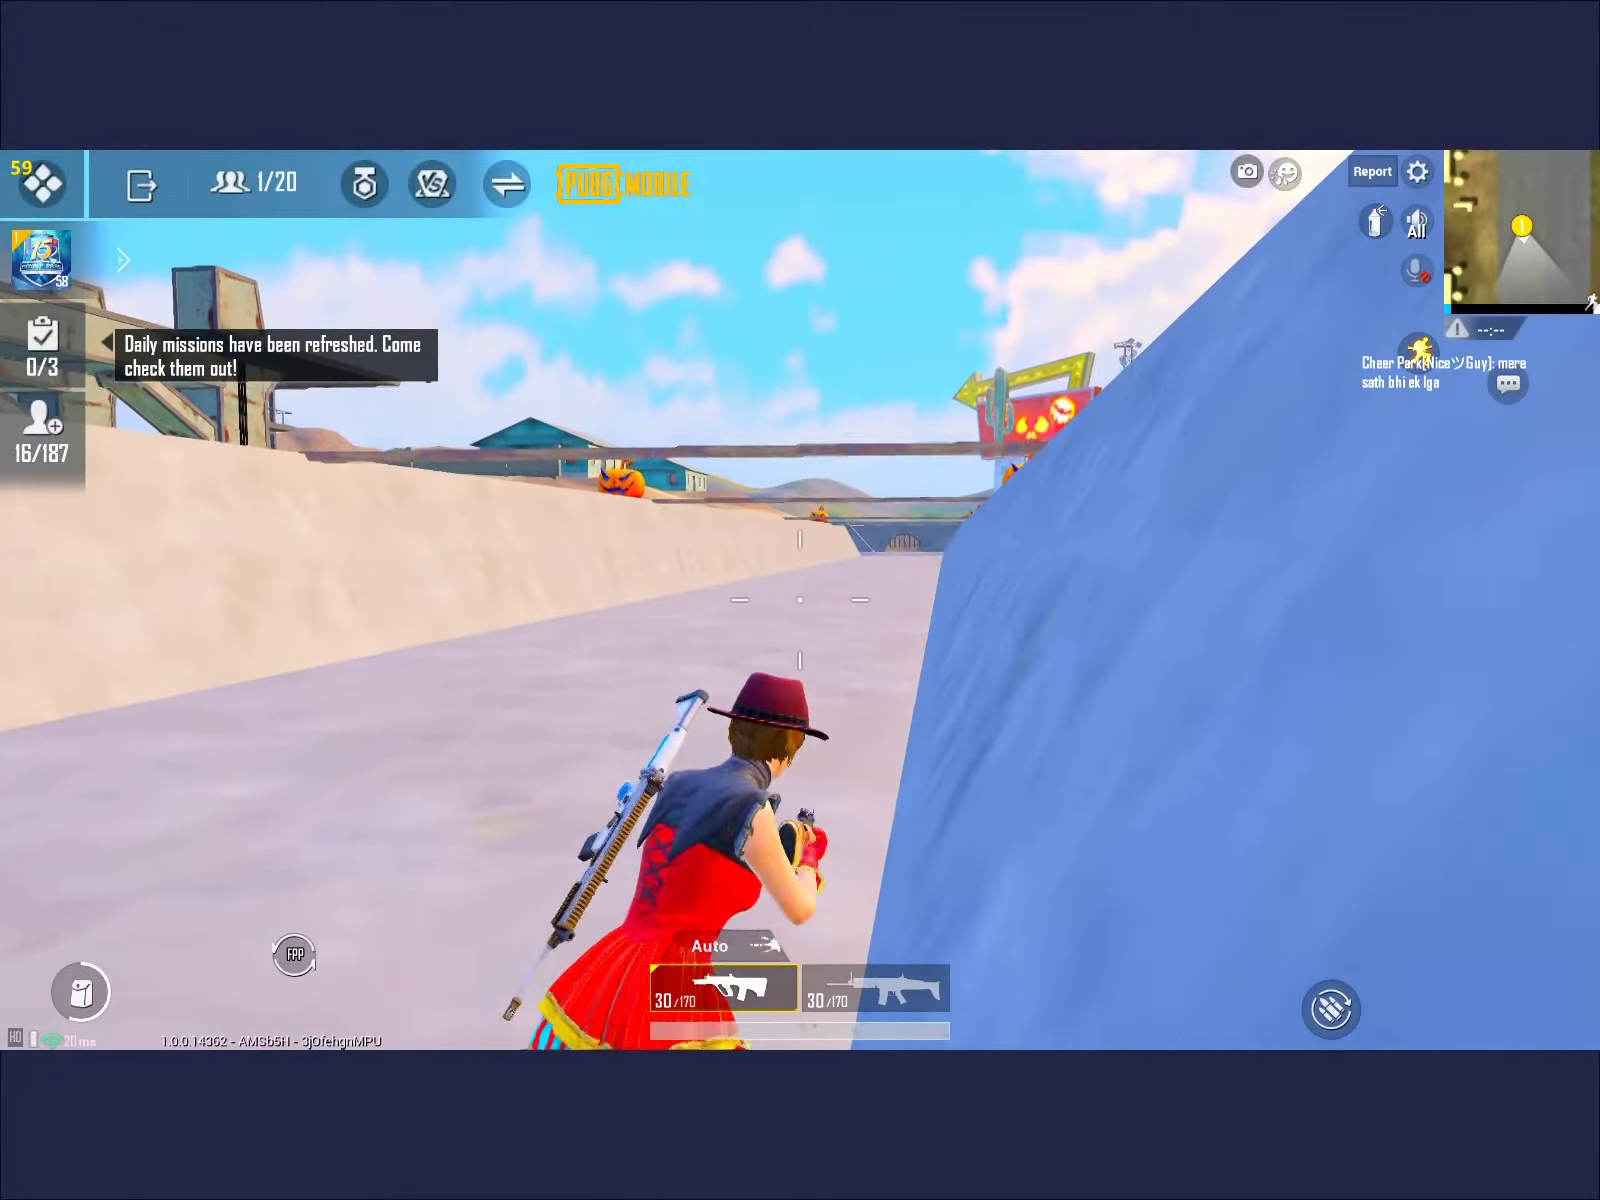
key("w")
key("w")
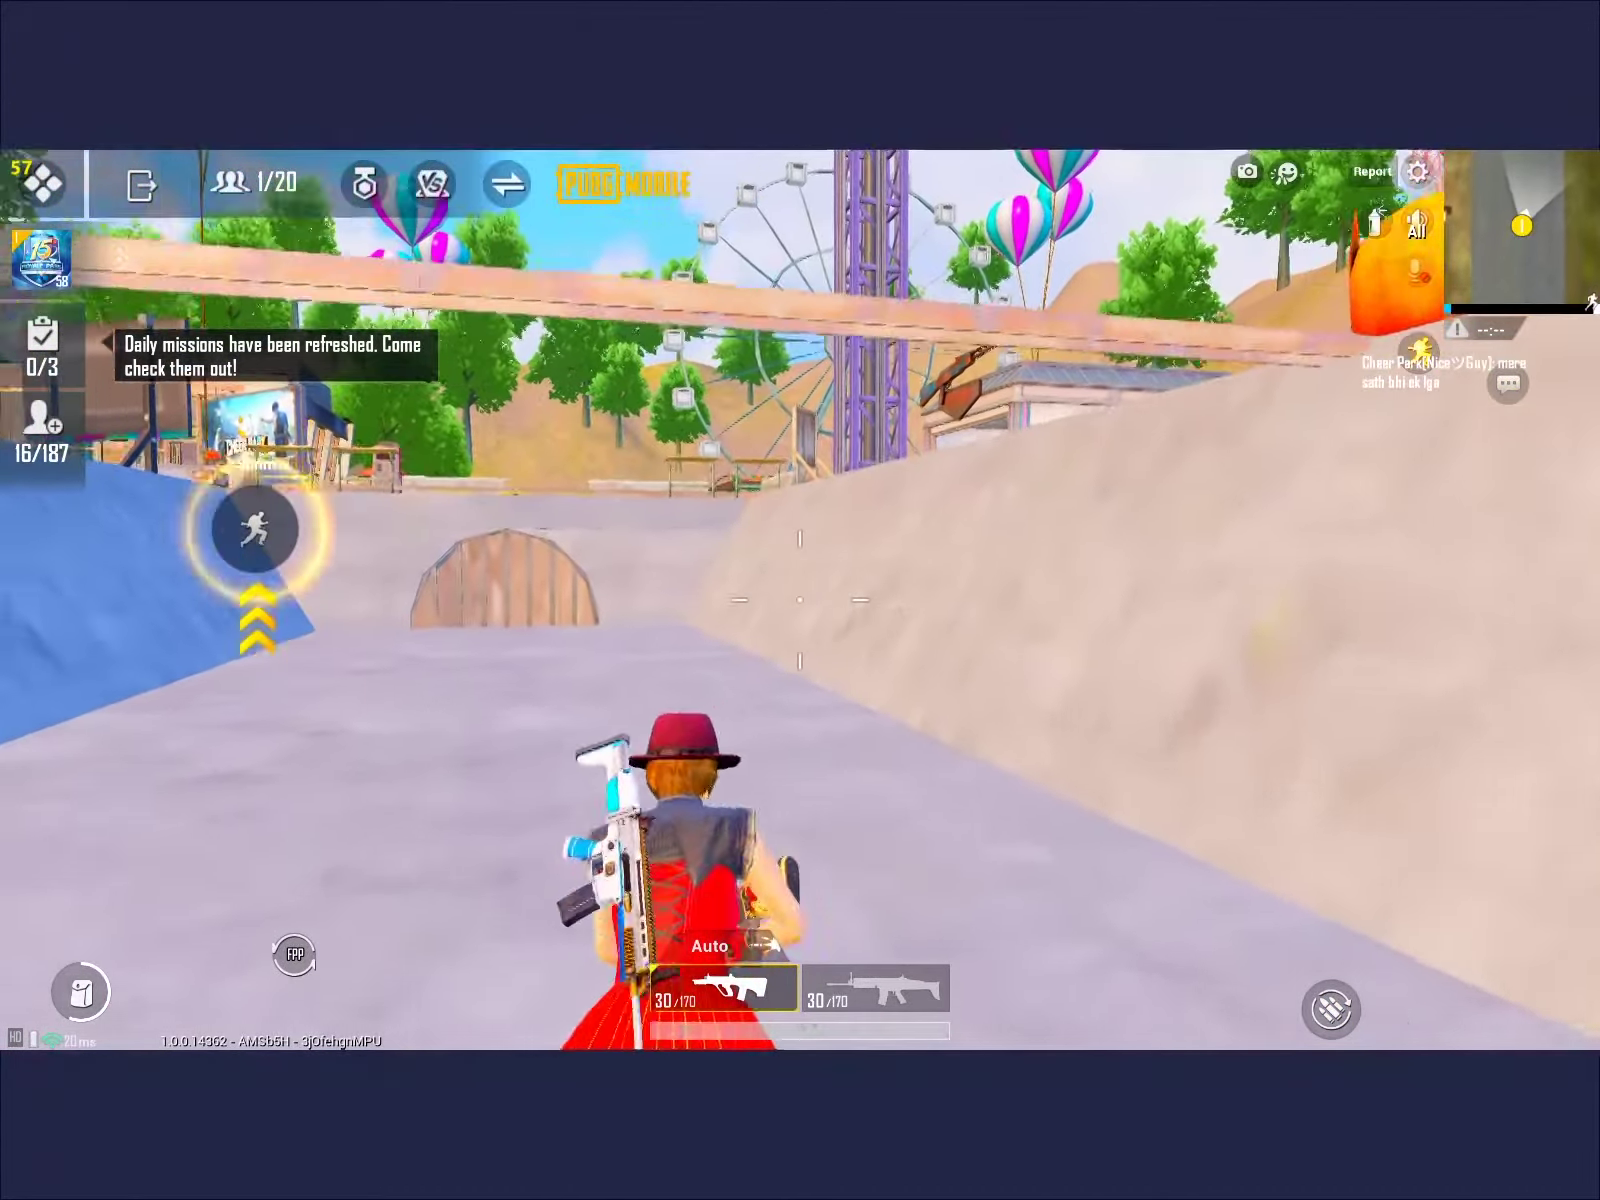
key("w")
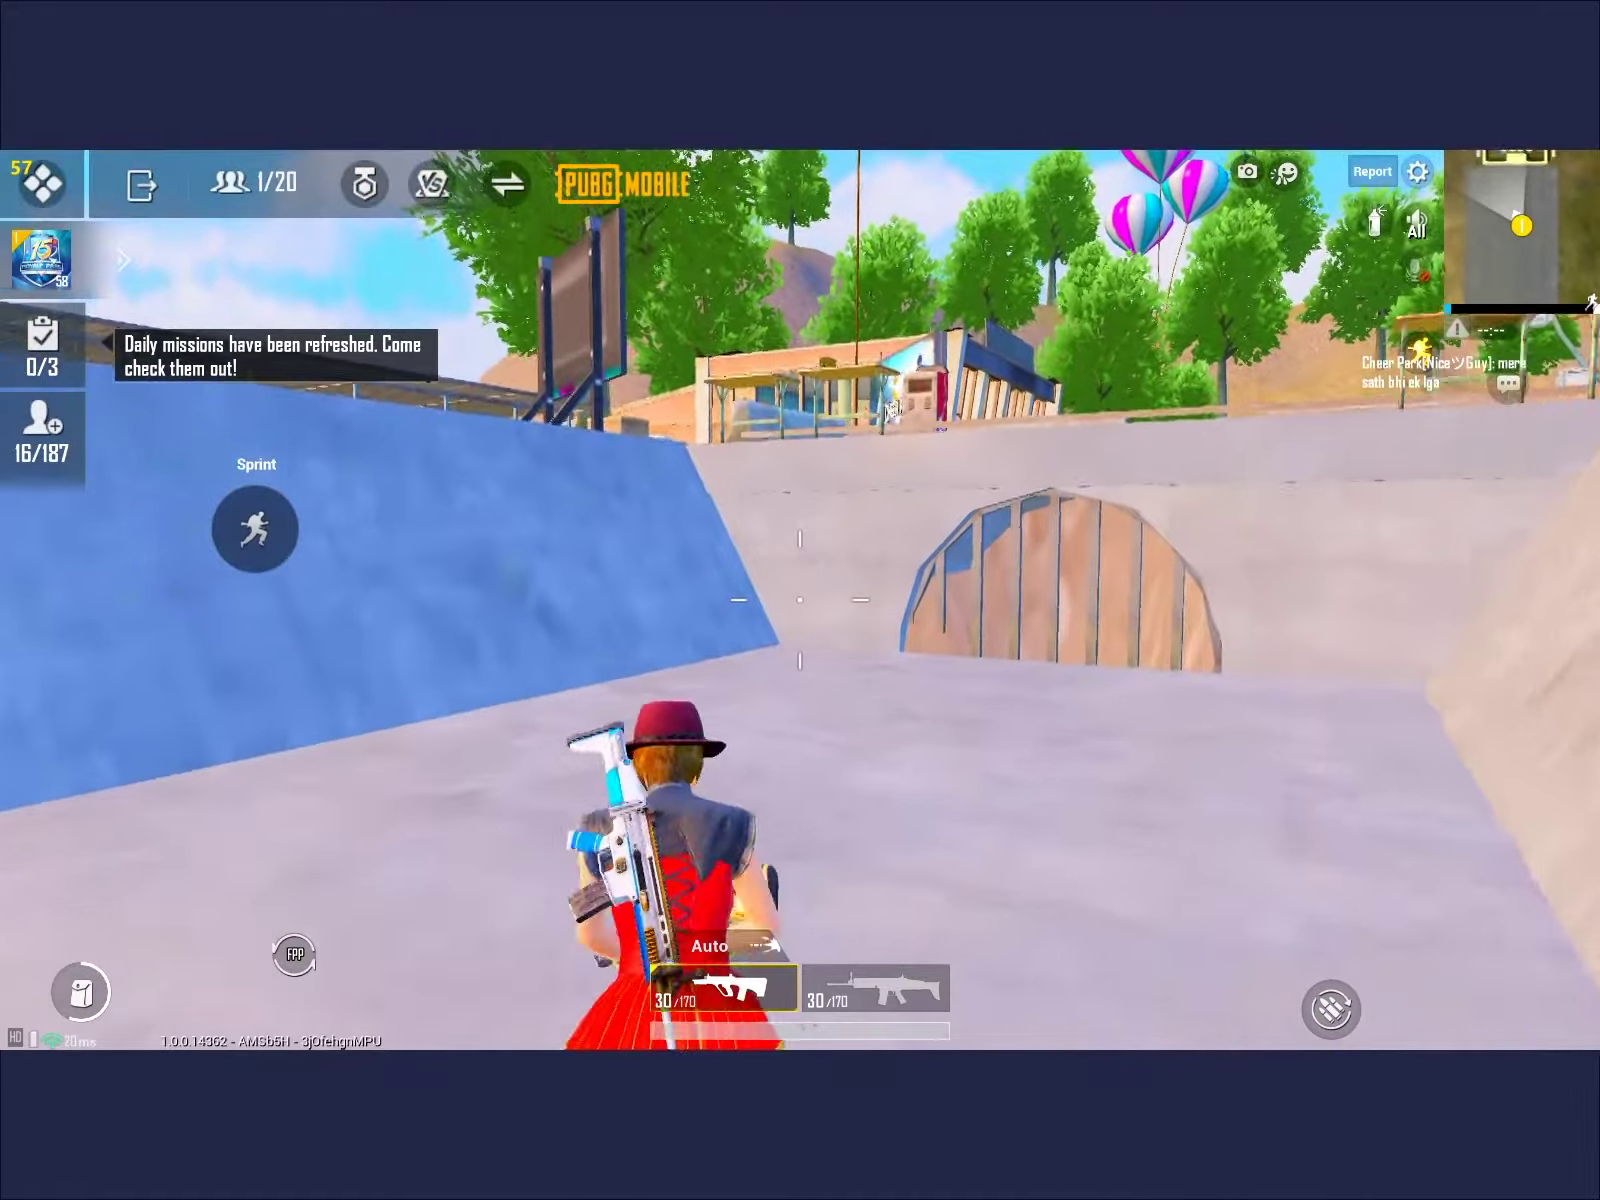
key("w")
key("space")
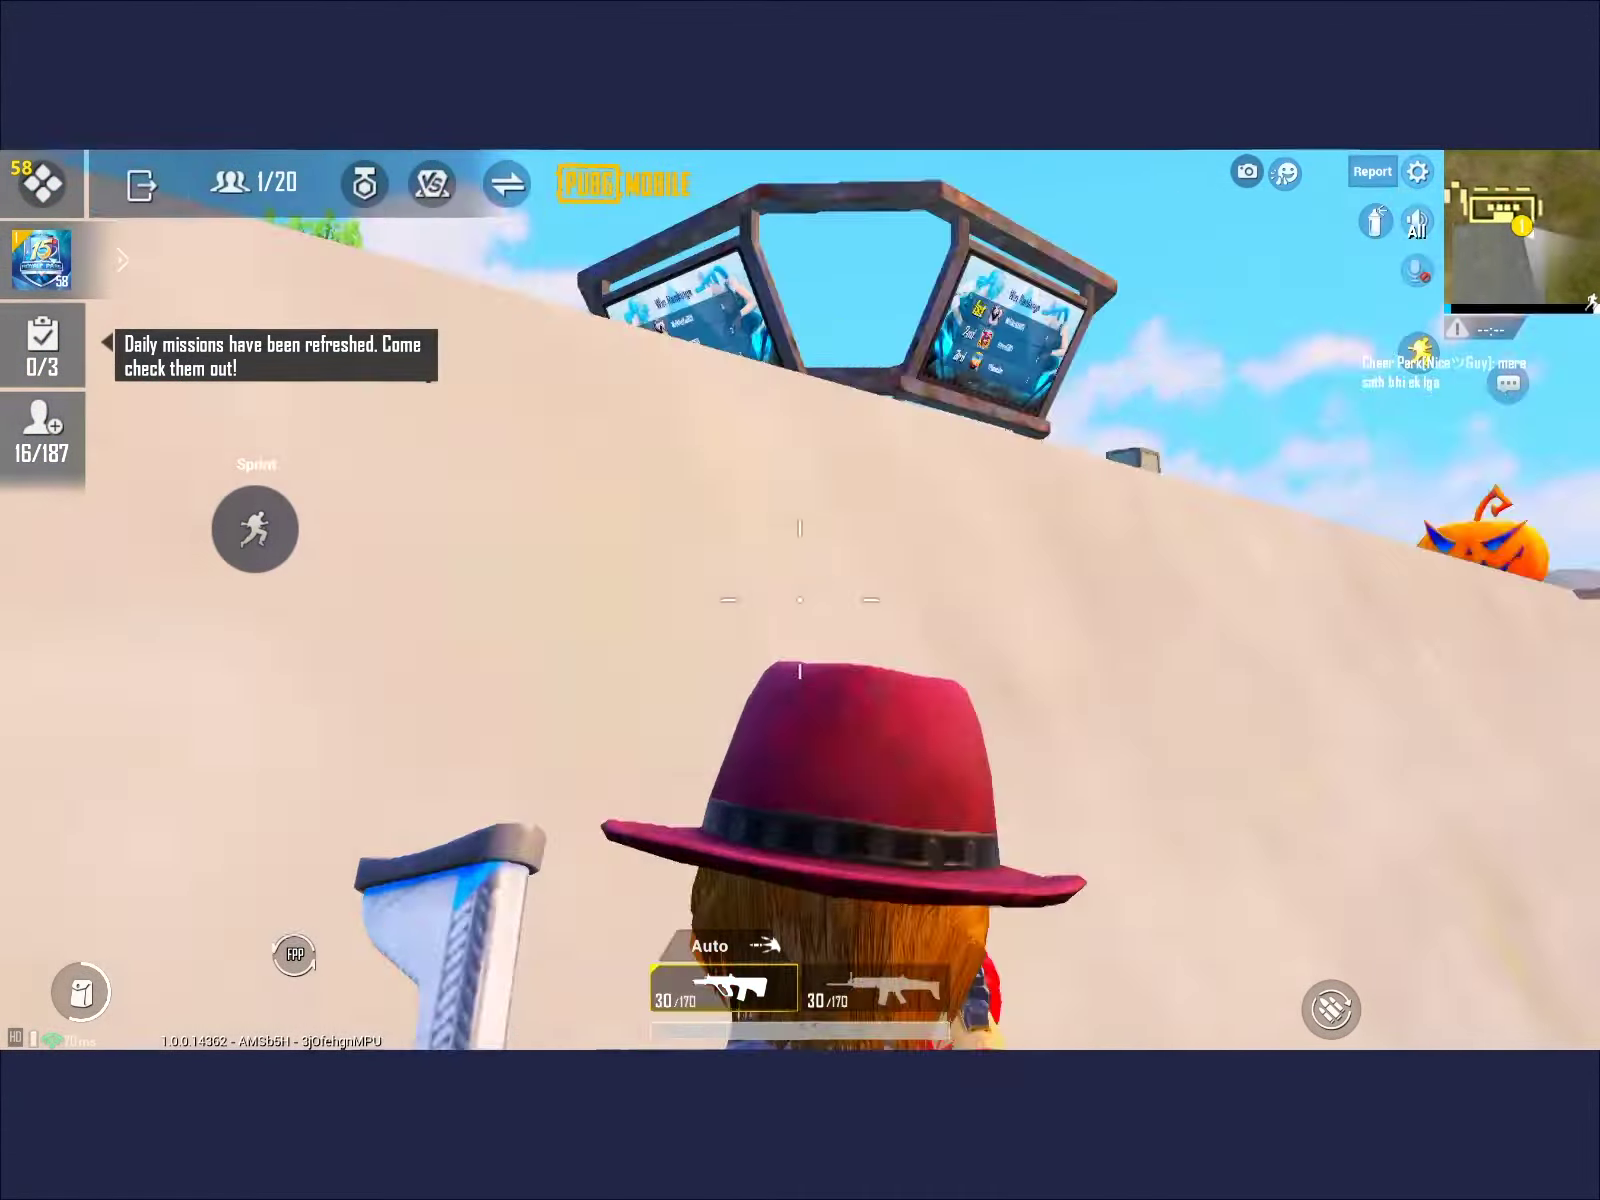
key("w")
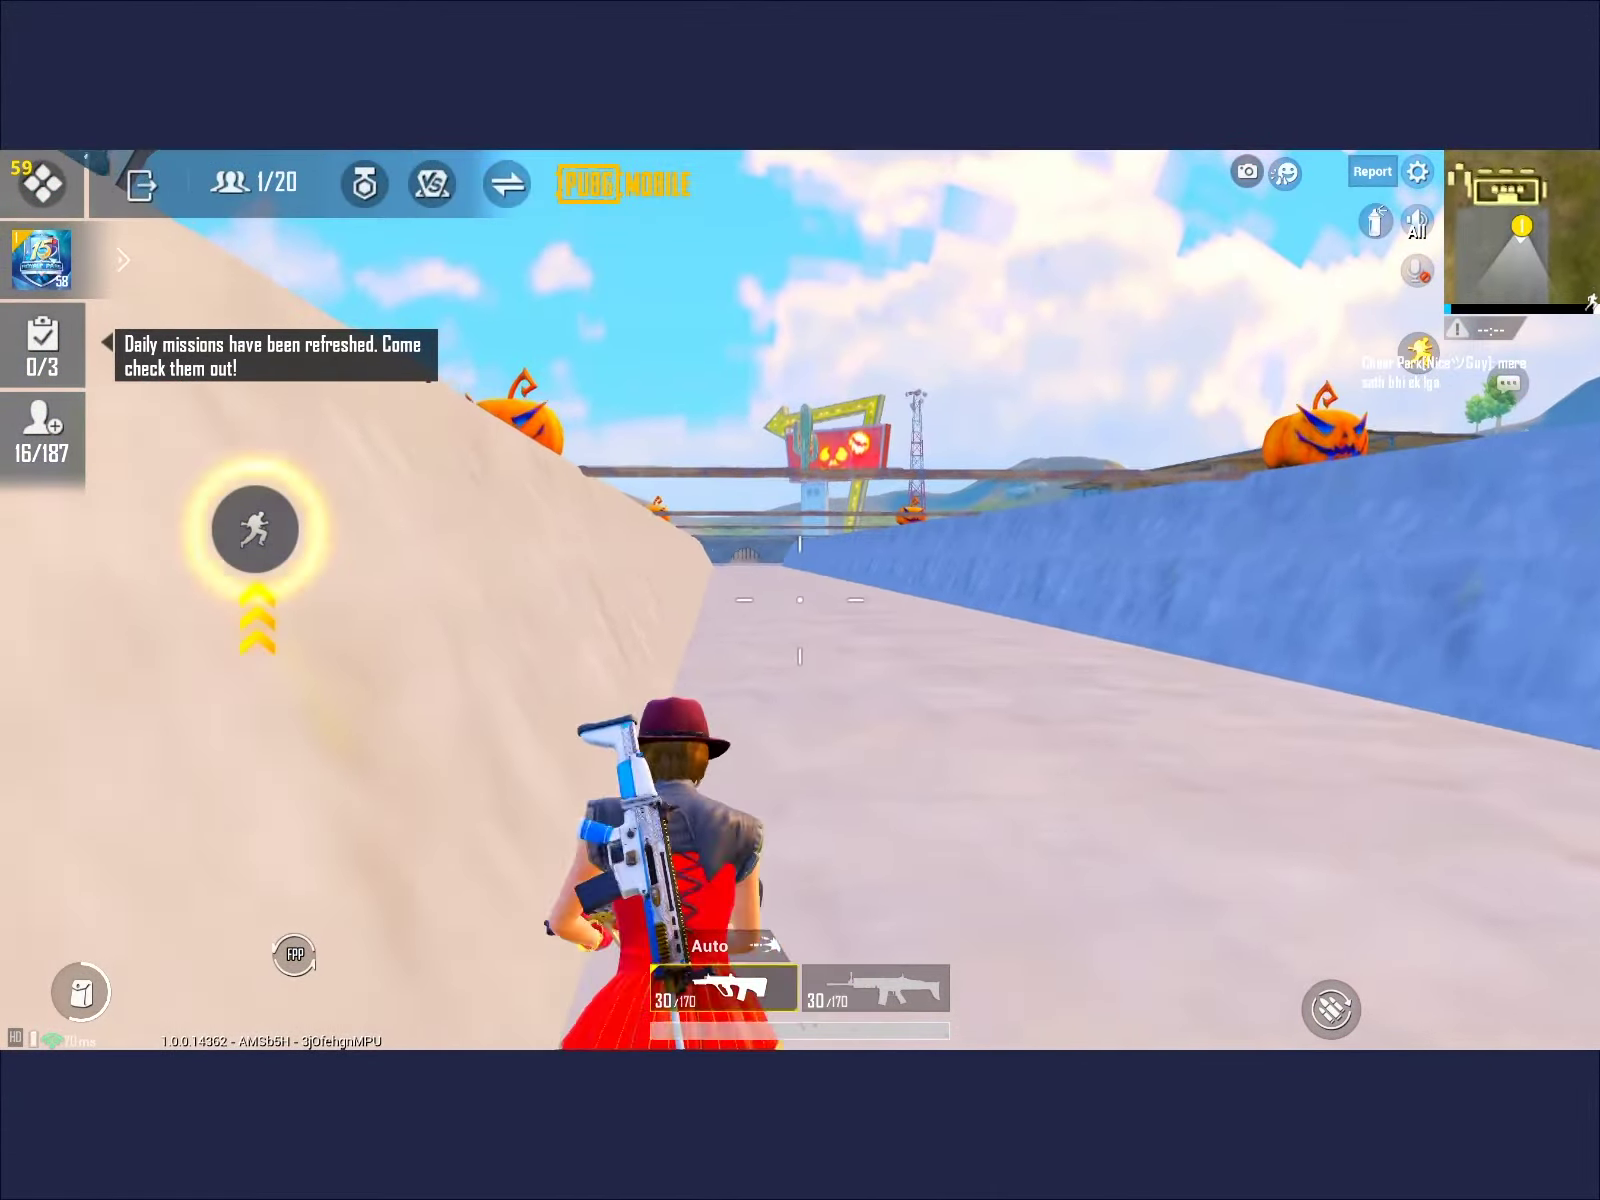